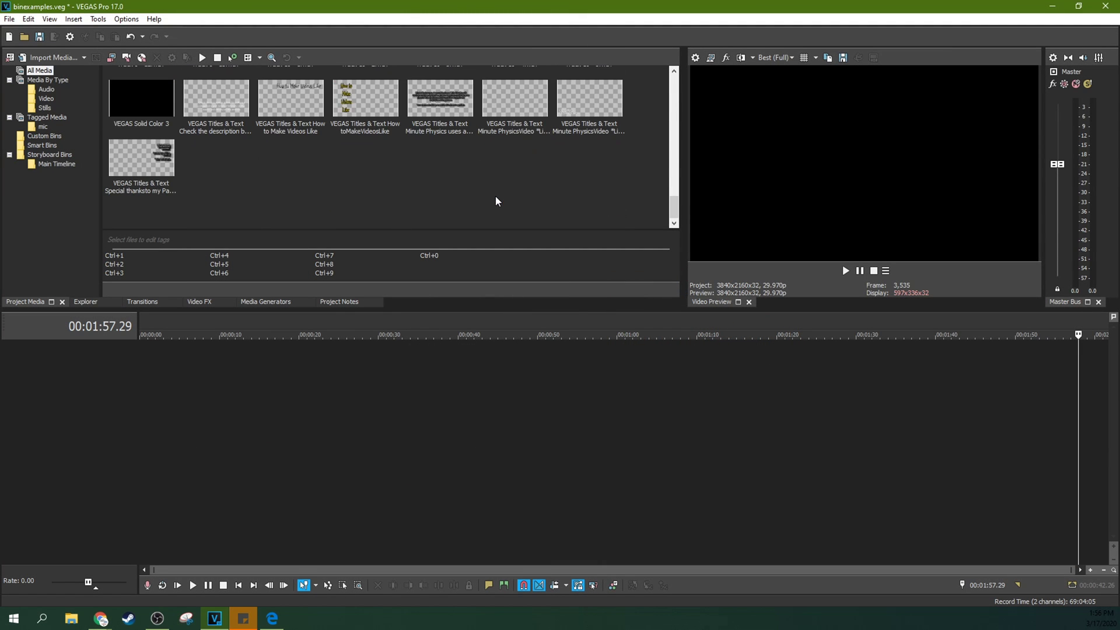
Look through Project Media and collapse the Media By Type group in the bin tree
scroll(496, 201, up, 15)
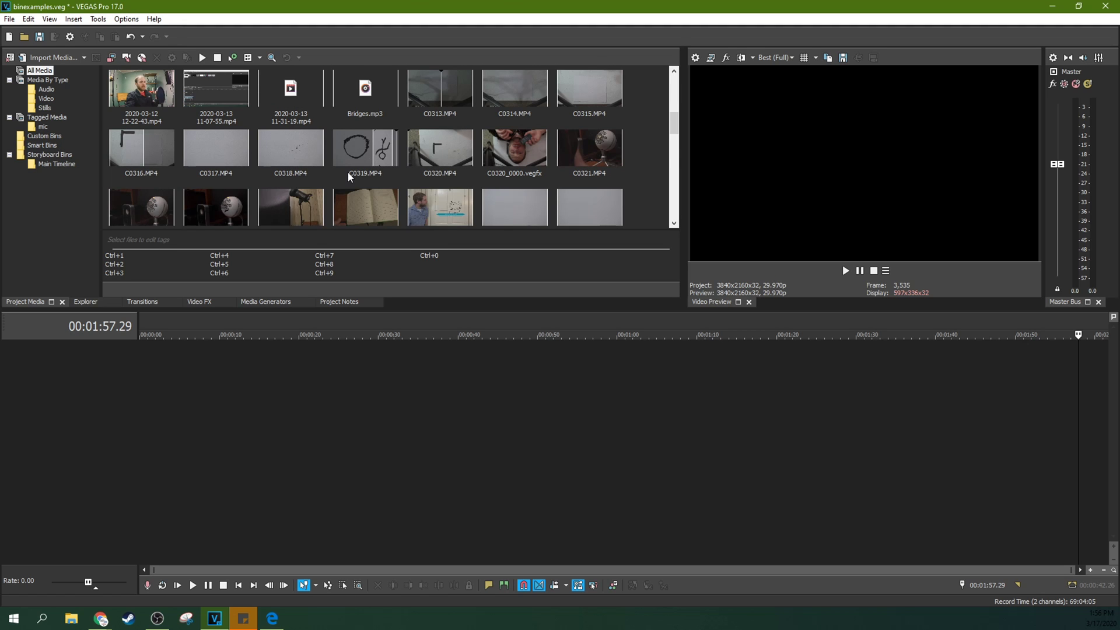
scroll(351, 180, down, 12)
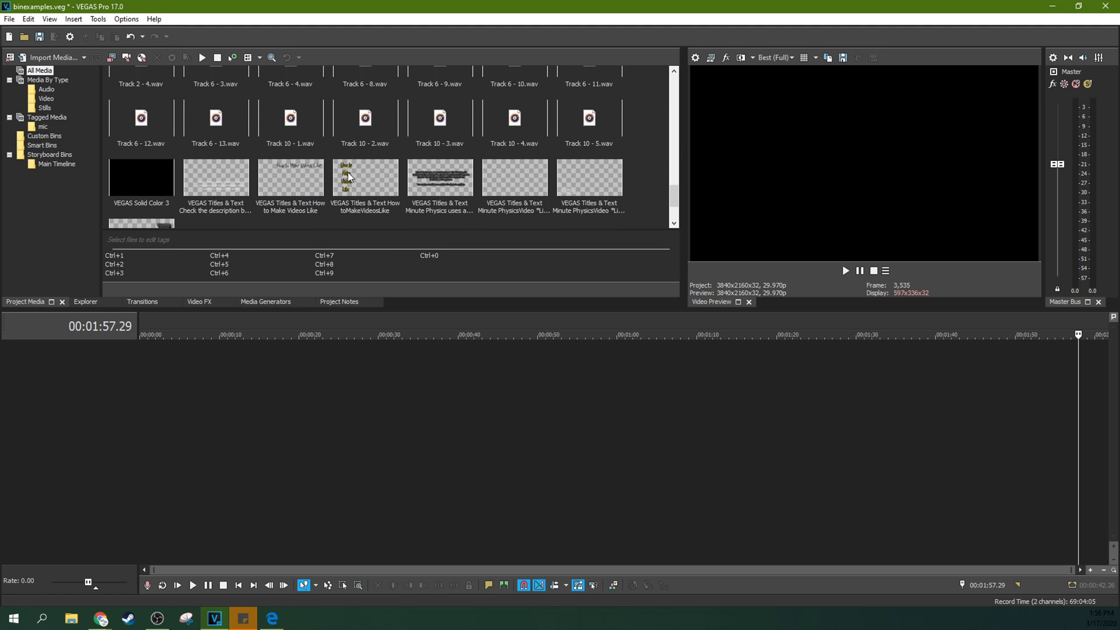
scroll(349, 177, down, 2)
scroll(349, 177, up, 2)
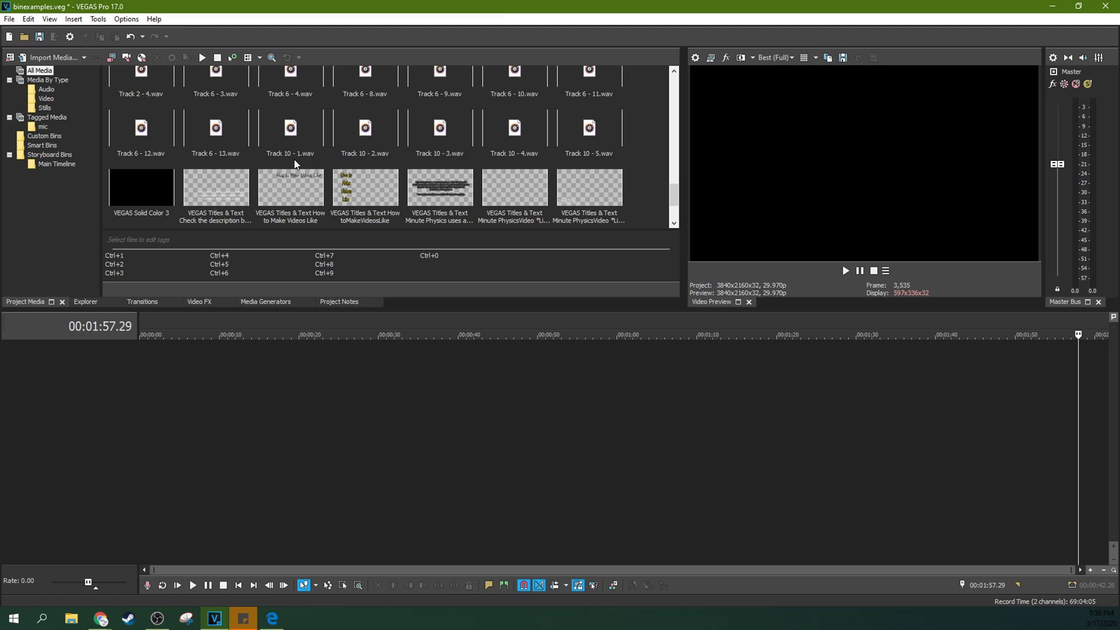
scroll(325, 155, up, 12)
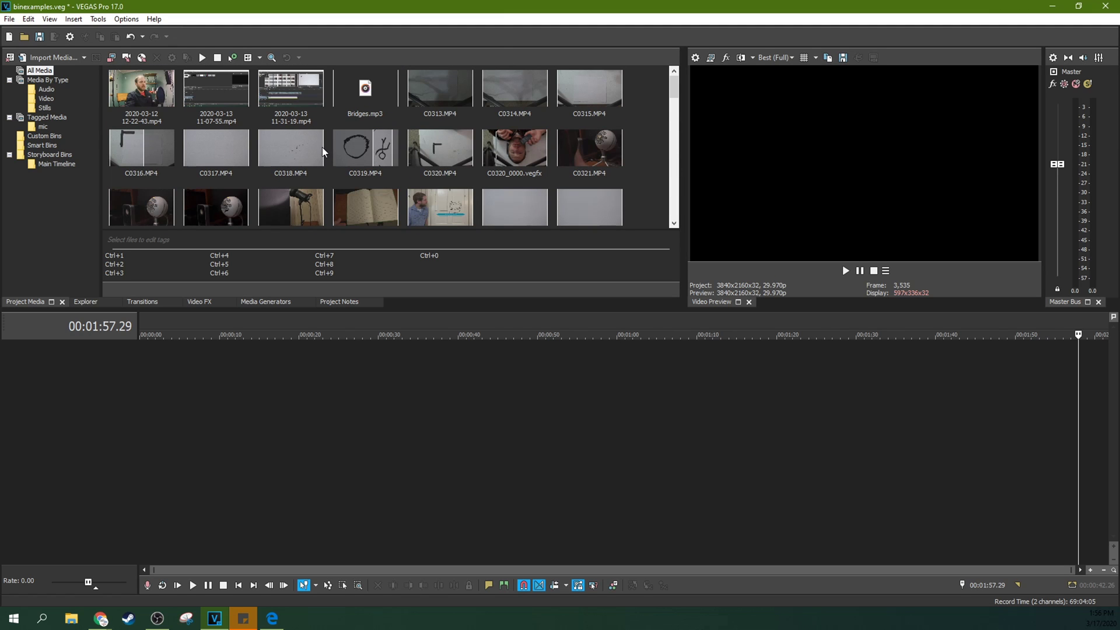
scroll(323, 152, down, 5)
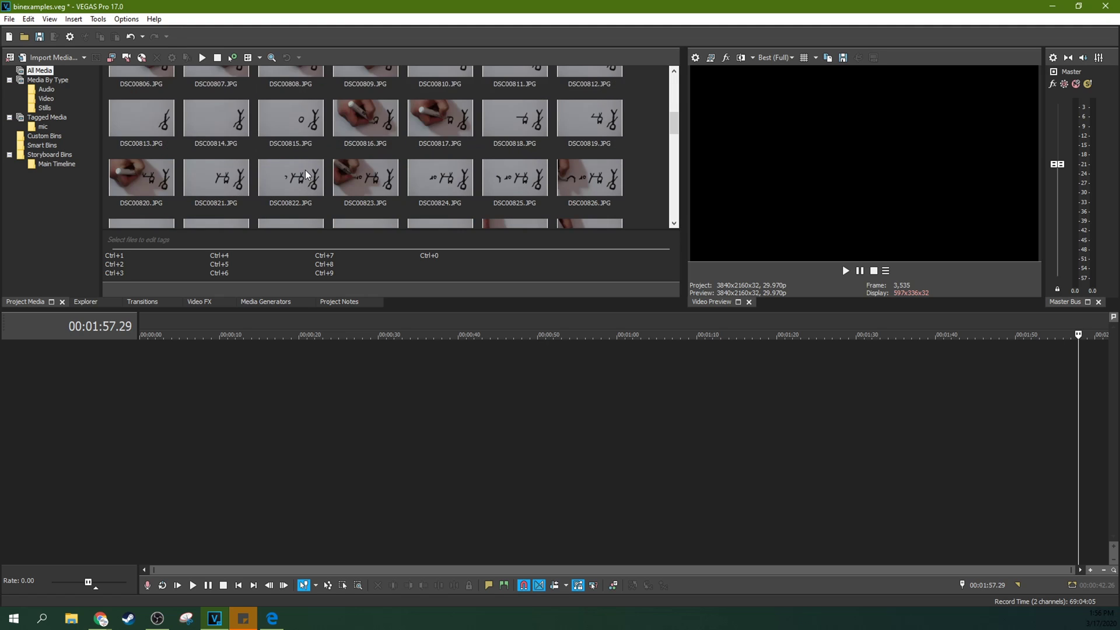
scroll(306, 175, up, 6)
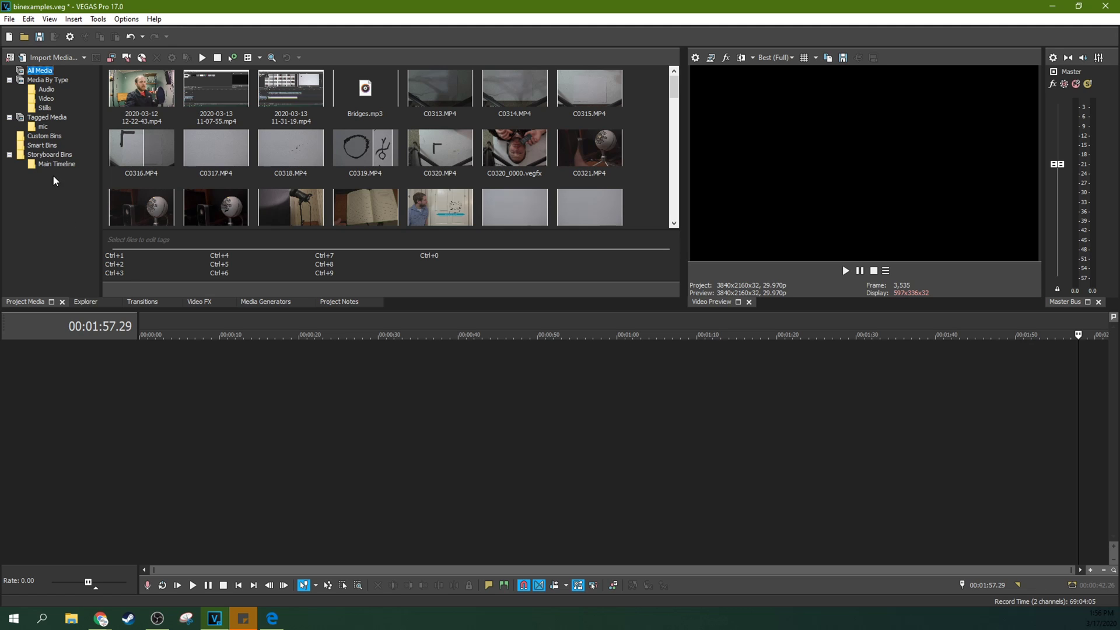
click(10, 80)
Collapse the Tagged Media and Storyboard Bins groups, briefly checking Explorer before returning to Project Media
click(9, 89)
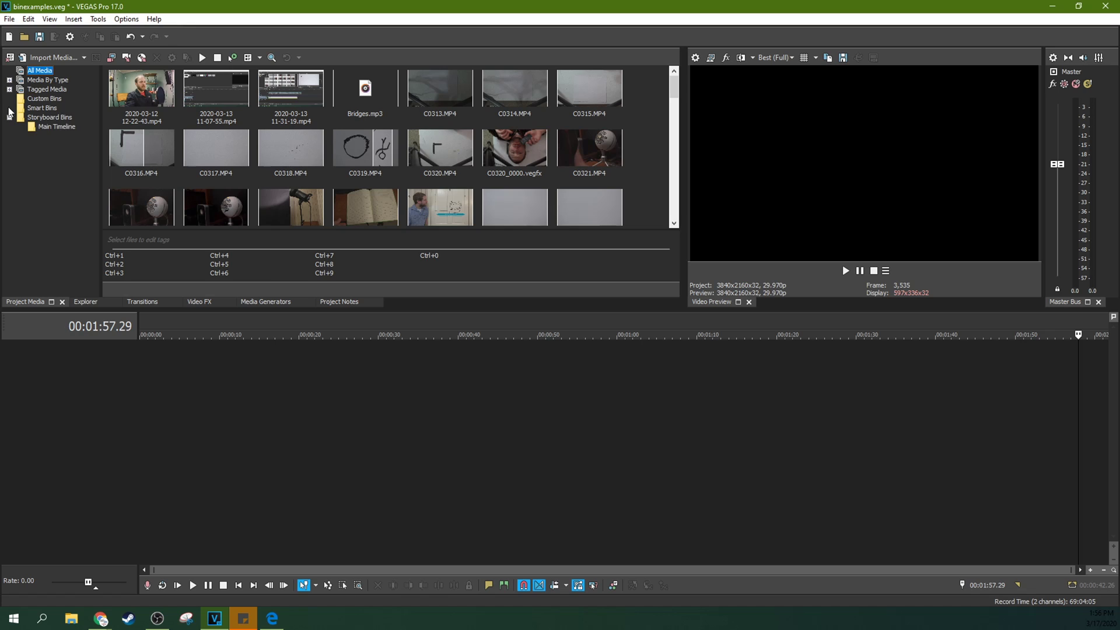
click(10, 117)
click(86, 302)
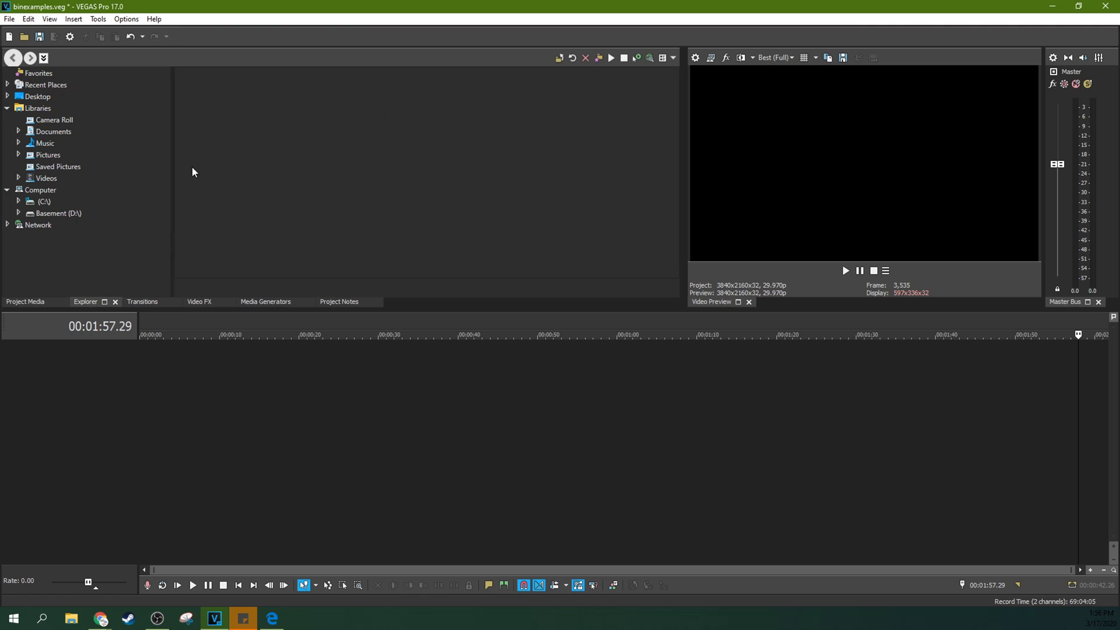
click(16, 305)
scroll(413, 142, down, 2)
scroll(413, 142, up, 2)
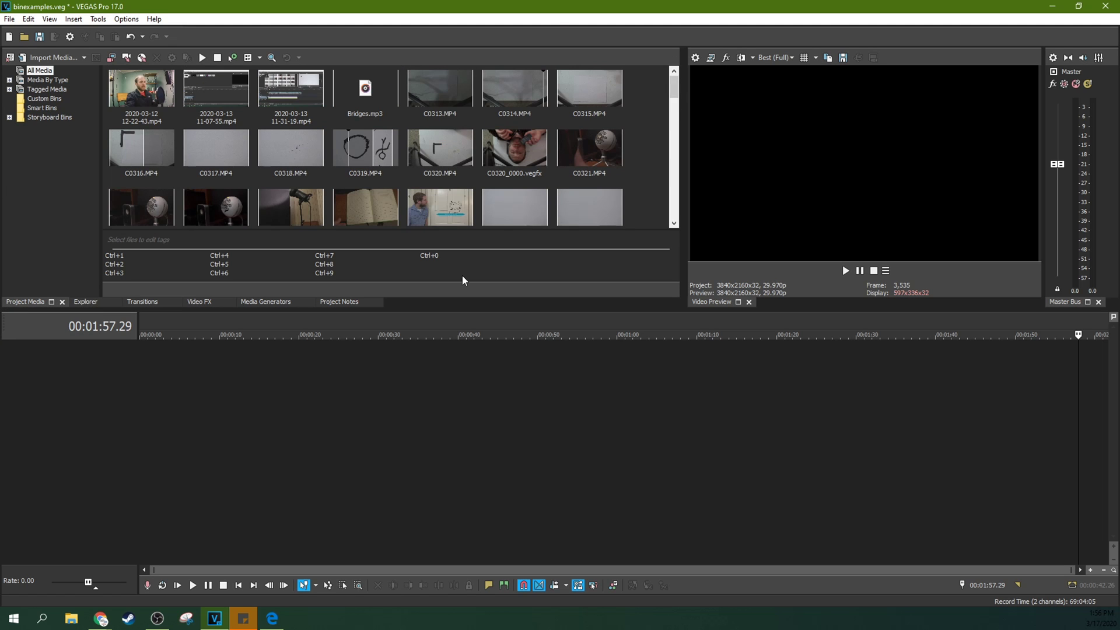
Drag DSC00823.JPG to the timeline start on a new video track and select the clip
drag(464, 280, 175, 432)
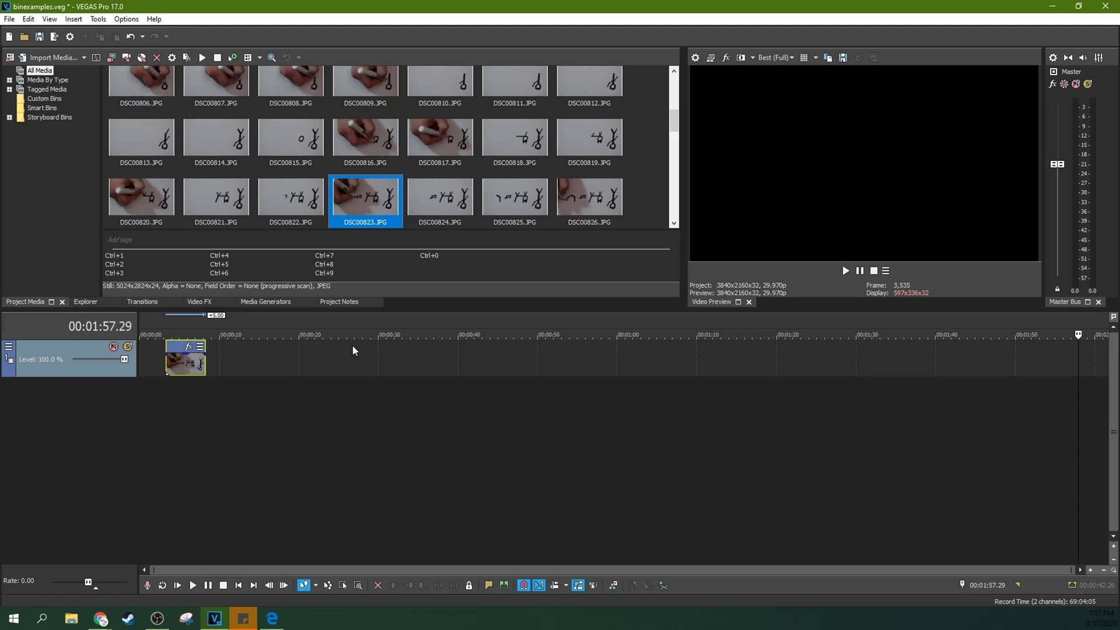
scroll(263, 342, up, 3)
scroll(282, 370, down, 3)
click(102, 375)
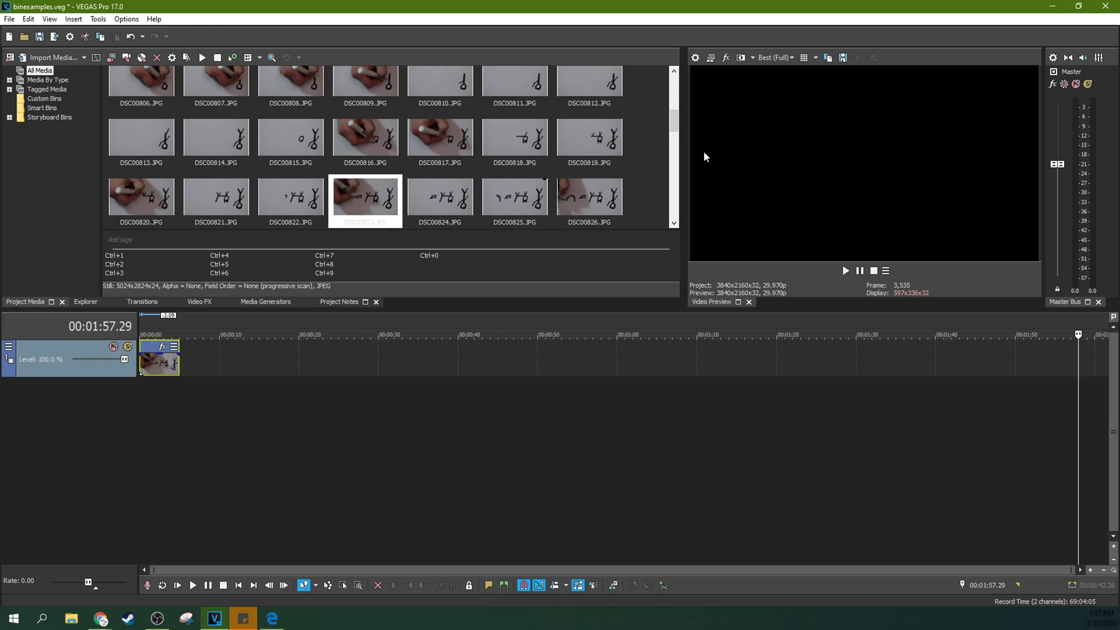
drag(674, 120, 674, 104)
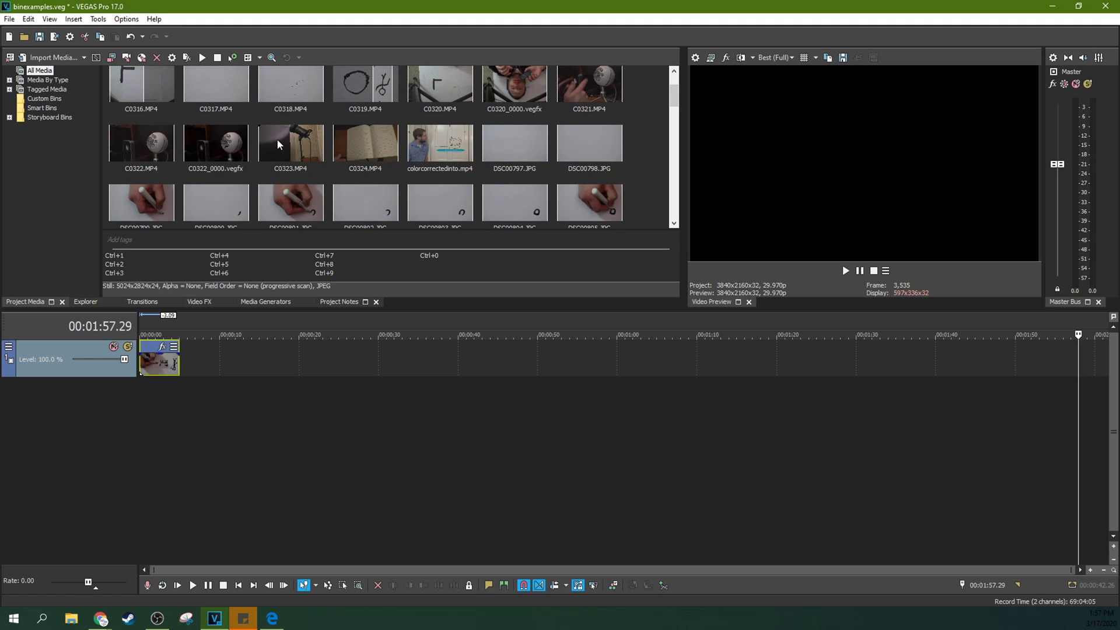
scroll(360, 153, up, 1)
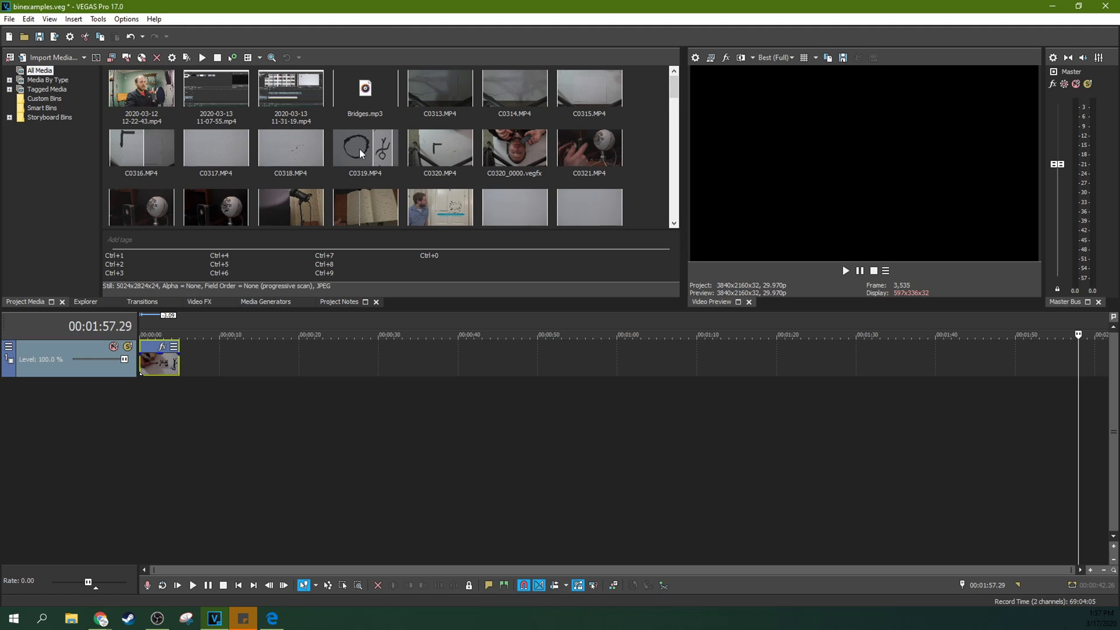
click(141, 96)
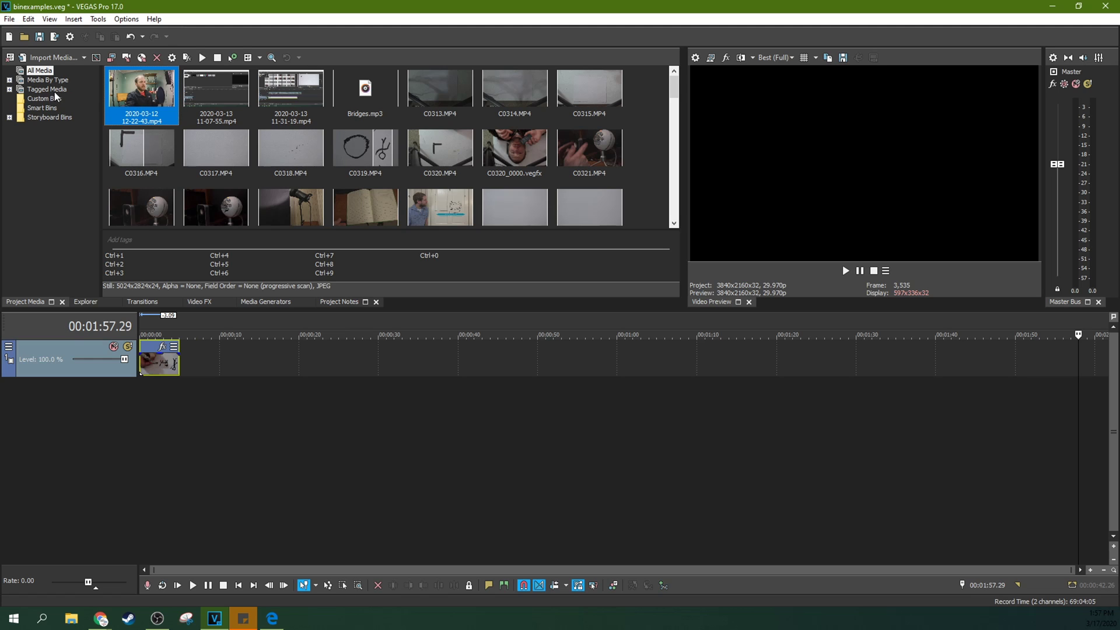
Create a custom bin named 'anything' under Custom Bins, then return to All Media
click(29, 99)
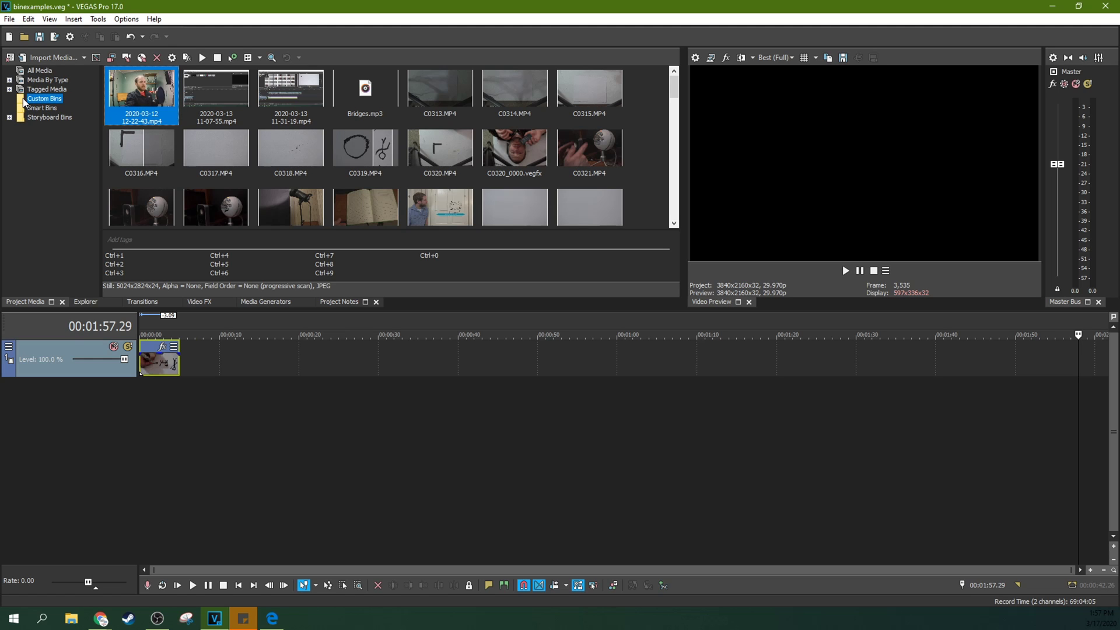
right_click(39, 103)
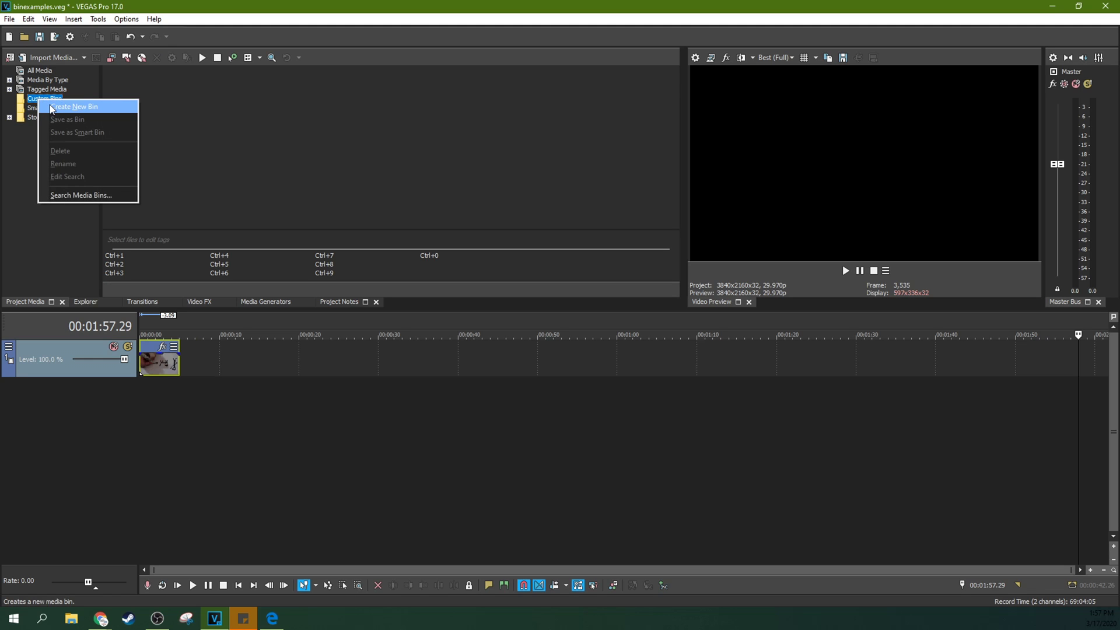
click(51, 107)
text(anything)
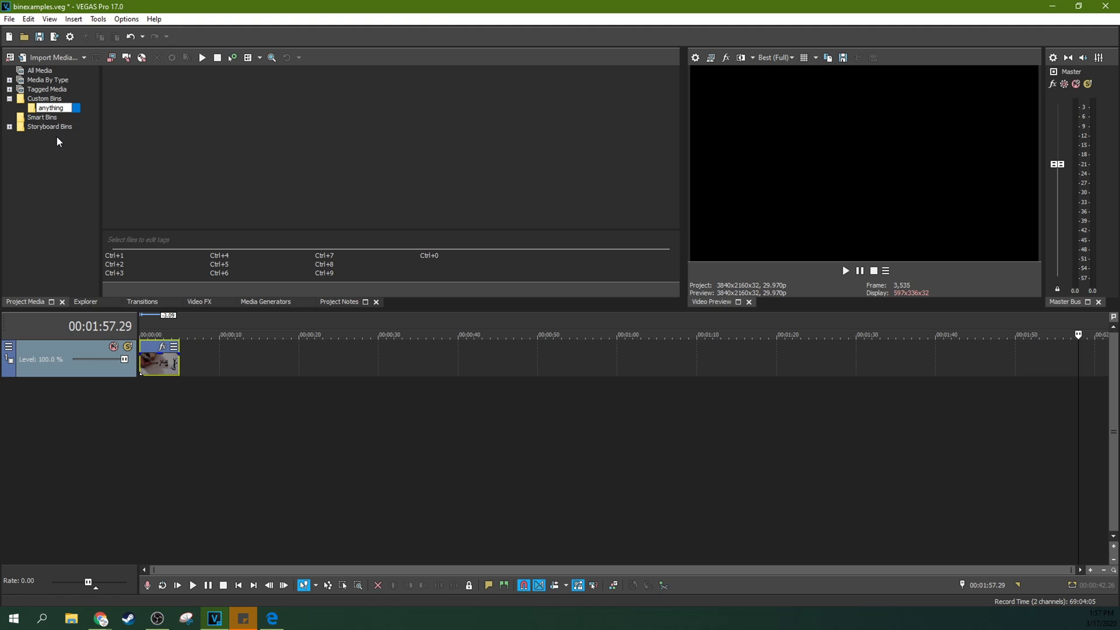
key(Return)
click(49, 70)
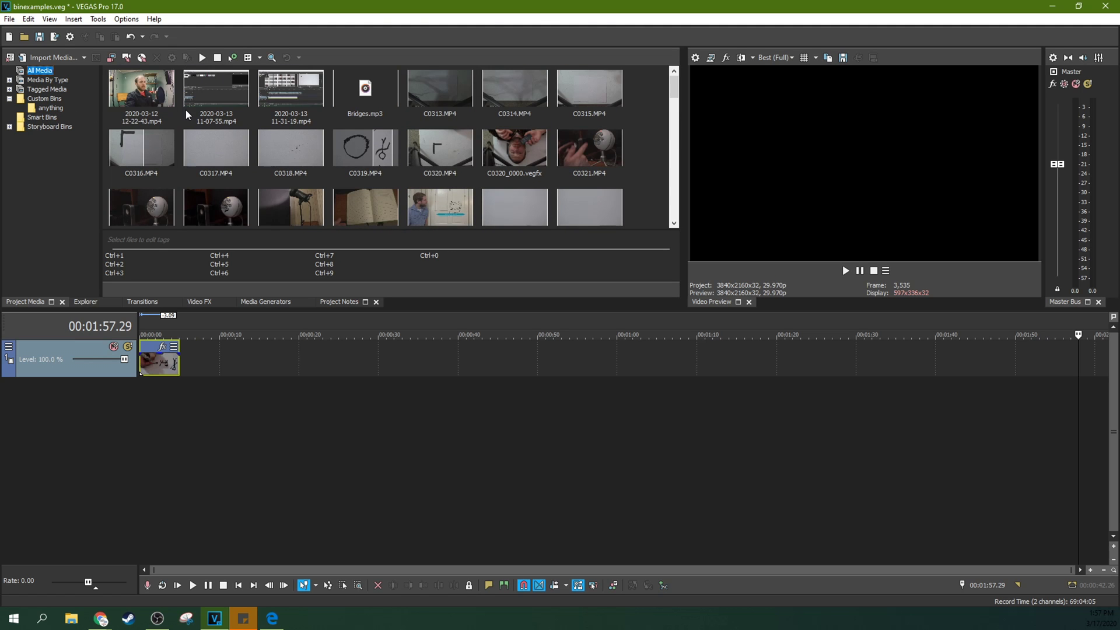
scroll(272, 133, down, 3)
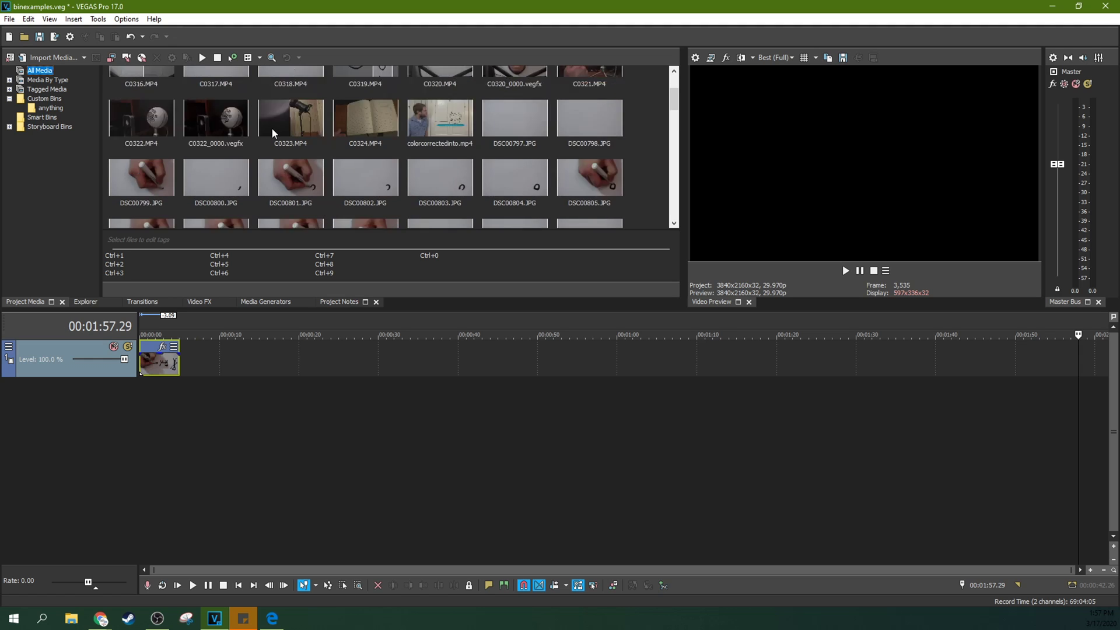
Drag colorcorrectedinto.mp4 from All Media into the 'anything' custom bin
scroll(273, 134, up, 3)
scroll(374, 154, down, 2)
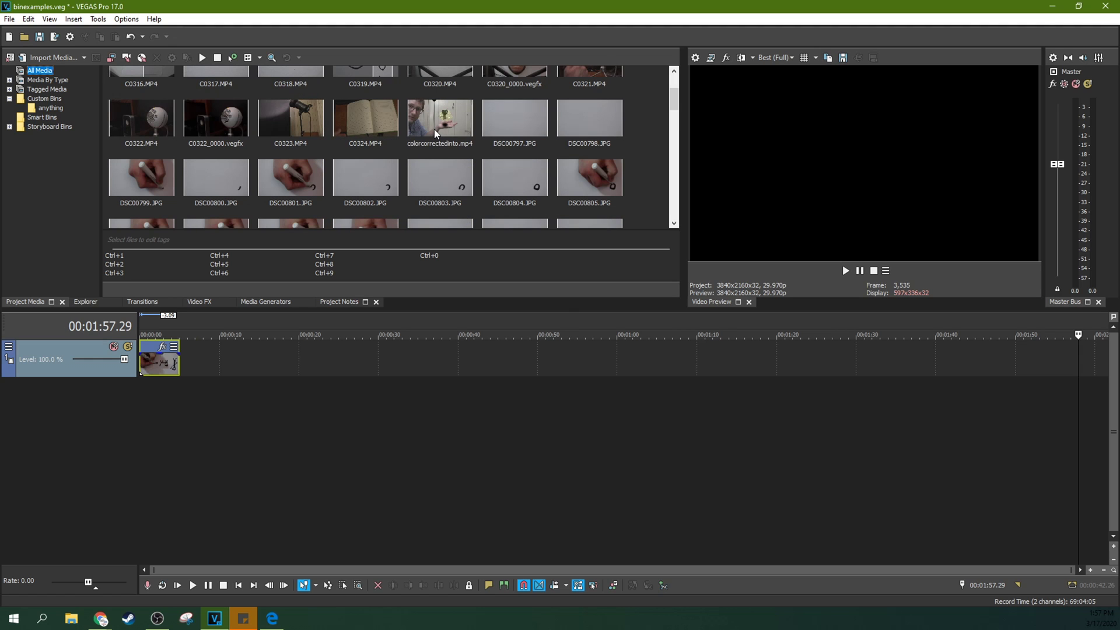
click(440, 123)
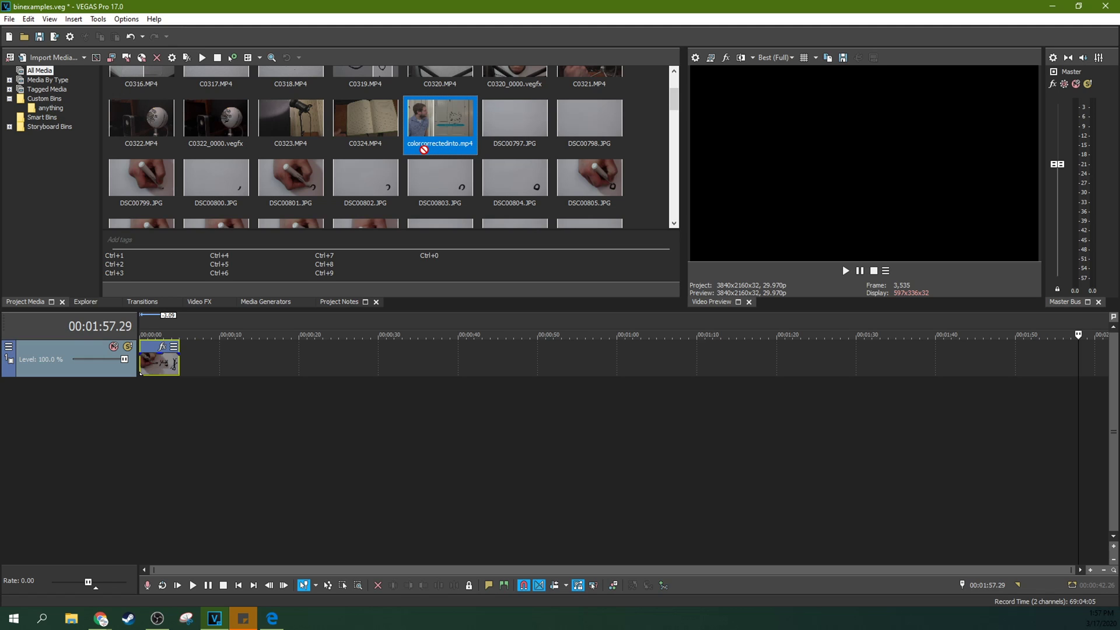
drag(424, 149, 59, 113)
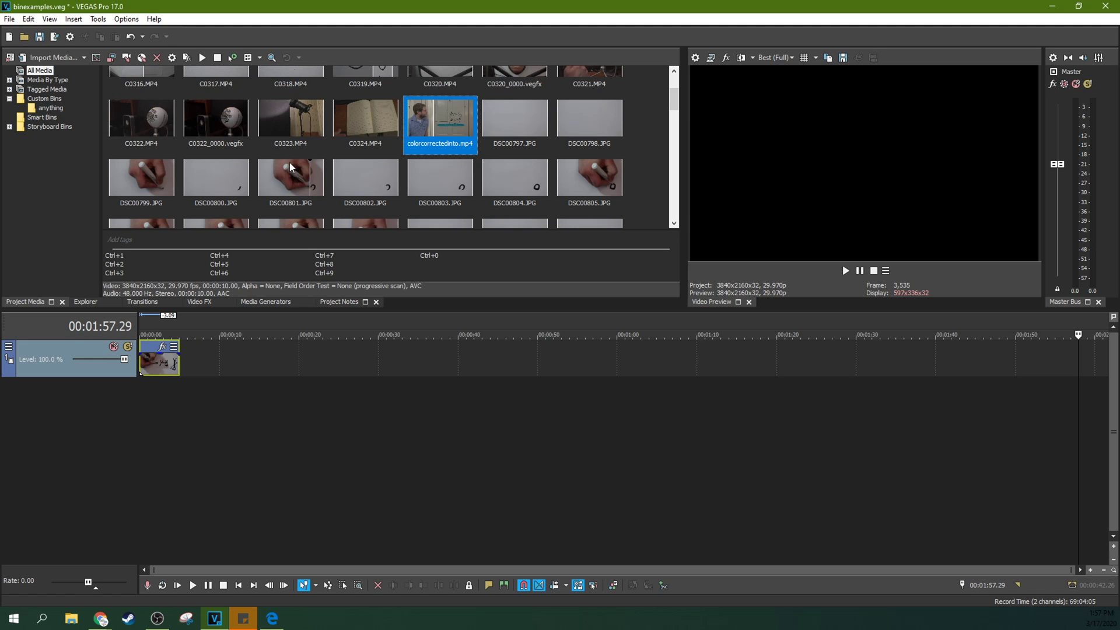
Open the 'anything' bin to confirm it holds colorcorrectedinto.mp4, then show All Media
click(42, 89)
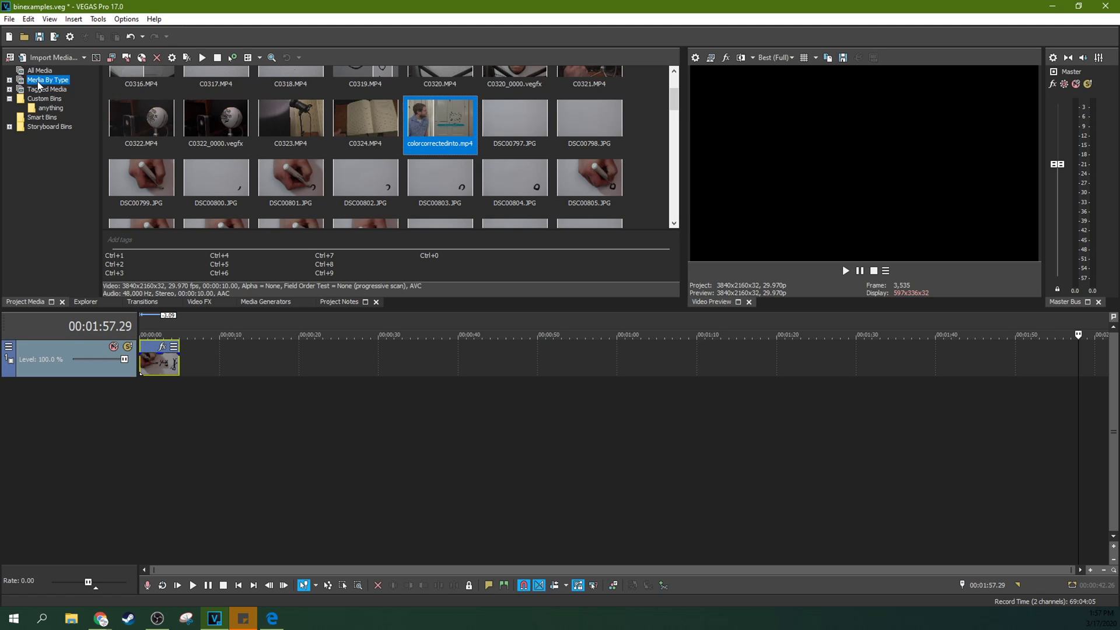
click(40, 71)
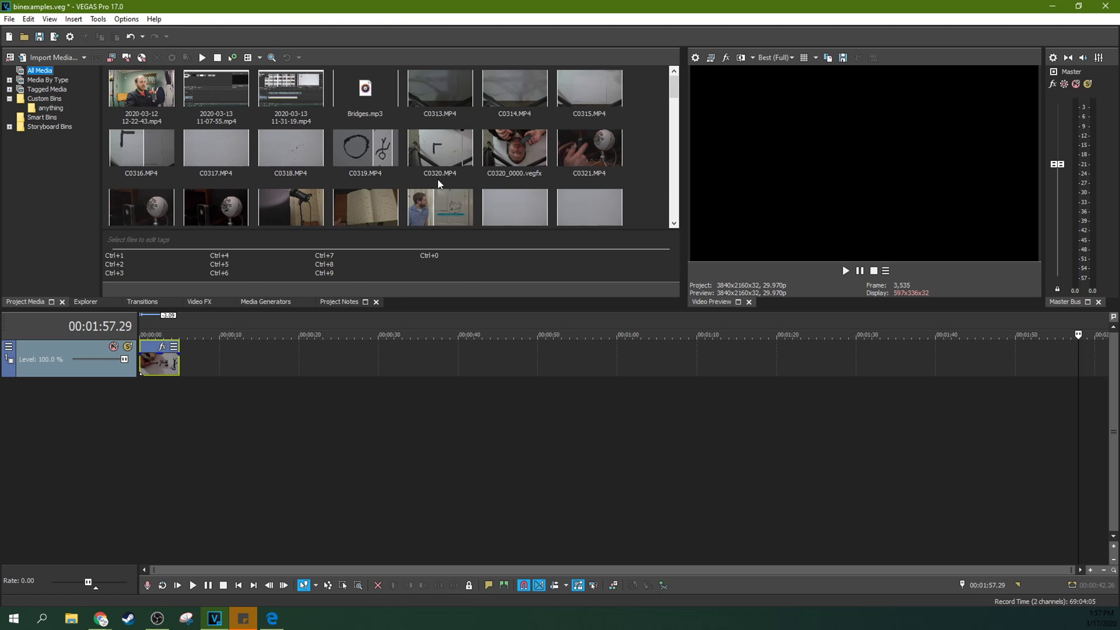
click(41, 100)
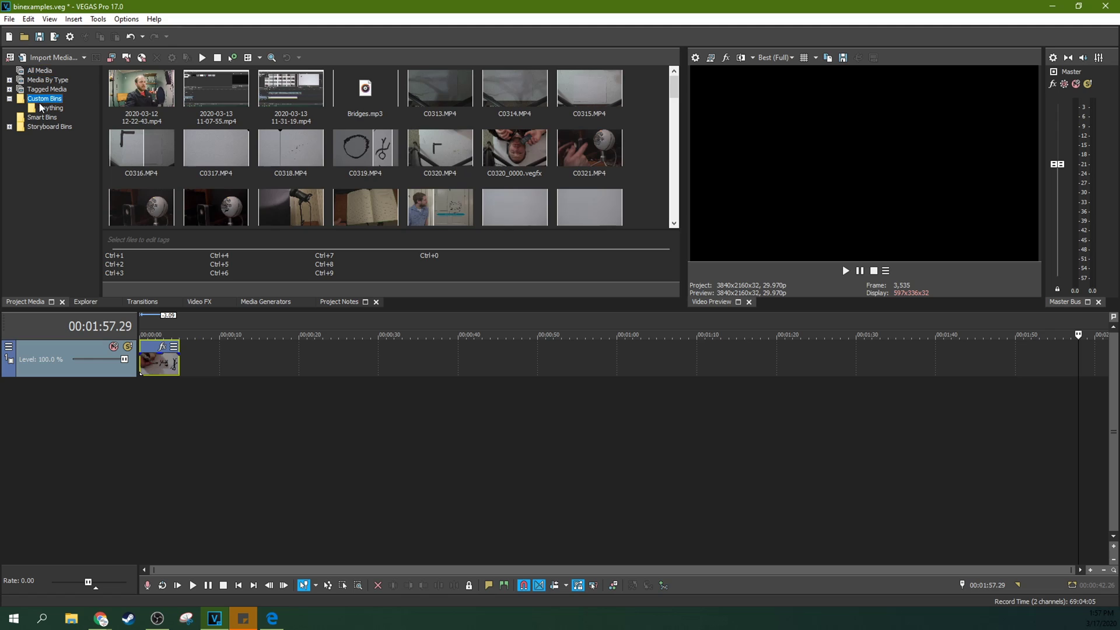
click(42, 108)
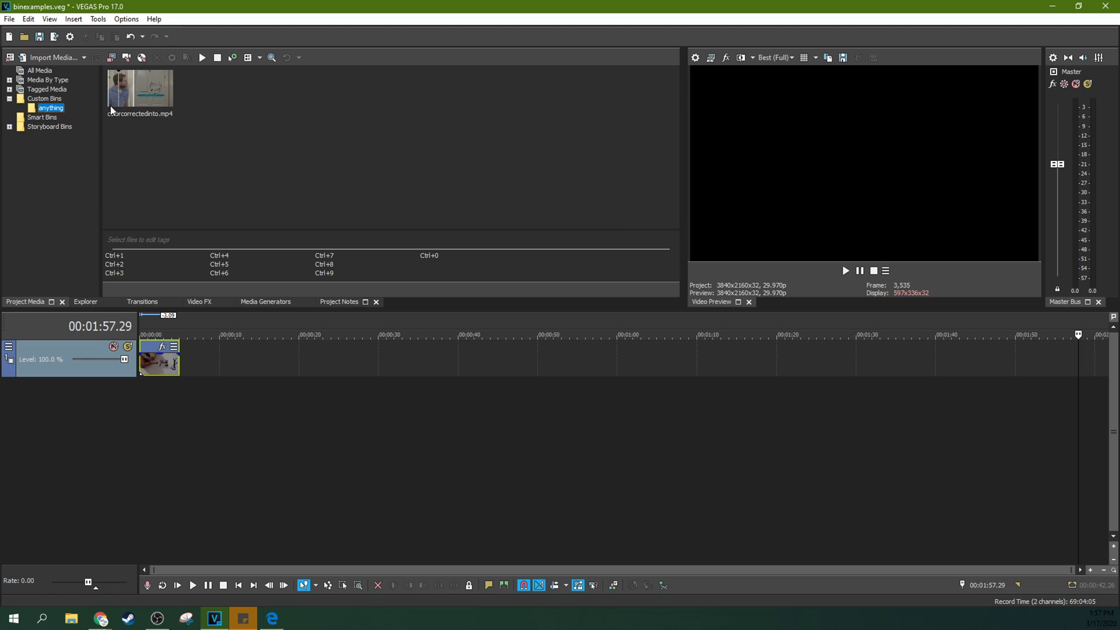
click(39, 70)
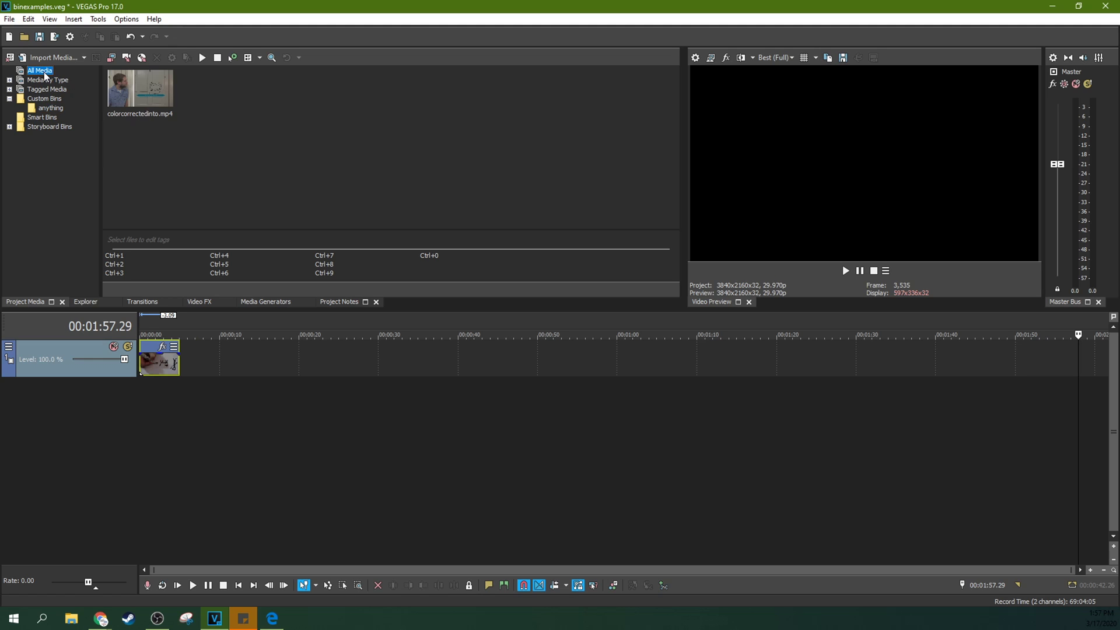
scroll(258, 187, down, 4)
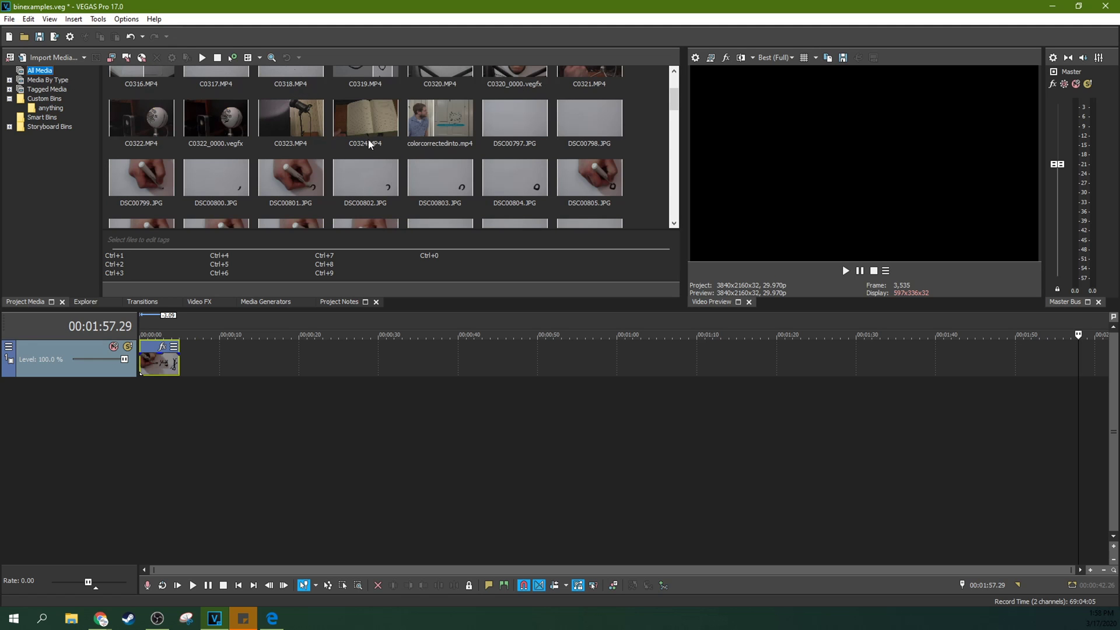
click(51, 108)
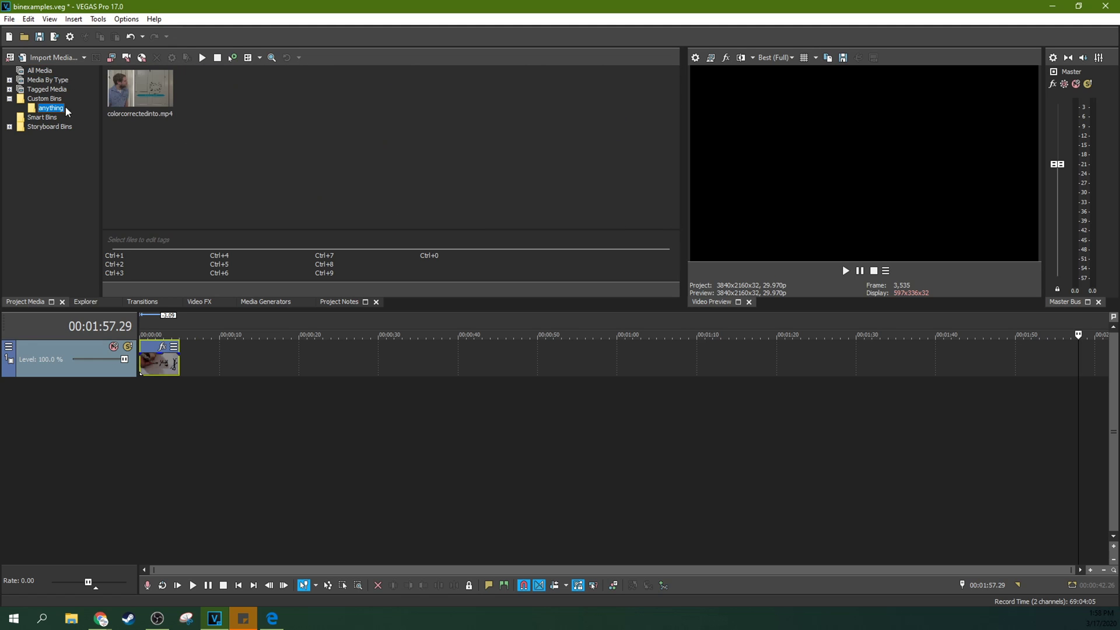
click(32, 71)
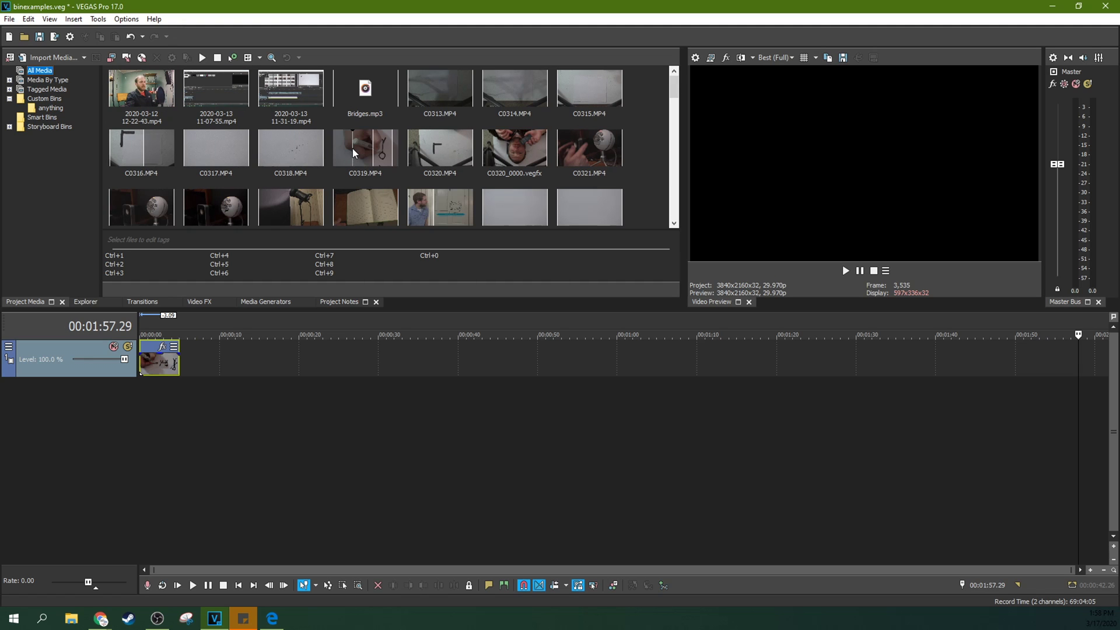
Return to All Media and expand the Media By Type group
right_click(44, 103)
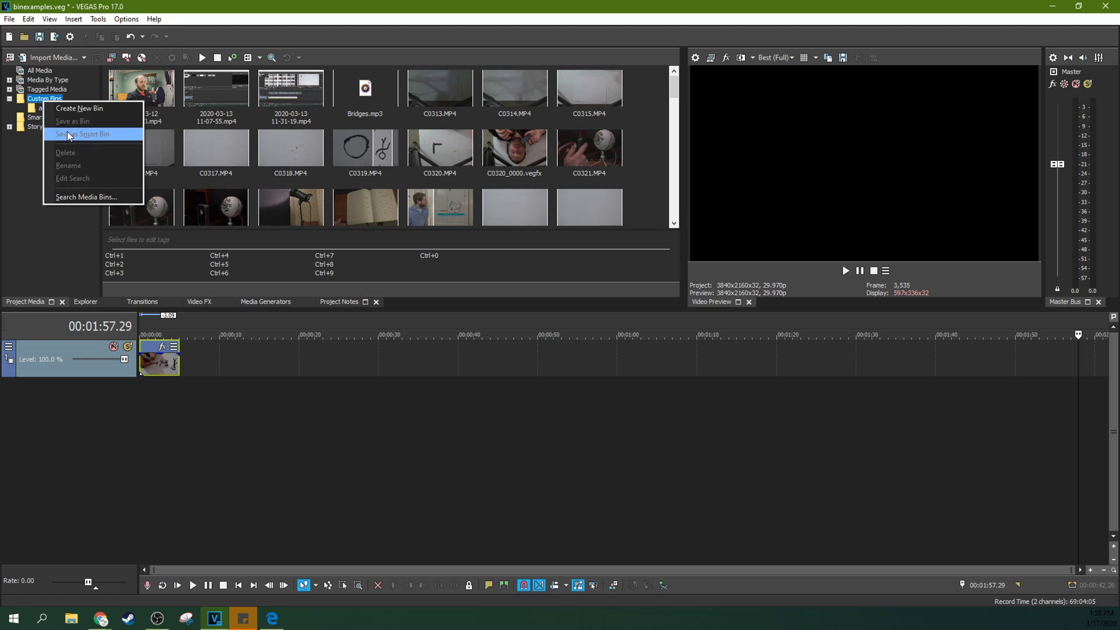
click(37, 70)
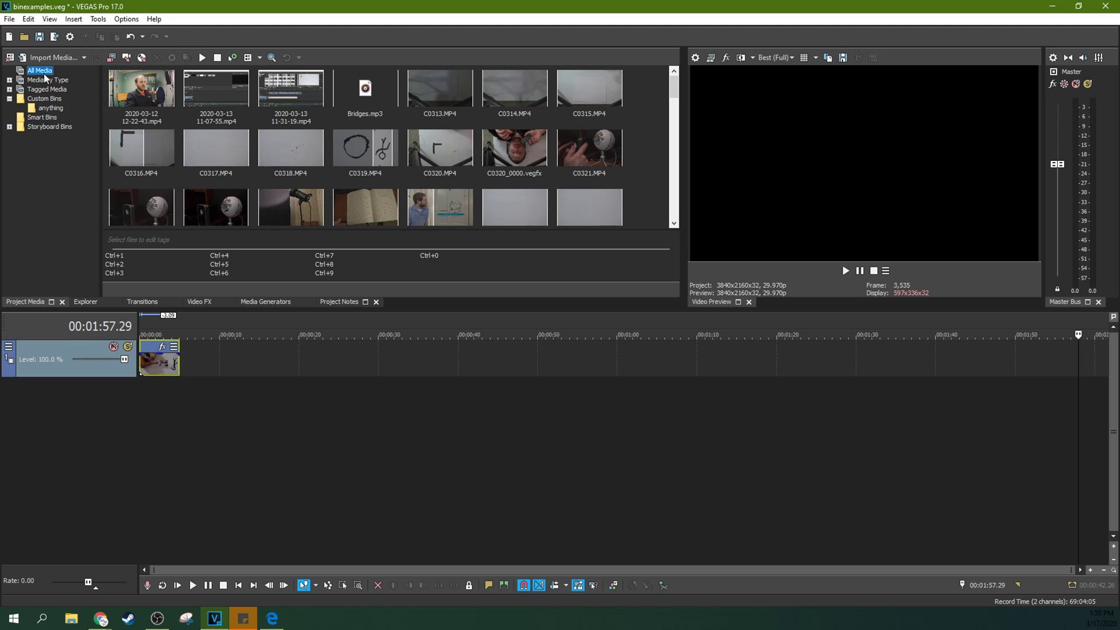
click(45, 81)
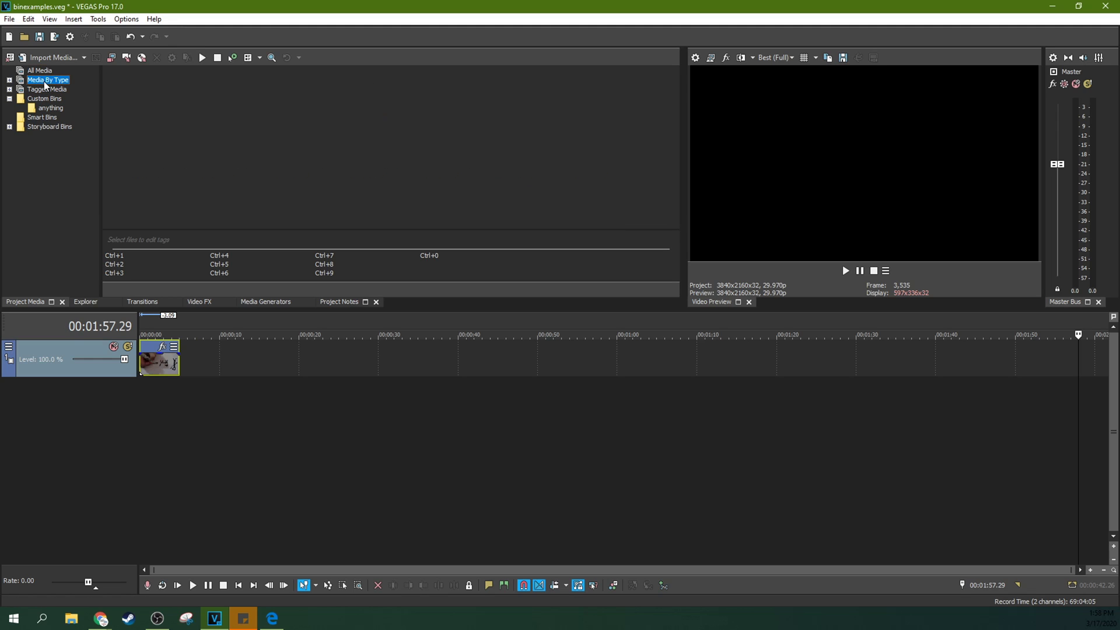
click(10, 81)
click(21, 73)
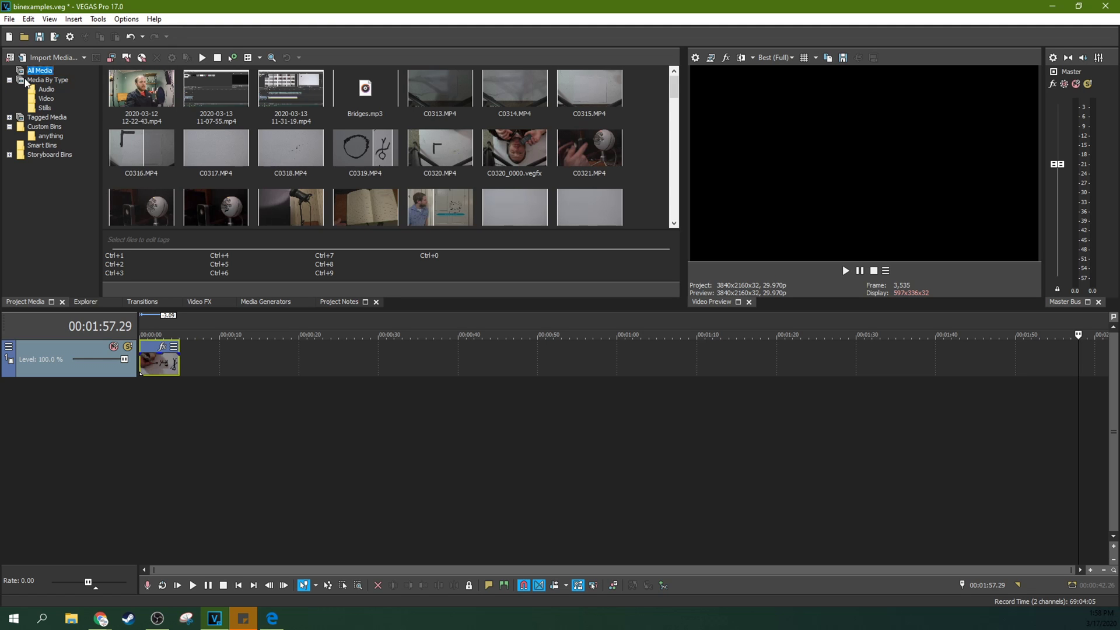
click(26, 81)
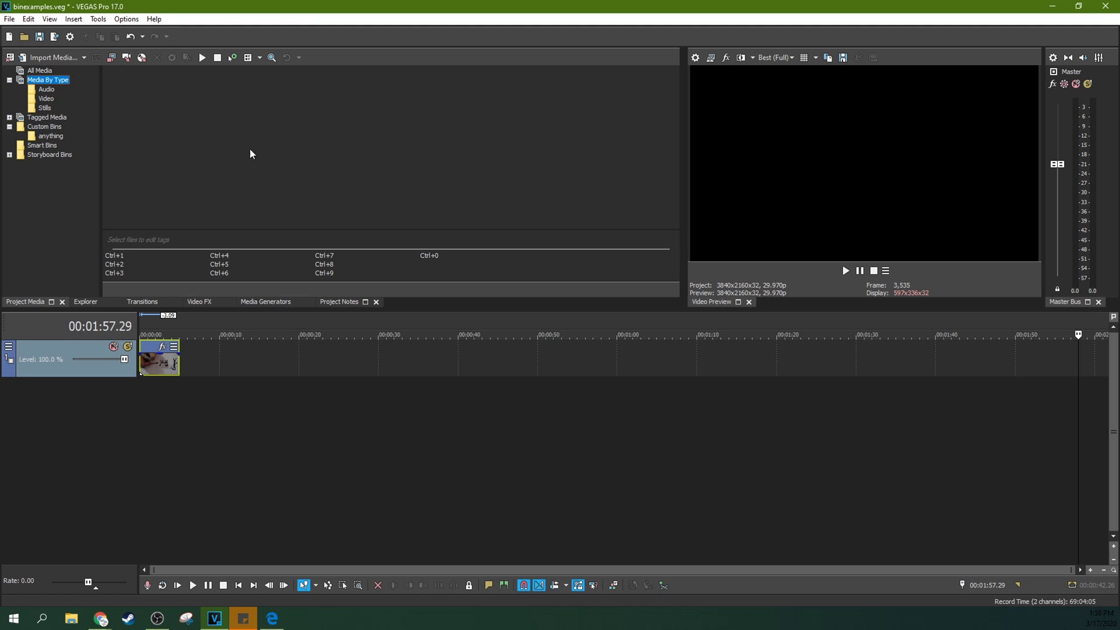
click(10, 81)
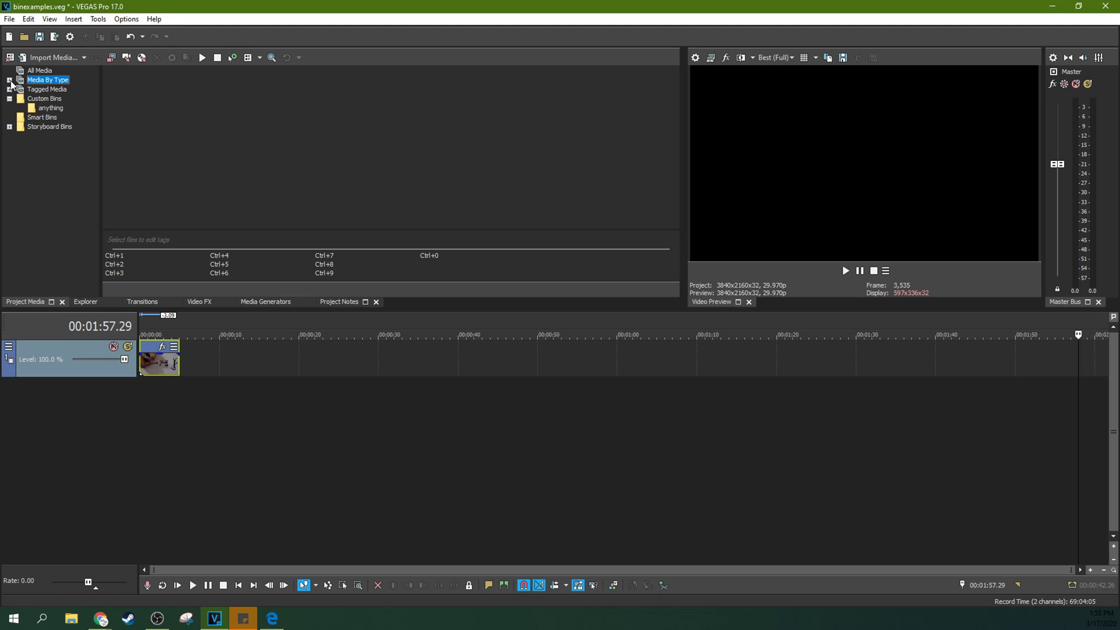
click(10, 81)
Browse the Audio, Video and Stills type bins, then open the empty Tagged Media bin
click(42, 93)
scroll(261, 138, down, 3)
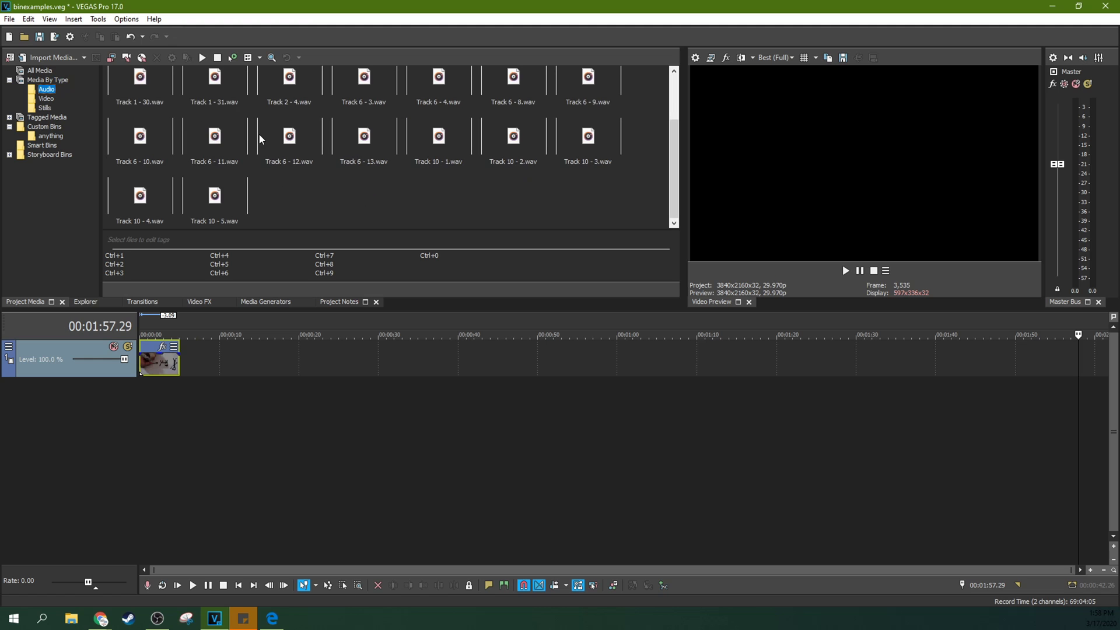
scroll(261, 138, up, 3)
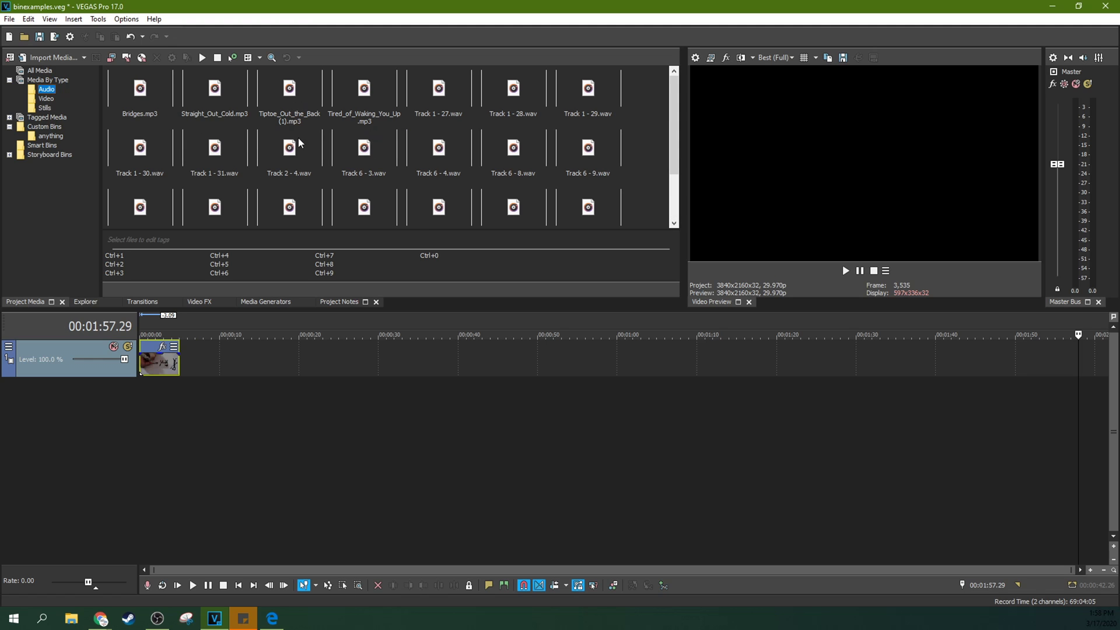
click(45, 98)
scroll(307, 117, down, 1)
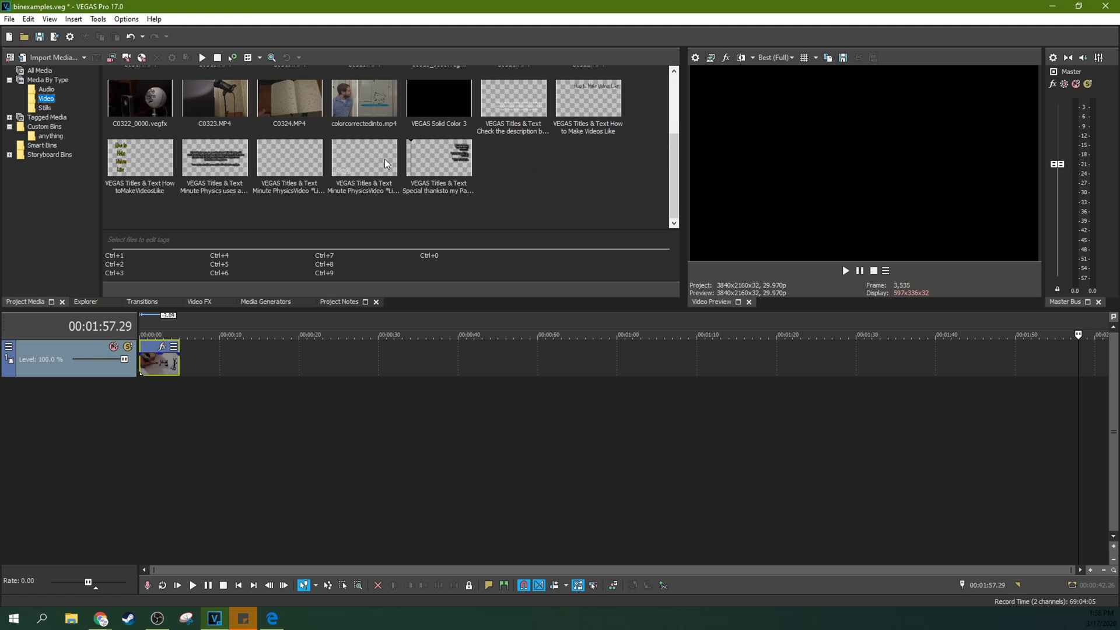
scroll(475, 177, up, 2)
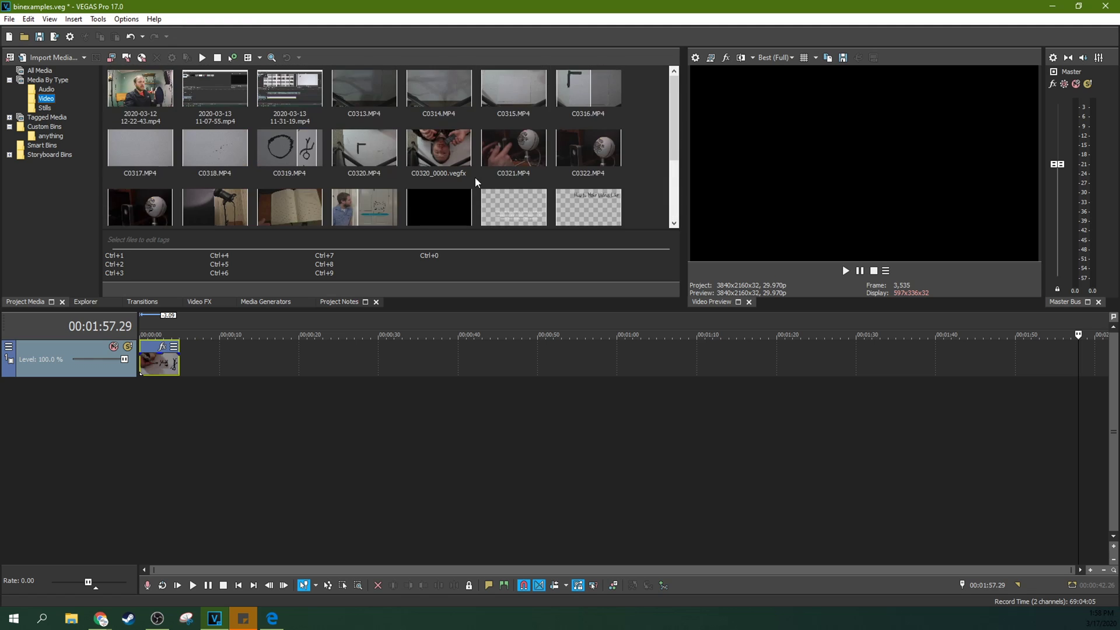
click(45, 108)
scroll(222, 121, down, 10)
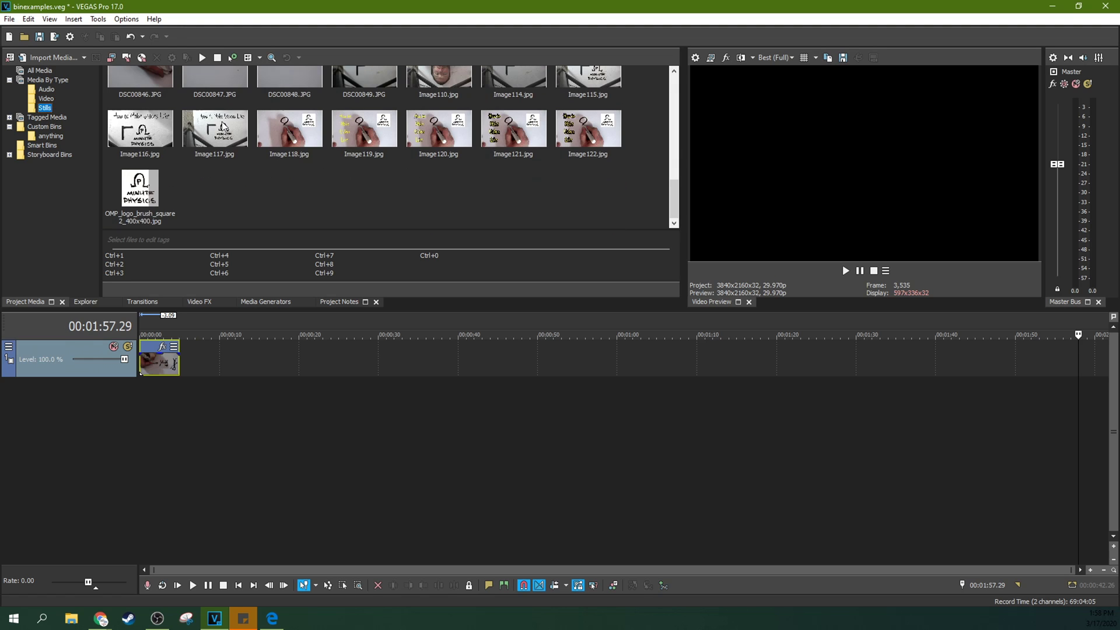
scroll(221, 123, up, 10)
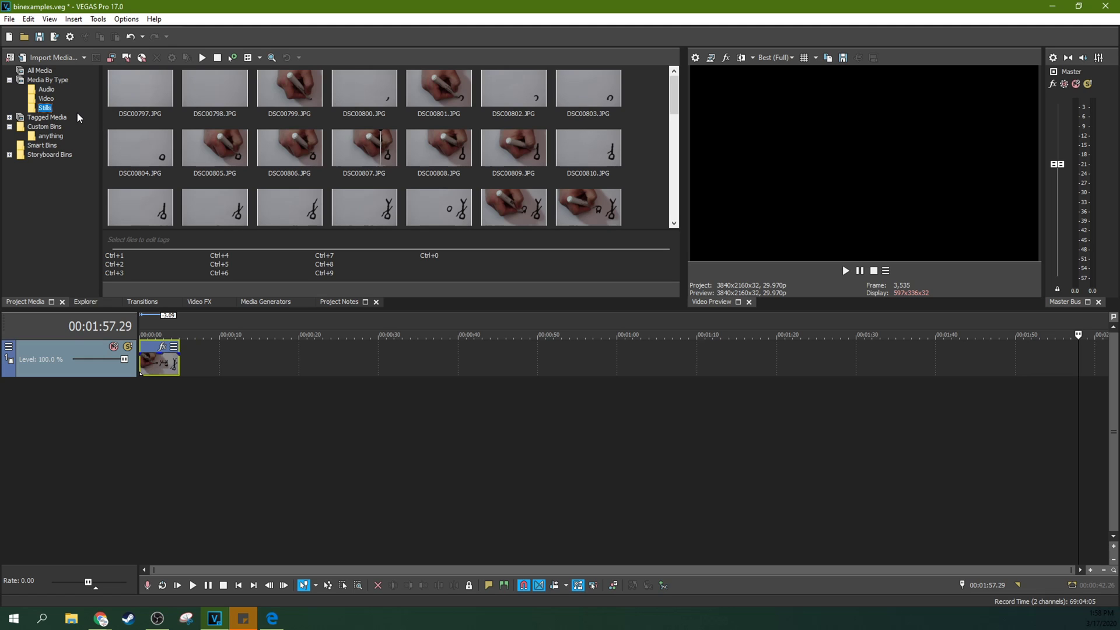
click(43, 118)
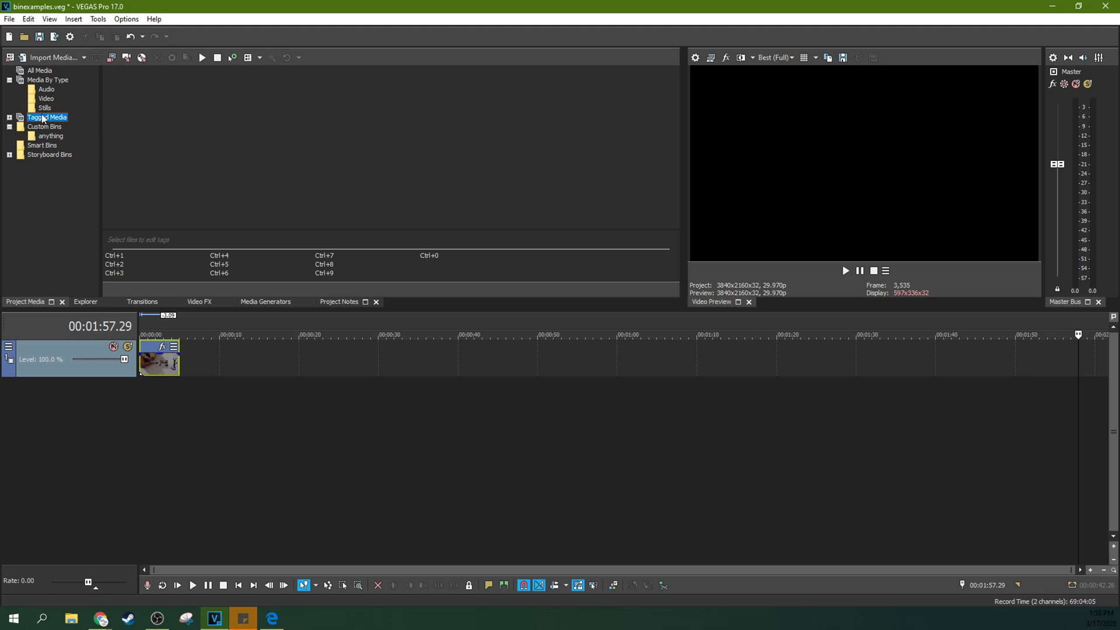
Expand Tagged Media to reveal the mic tag, then return to All Media
double_click(29, 115)
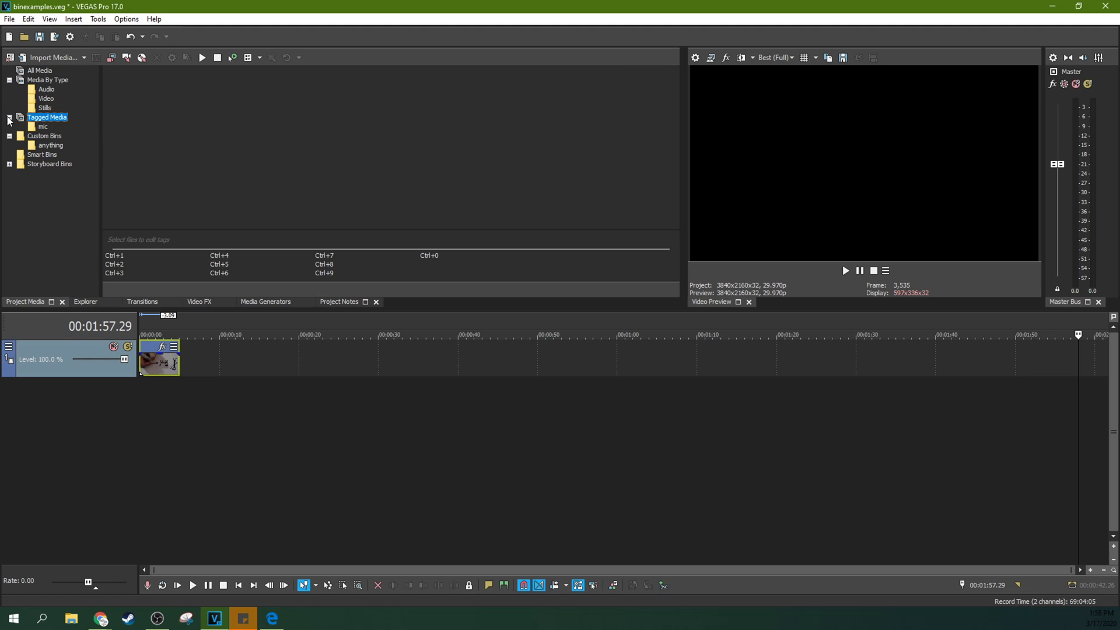
click(10, 117)
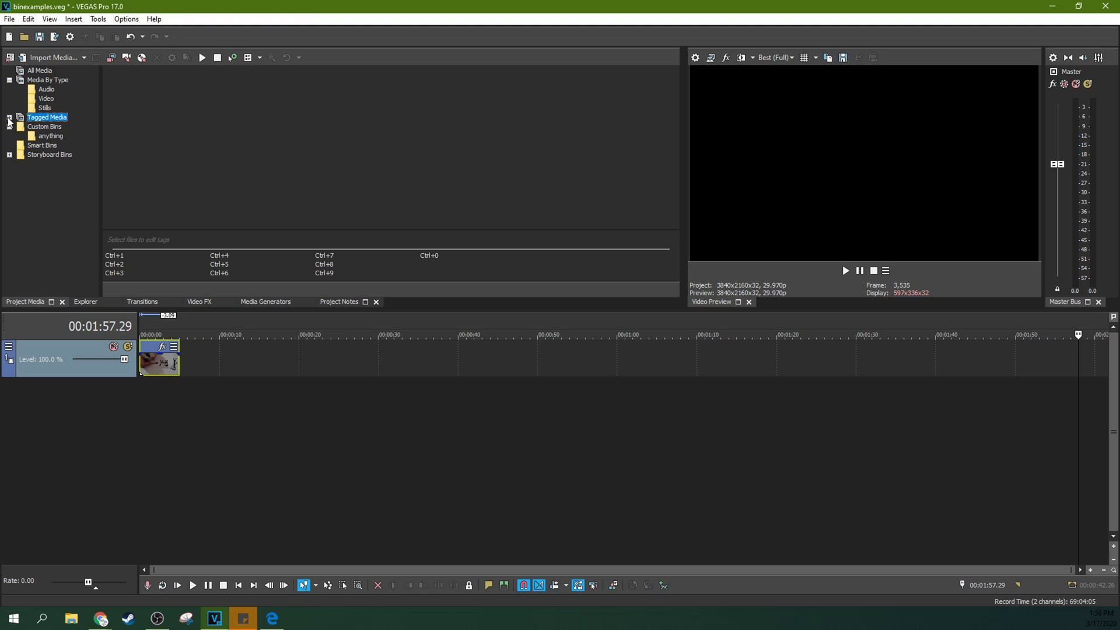
click(10, 117)
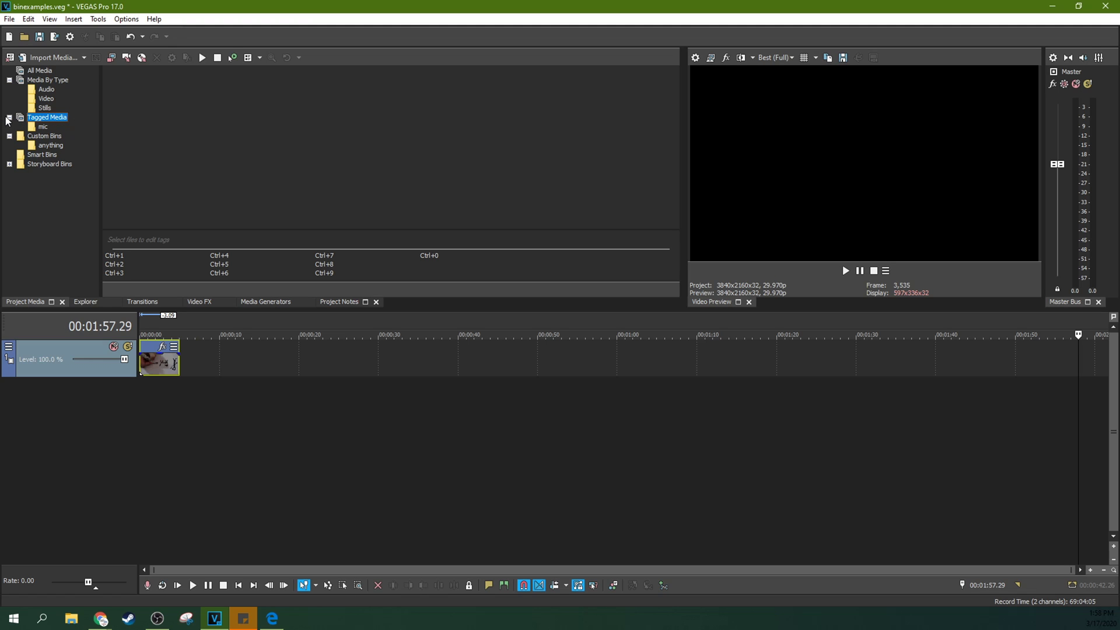
click(39, 70)
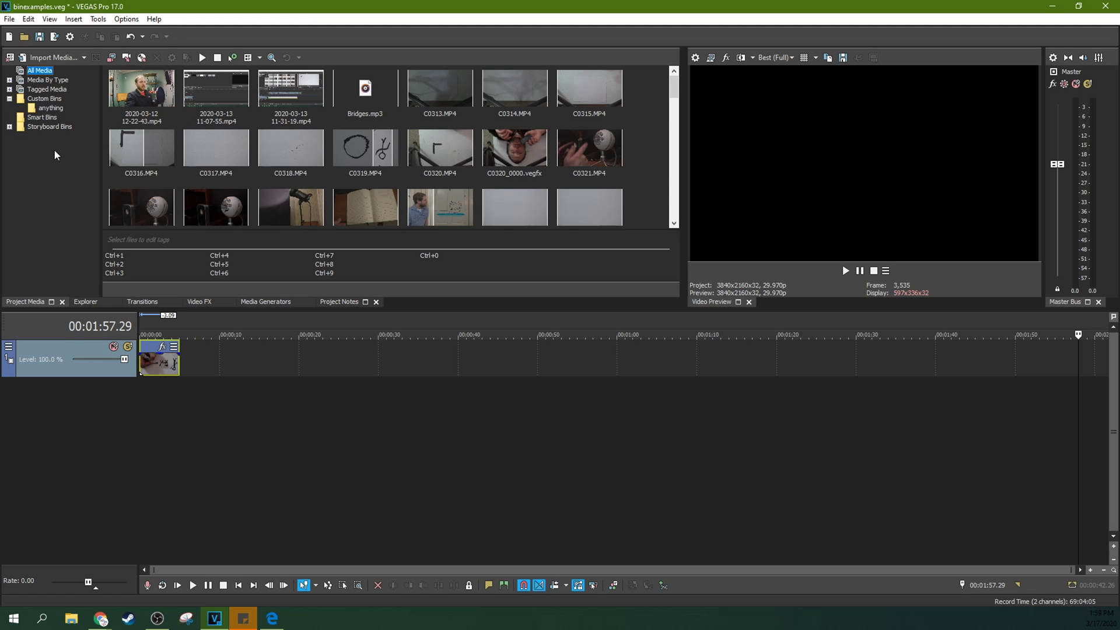
Open Smart Bins and its options, then bring up the All Media context menu
click(42, 118)
right_click(42, 117)
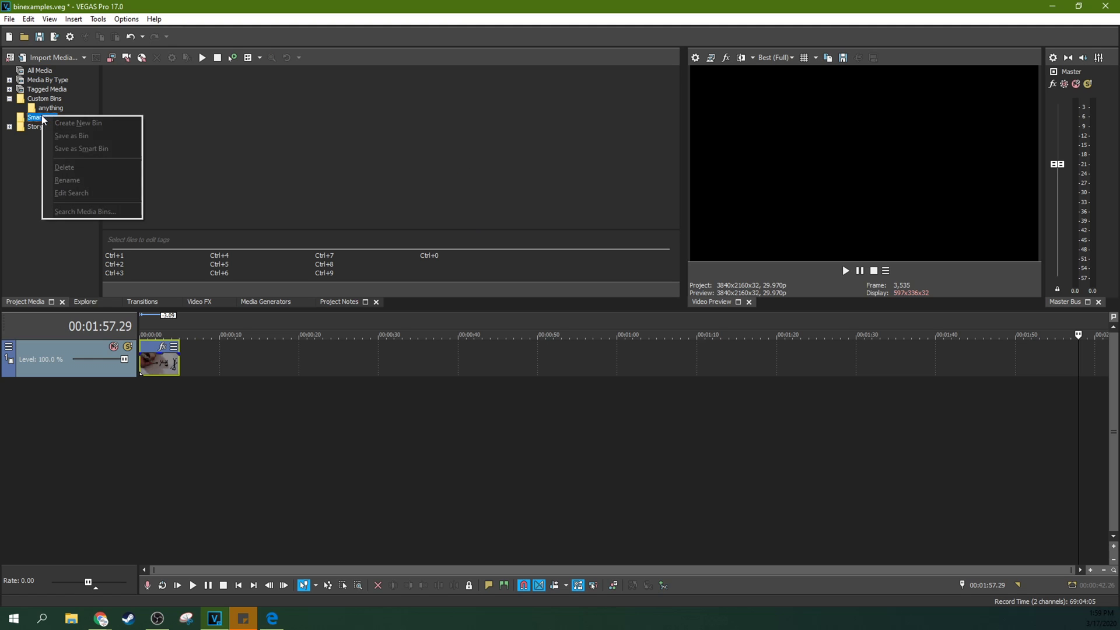
click(26, 140)
key(Home)
click(41, 72)
right_click(40, 71)
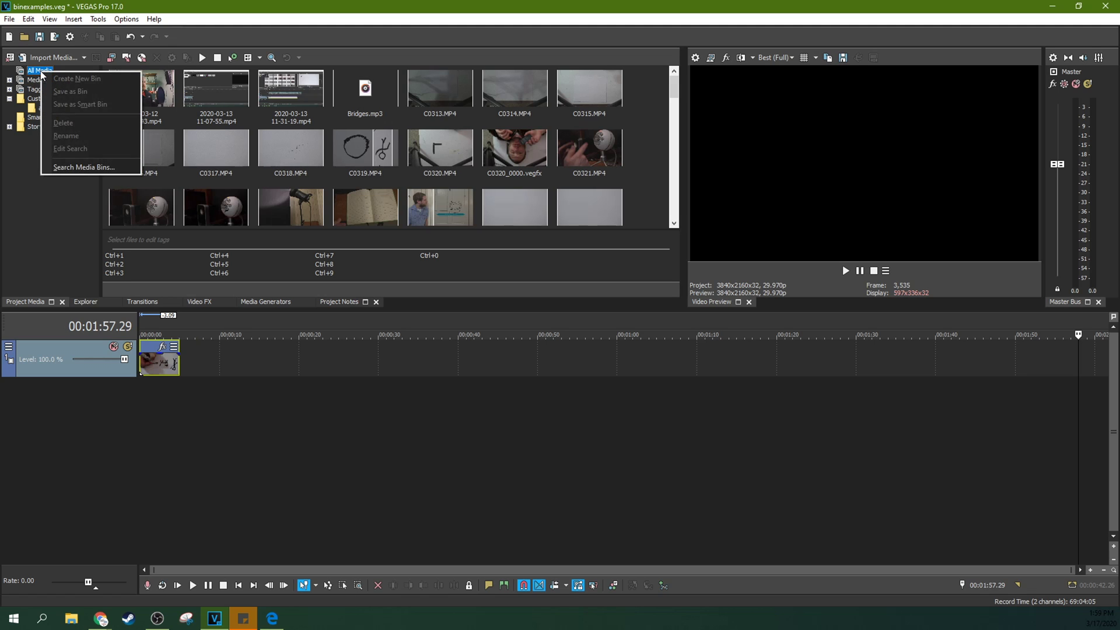
click(61, 166)
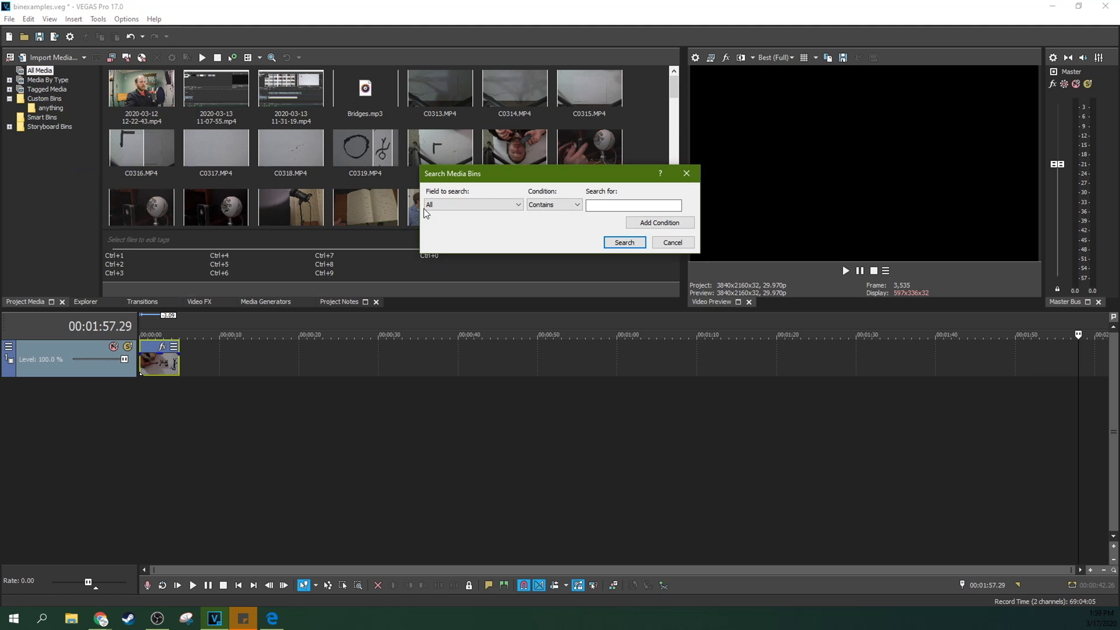
click(501, 208)
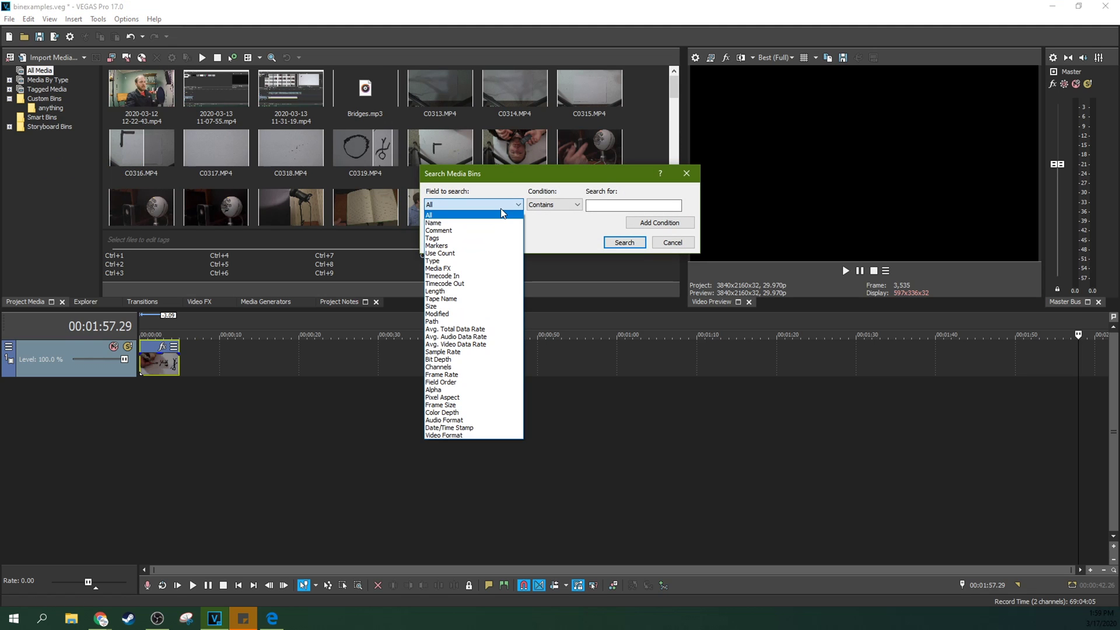
click(479, 223)
click(580, 204)
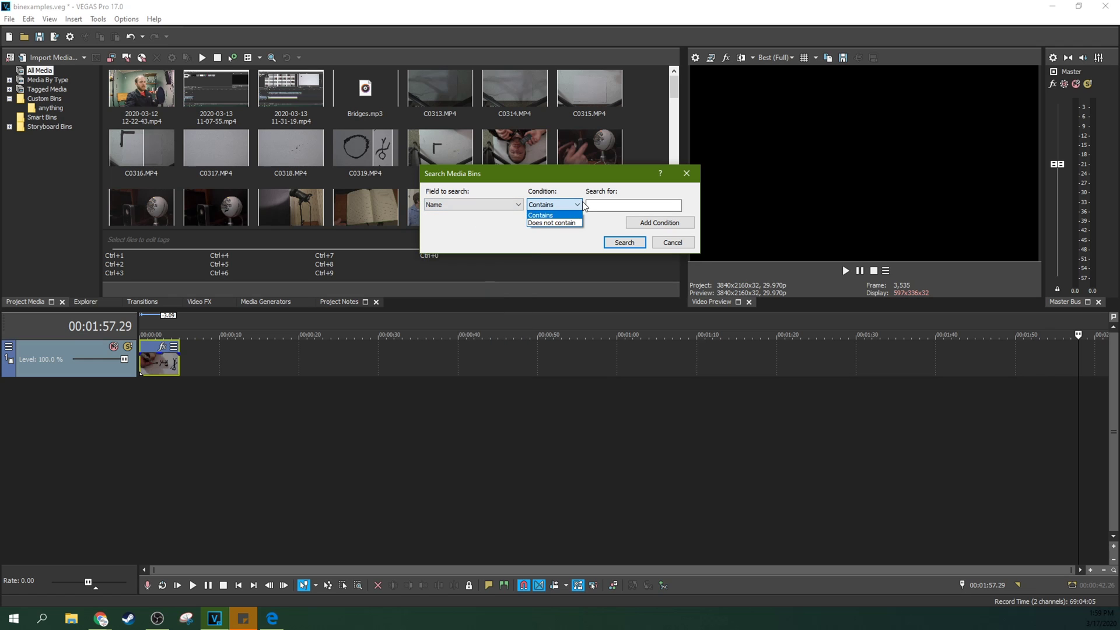
click(597, 203)
drag(601, 174, 270, 302)
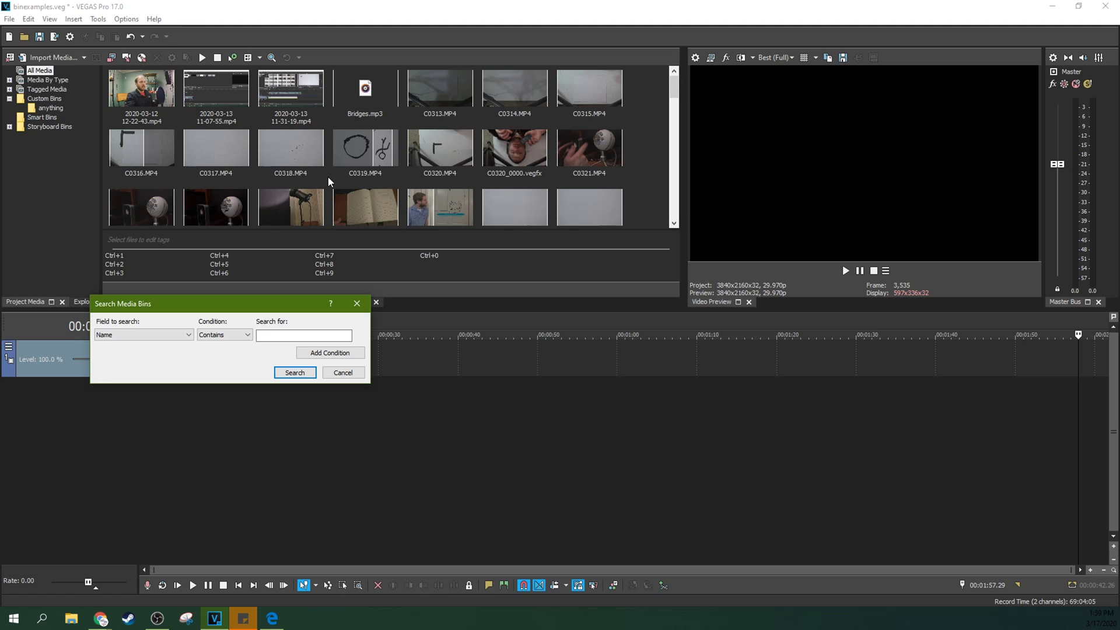
click(357, 303)
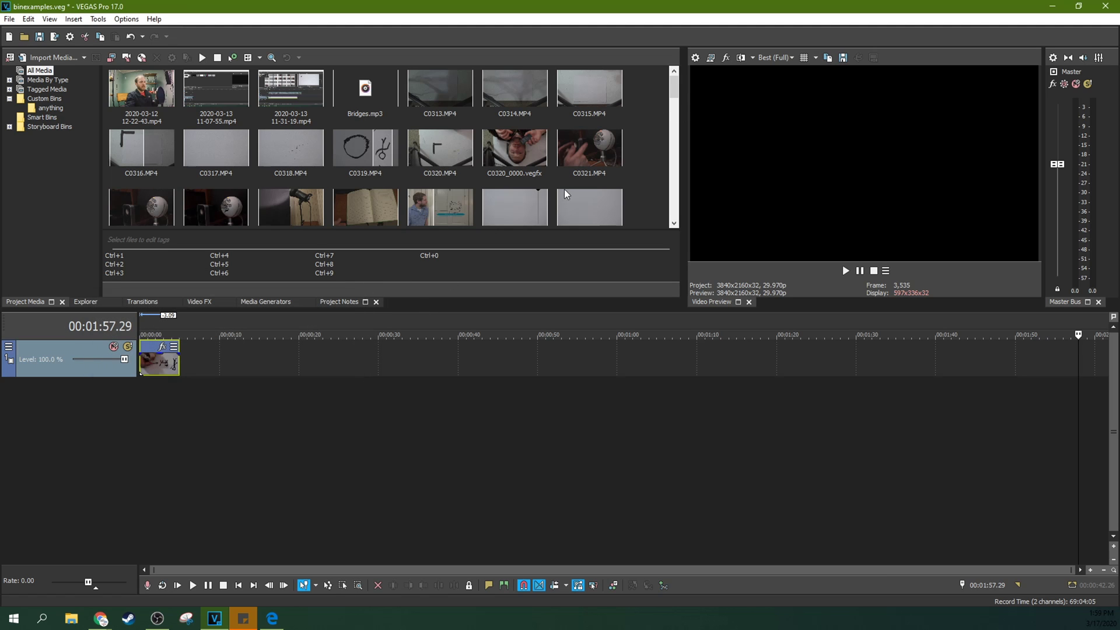
drag(674, 88, 668, 141)
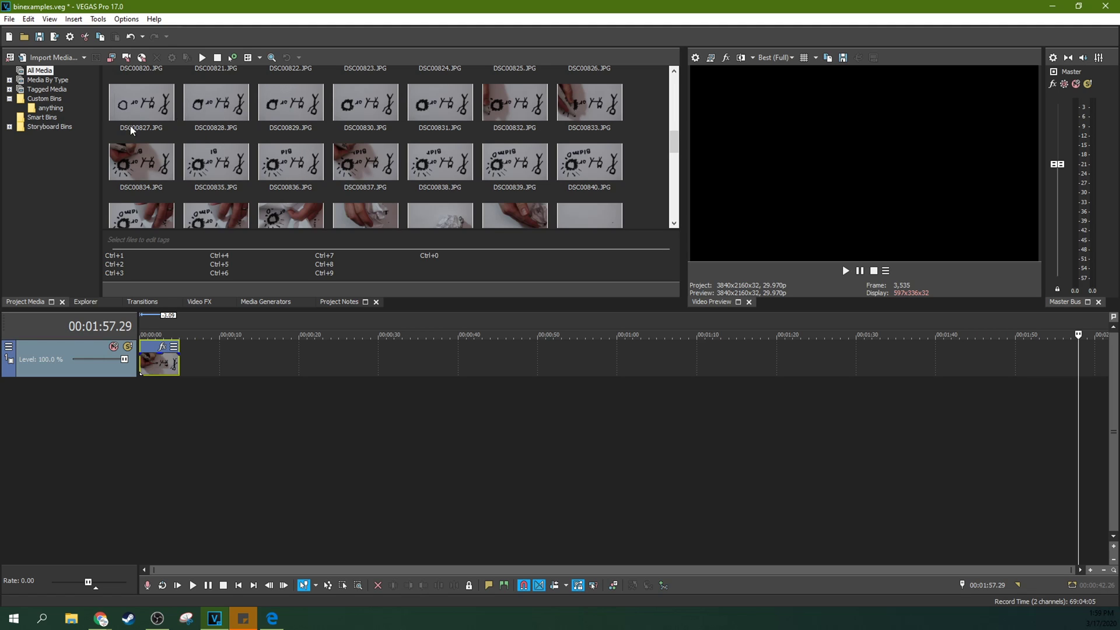
Open Search Media Bins with search field Name and condition Contains
right_click(38, 70)
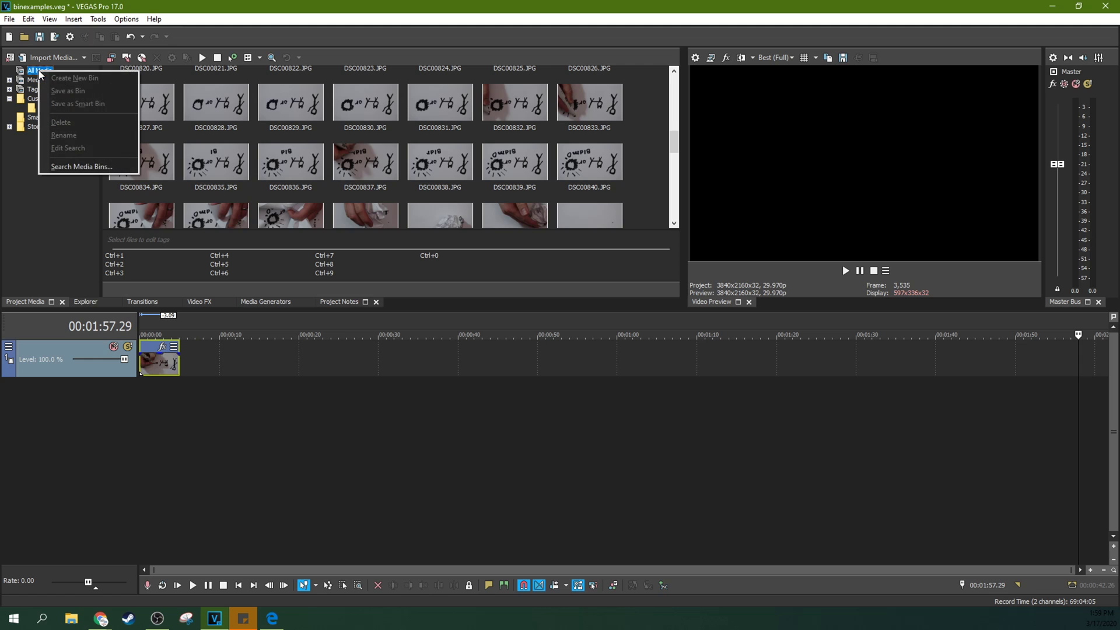
click(65, 167)
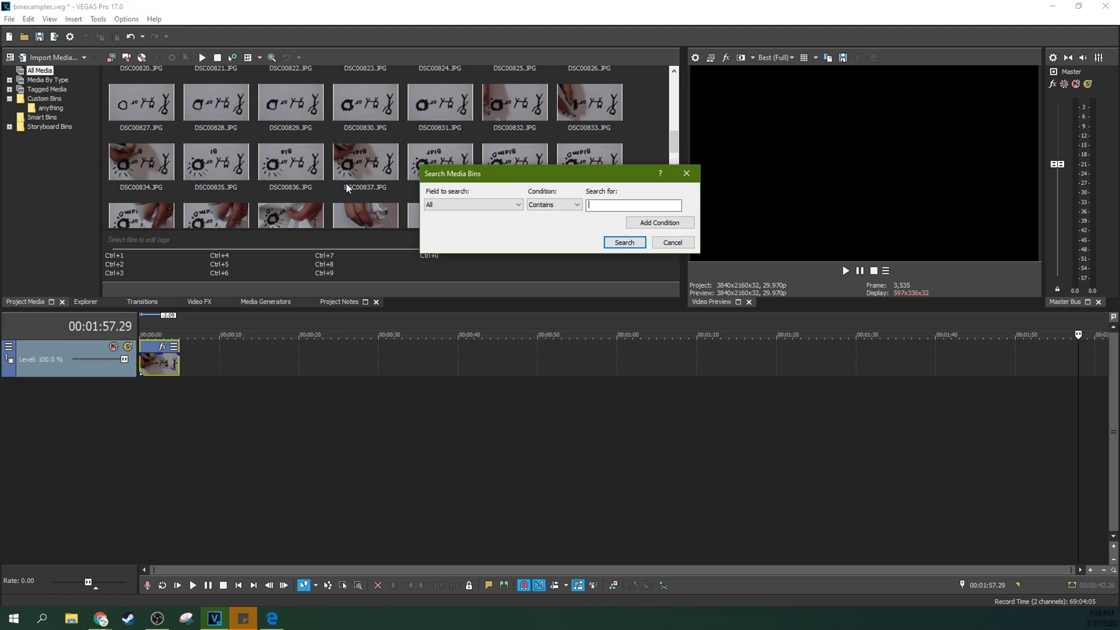
click(446, 204)
click(455, 214)
click(456, 210)
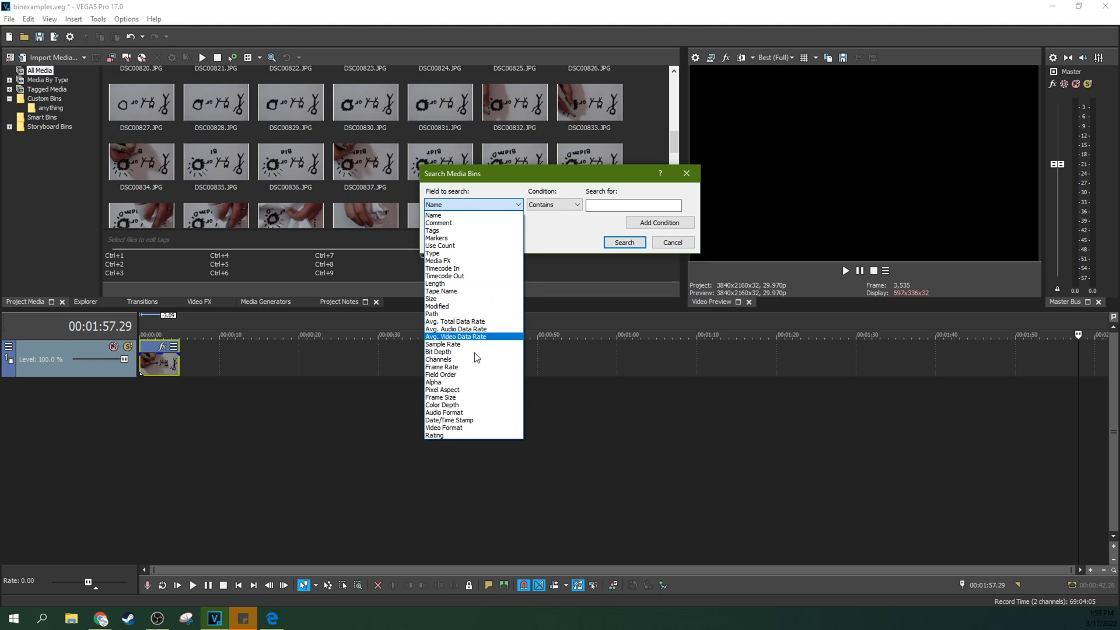
click(538, 218)
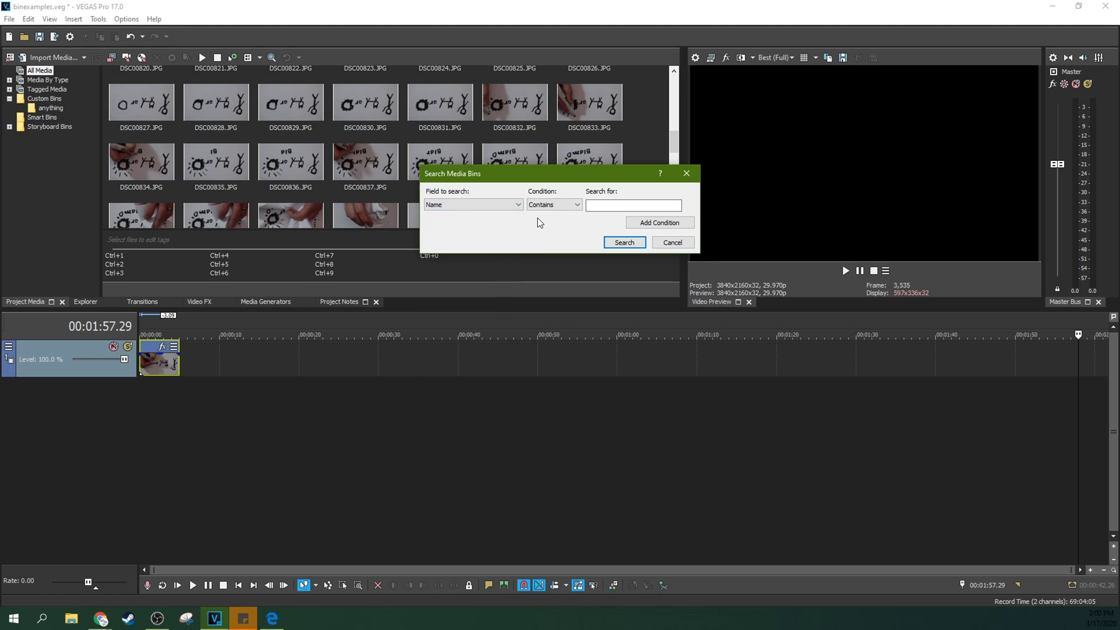
click(493, 204)
click(553, 203)
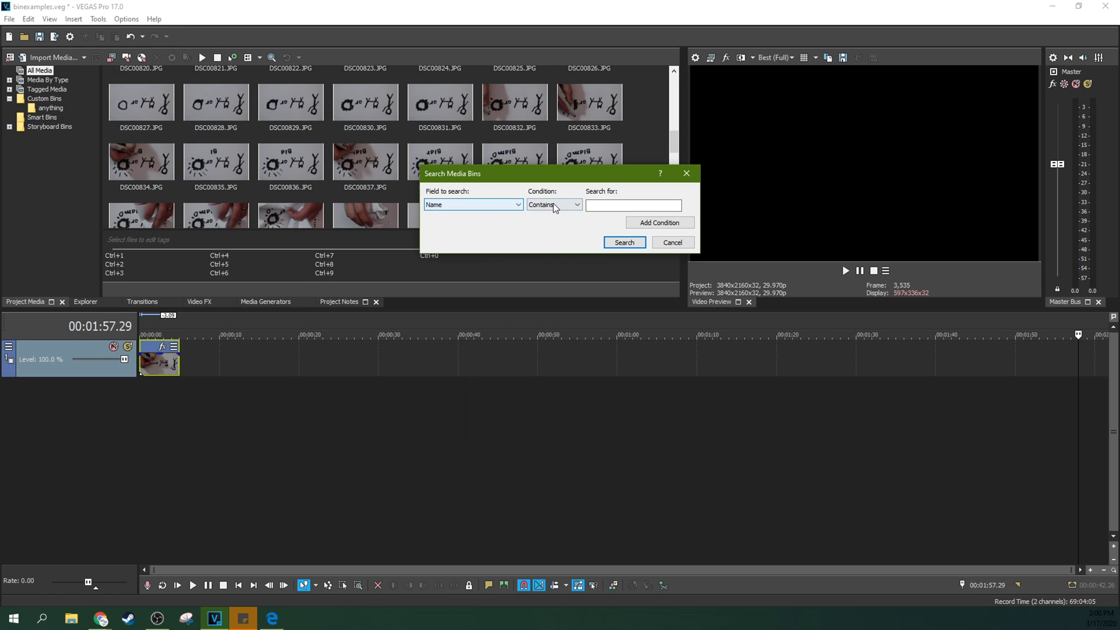
click(553, 203)
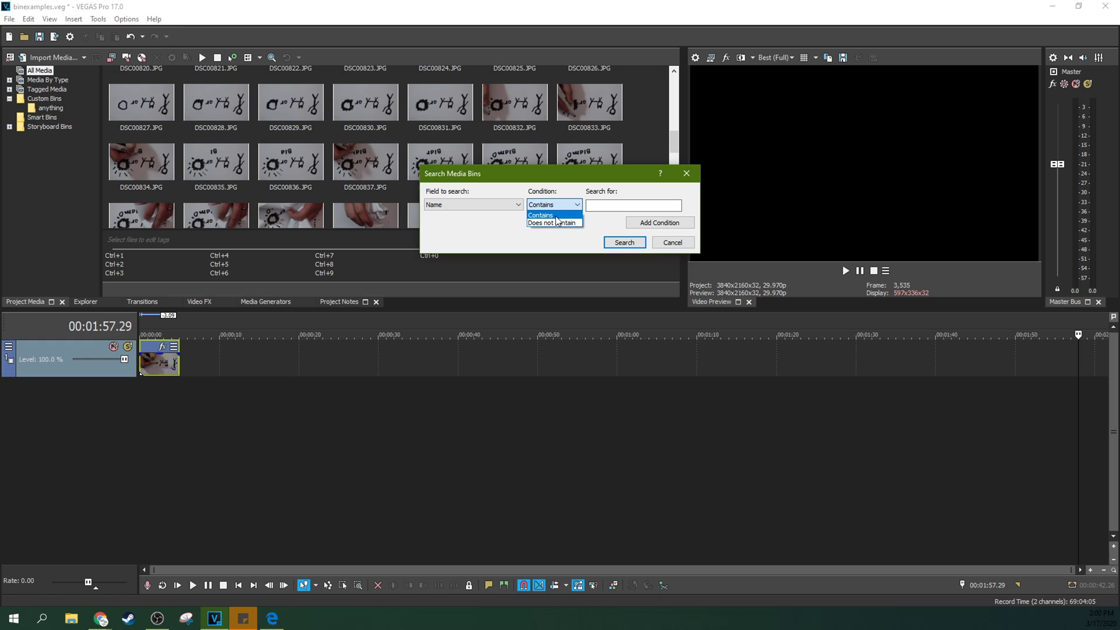
click(554, 203)
click(548, 214)
Search for media names containing 'DSC00'
click(612, 205)
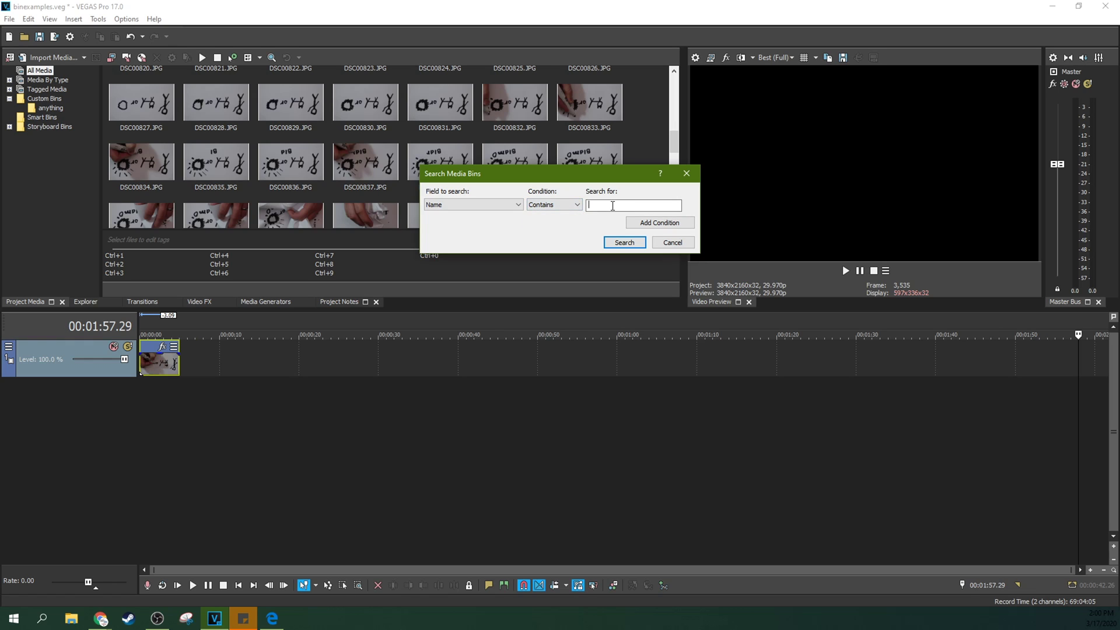
text(d)
key(BackSpace)
text(DSC00)
click(624, 242)
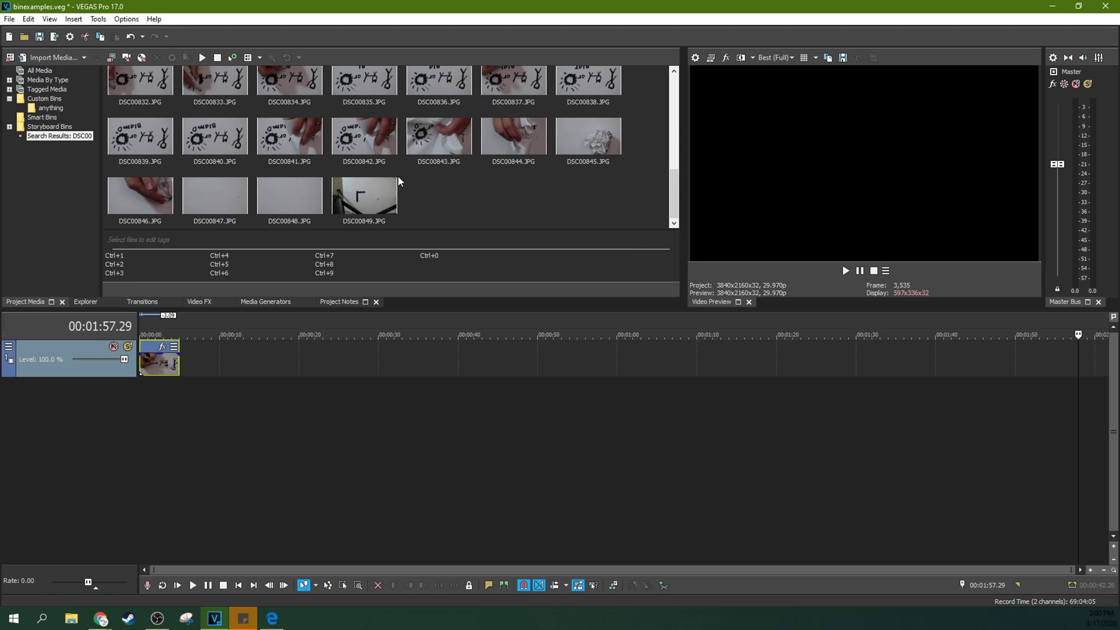
Save the DSC00 Search Results as a smart bin, inspect it under Smart Bins, then show All Media
scroll(398, 180, up, 3)
scroll(398, 176, down, 3)
right_click(49, 135)
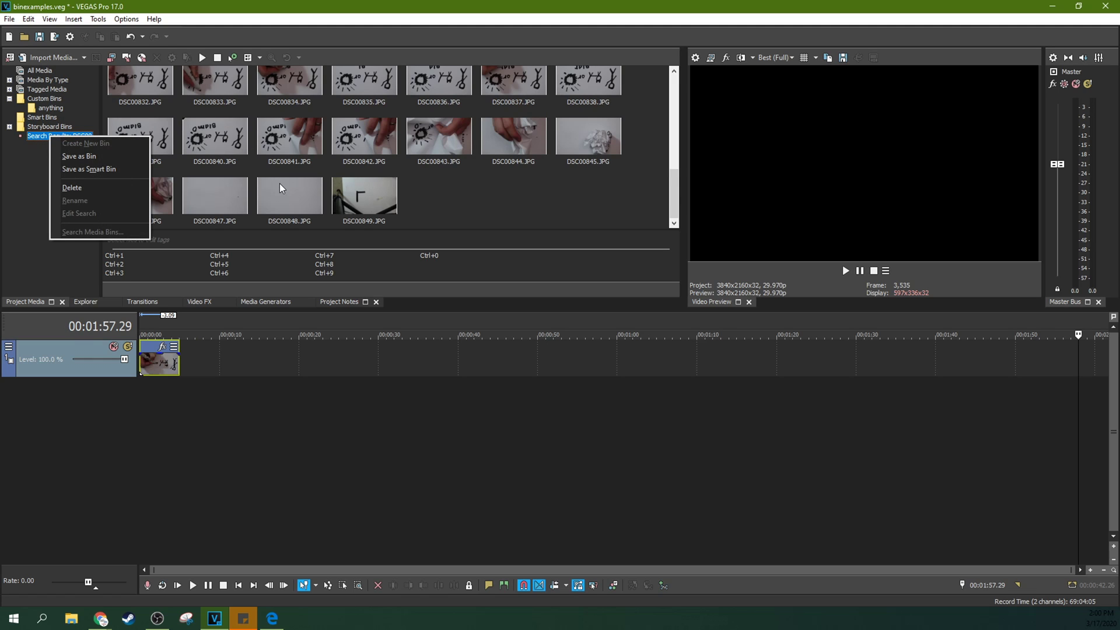
click(82, 169)
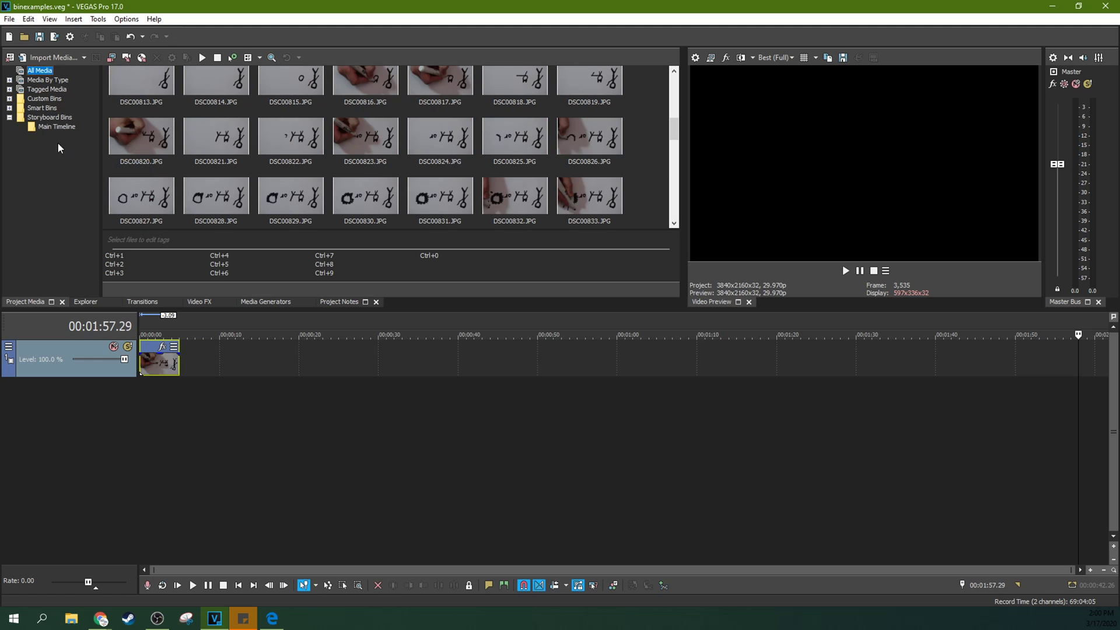
double_click(31, 109)
click(45, 118)
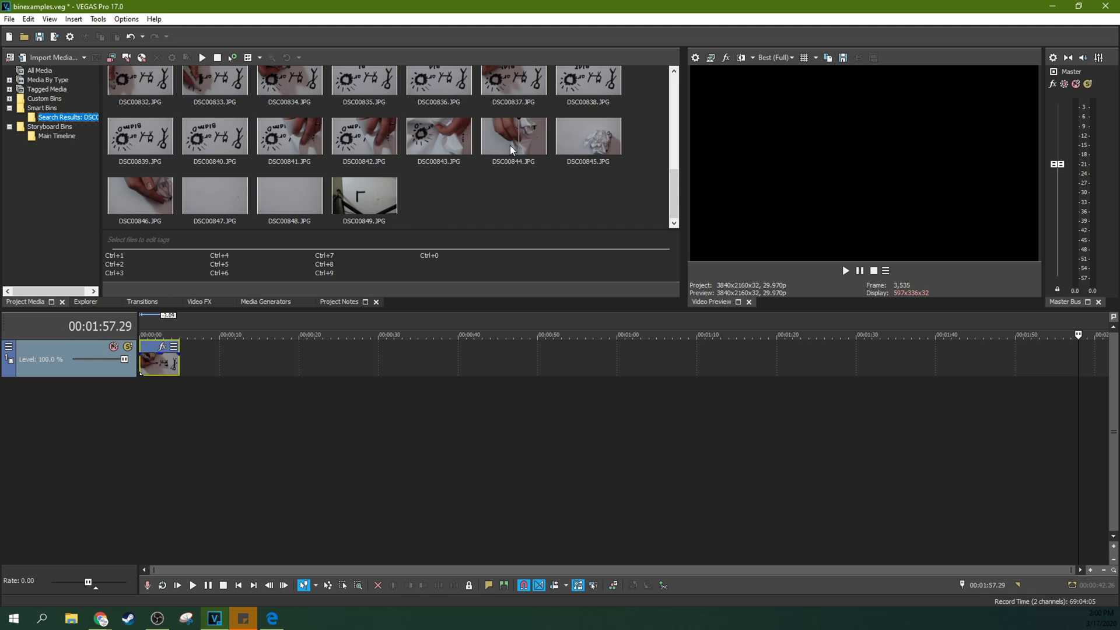
scroll(481, 196, up, 5)
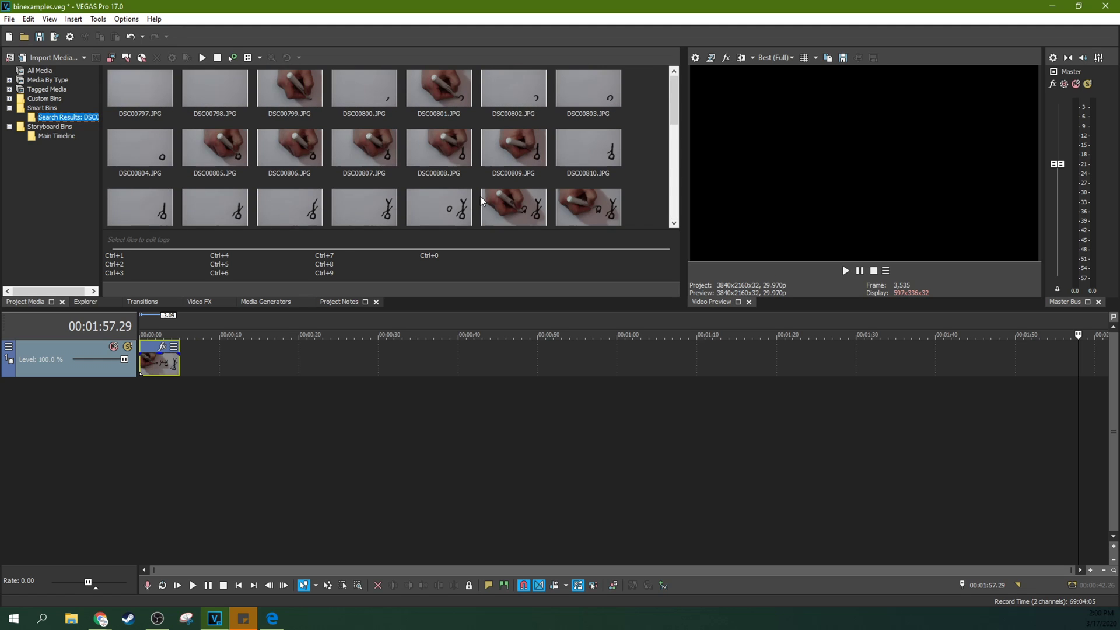
scroll(481, 200, down, 2)
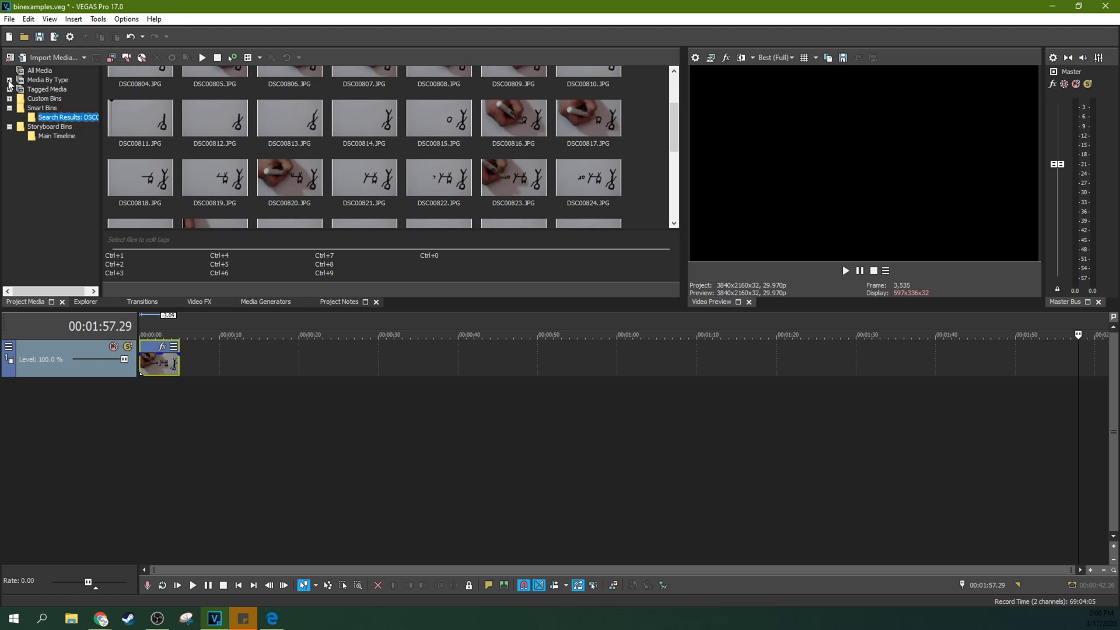
click(33, 71)
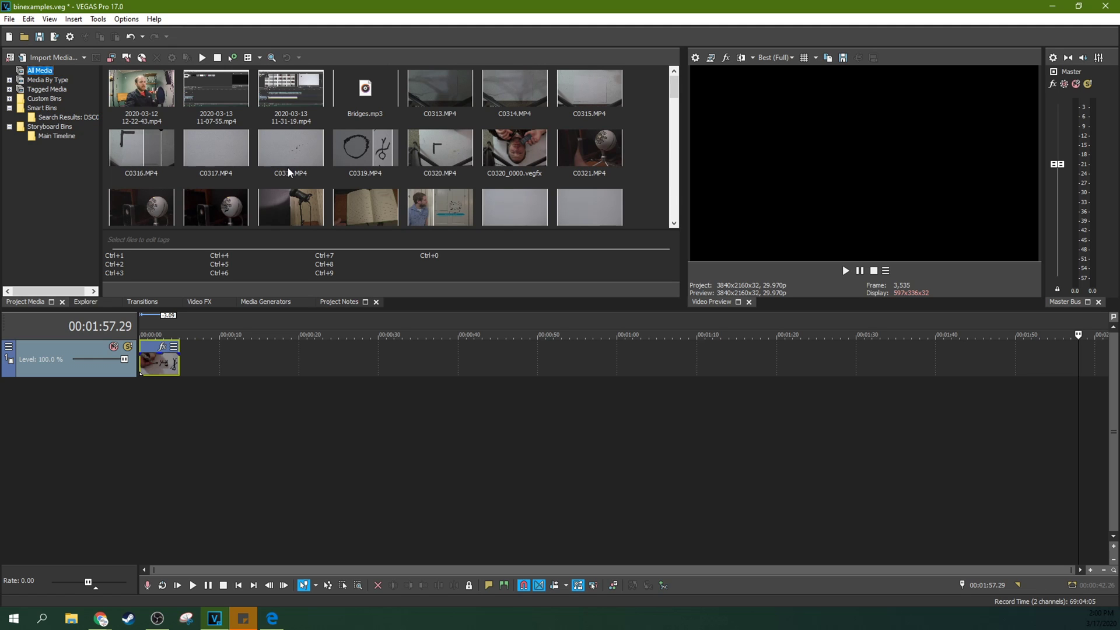
Collapse Smart Bins, glance at Tagged Media, and return to the All Media list
click(9, 108)
click(41, 87)
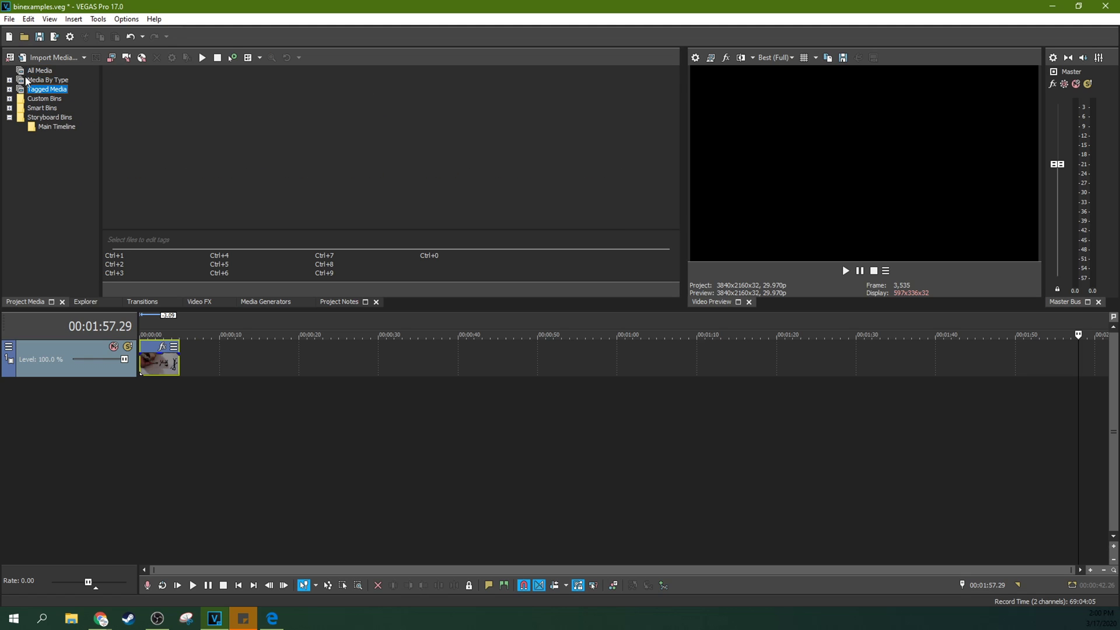
click(36, 71)
scroll(189, 206, down, 5)
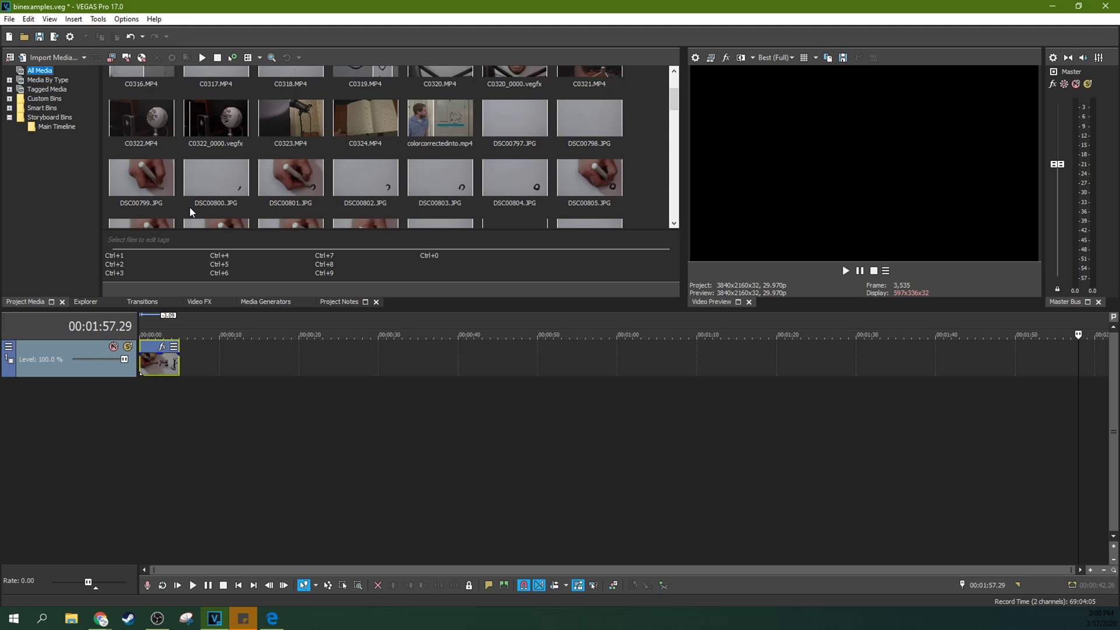
scroll(189, 206, up, 6)
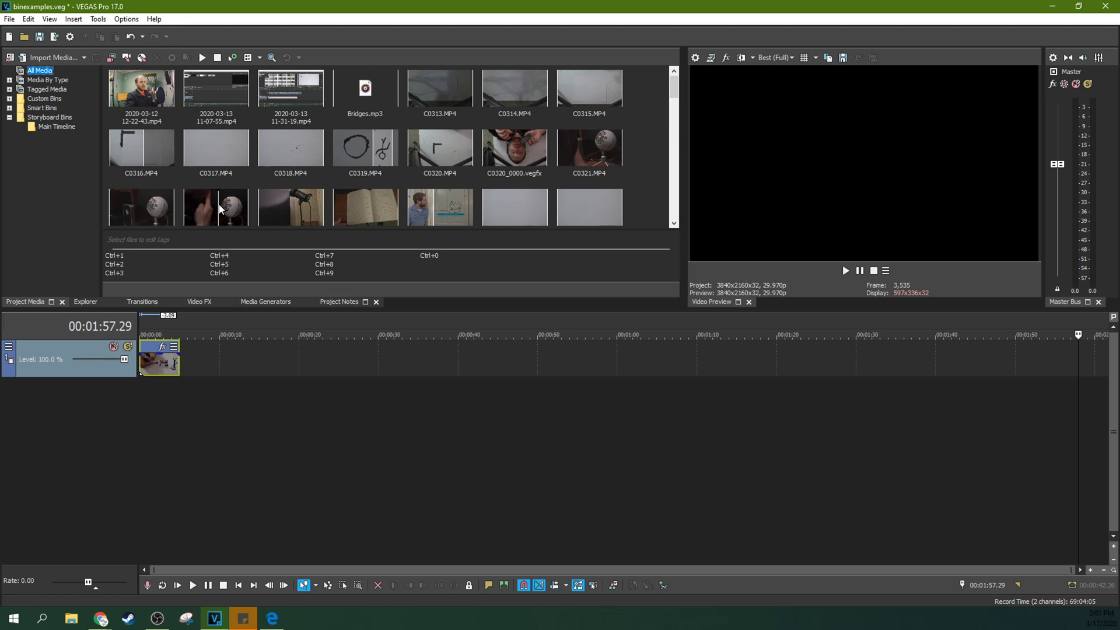
scroll(344, 192, down, 5)
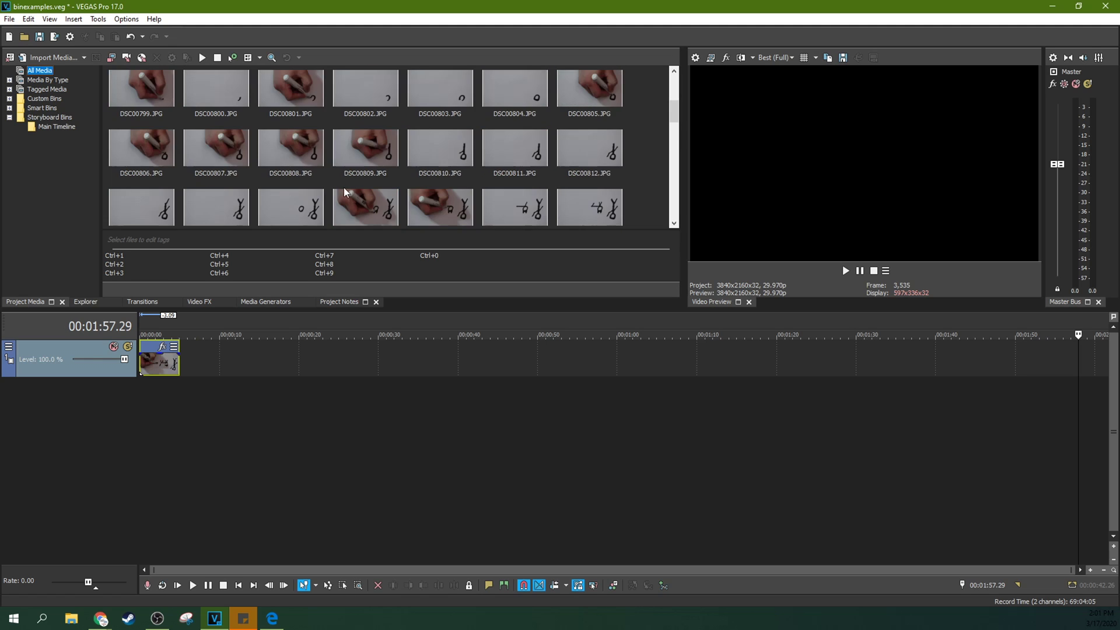
scroll(344, 191, down, 2)
scroll(356, 191, up, 8)
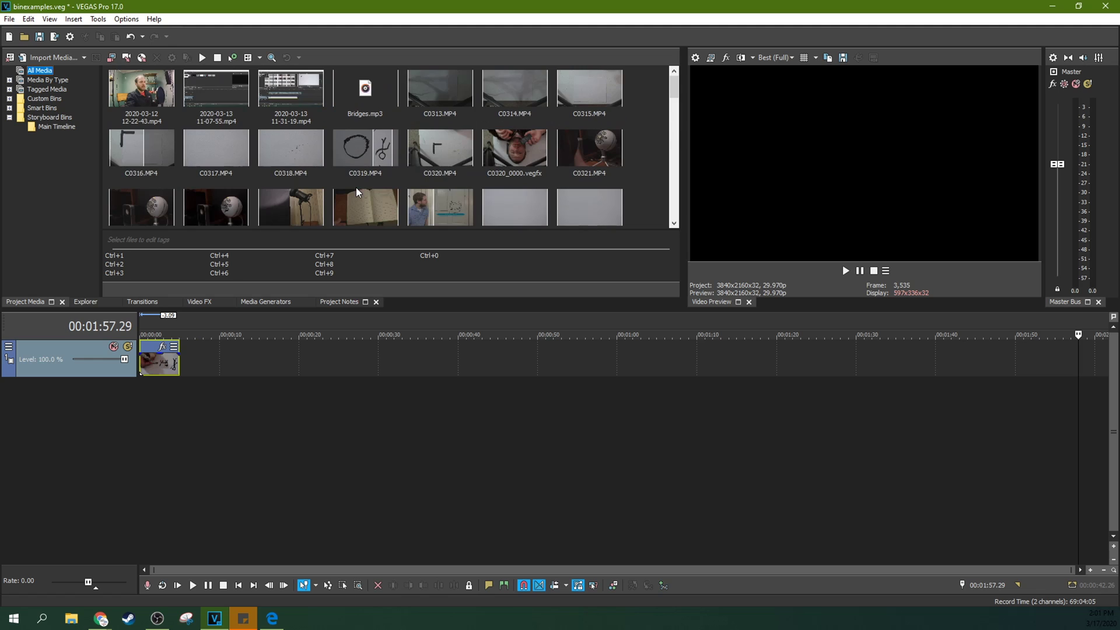
Tag the C0313.MP4 clip with 'downward'
click(437, 100)
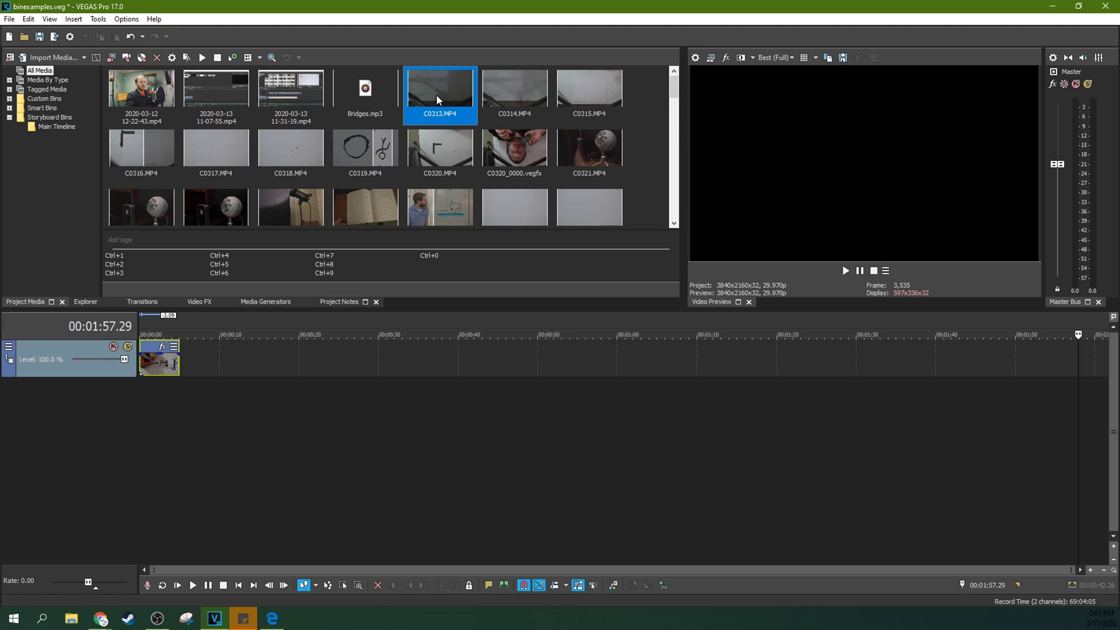
click(153, 240)
text(downward)
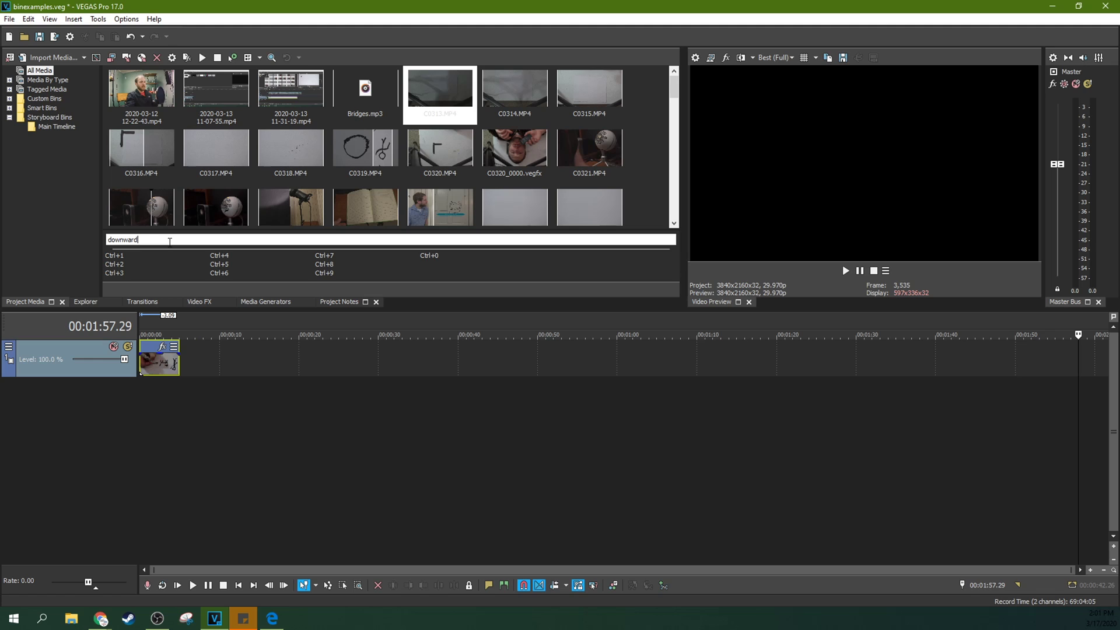
key(Return)
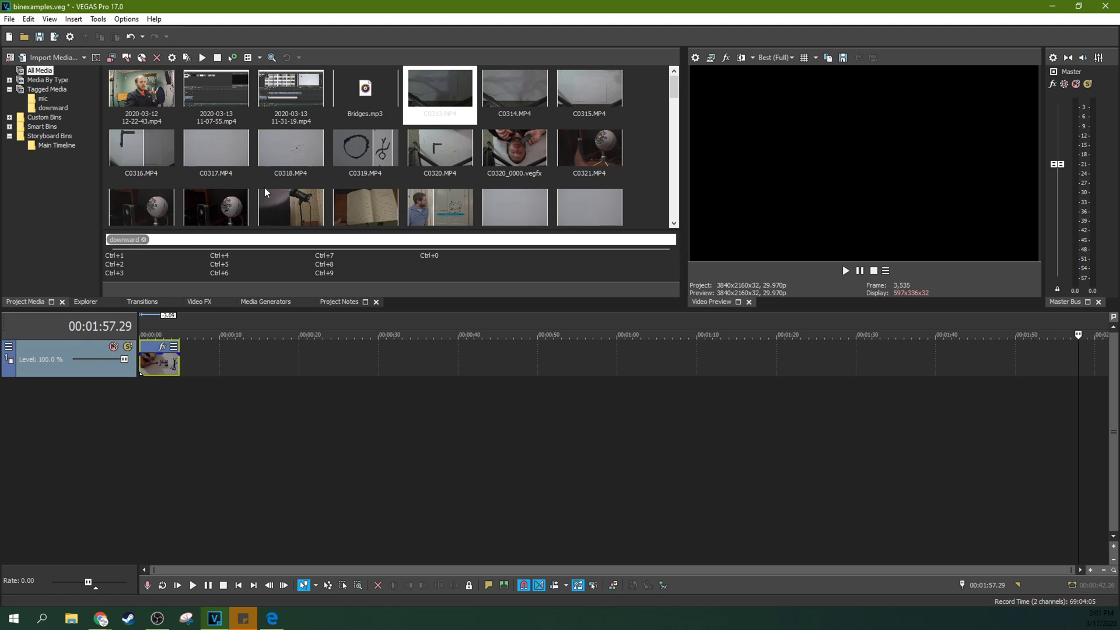
Compare the downward and mic tag bins, glance at Smart Bins, then show All Media again
click(55, 106)
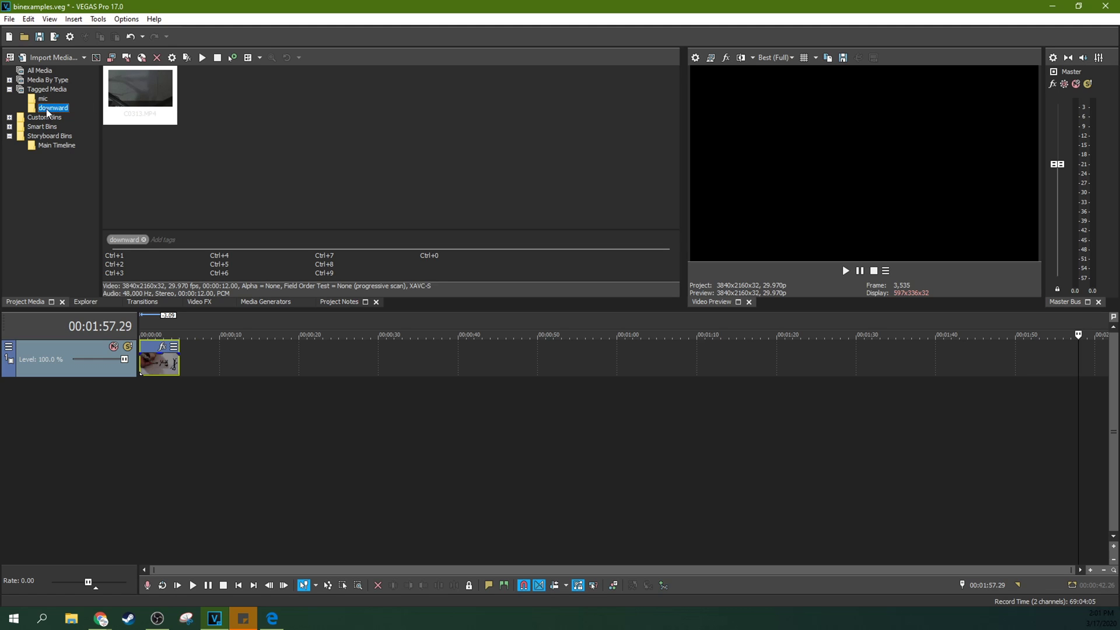
click(40, 100)
click(48, 109)
click(39, 70)
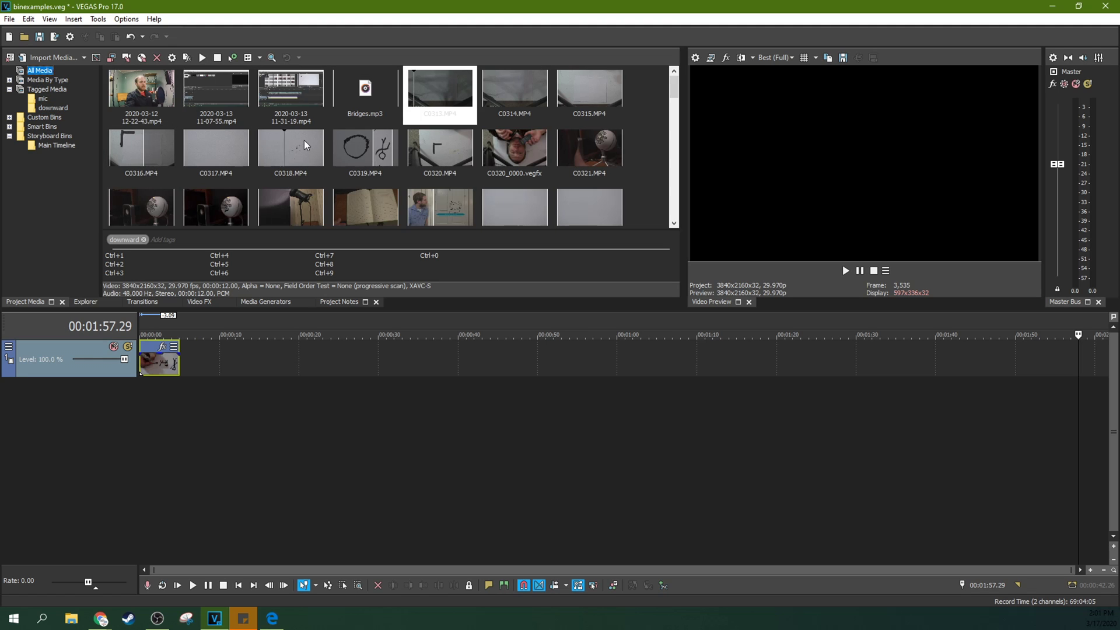
click(47, 127)
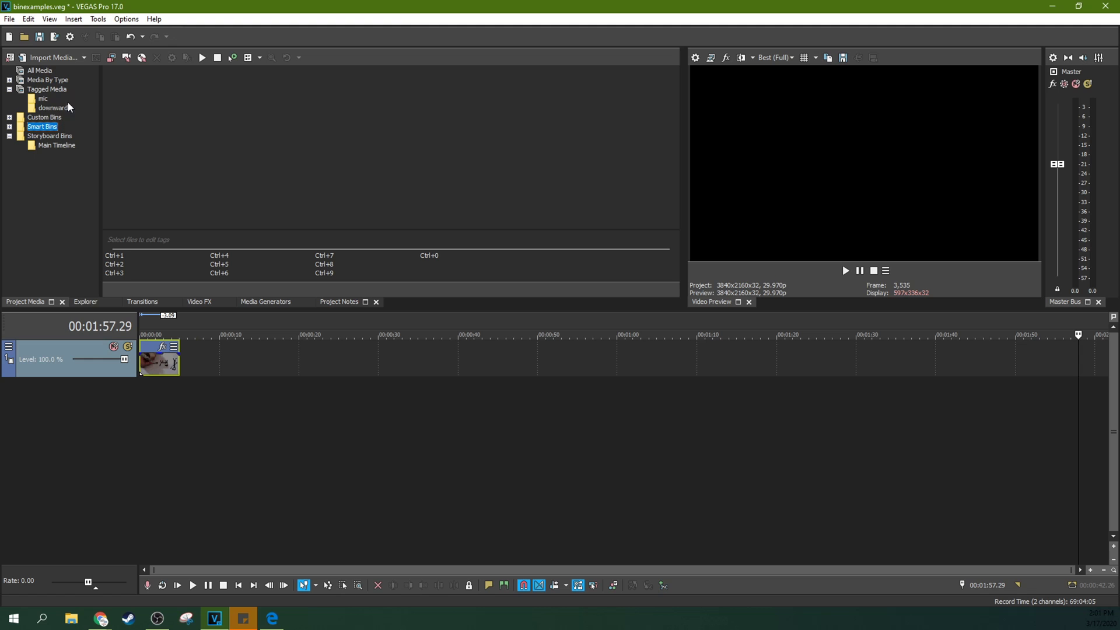
click(41, 69)
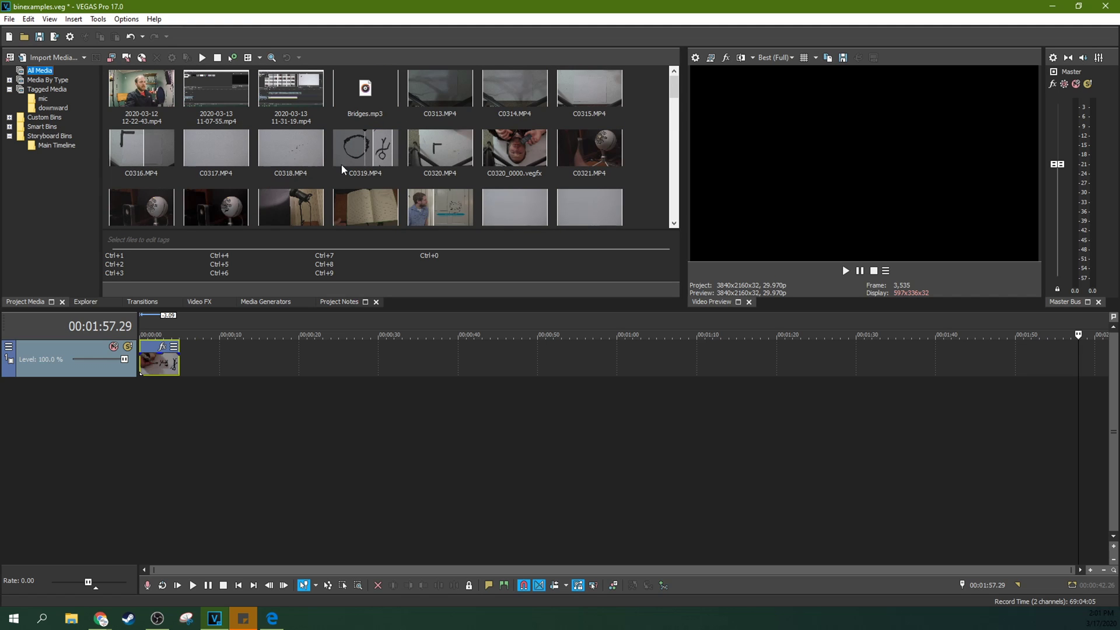
Give the lamp clip C0323.MP4 a new 'light' tag
click(264, 203)
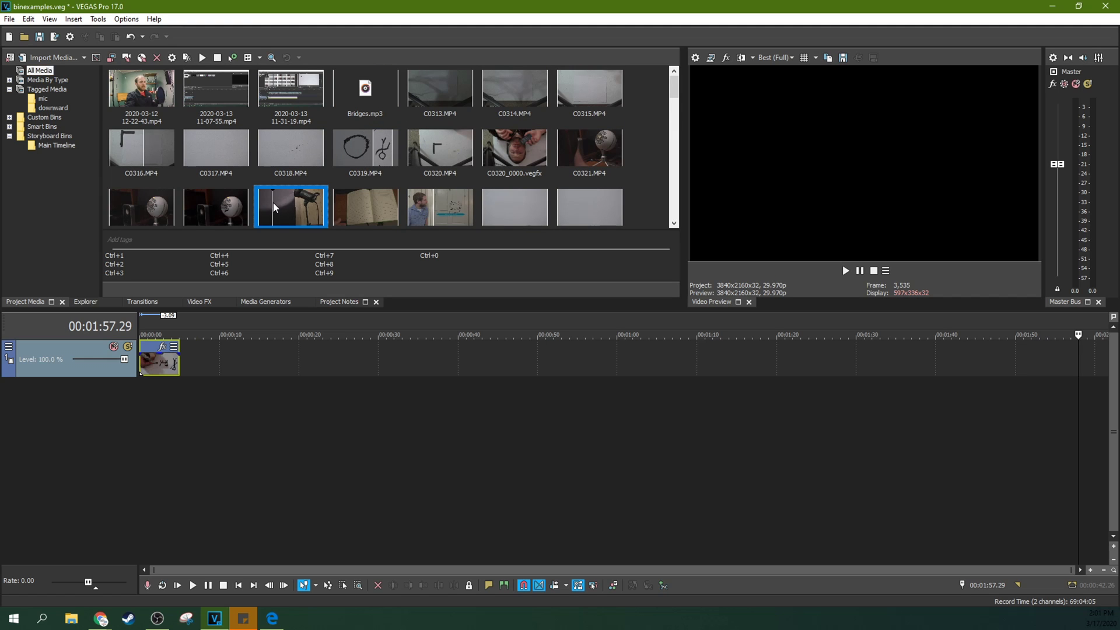
click(175, 239)
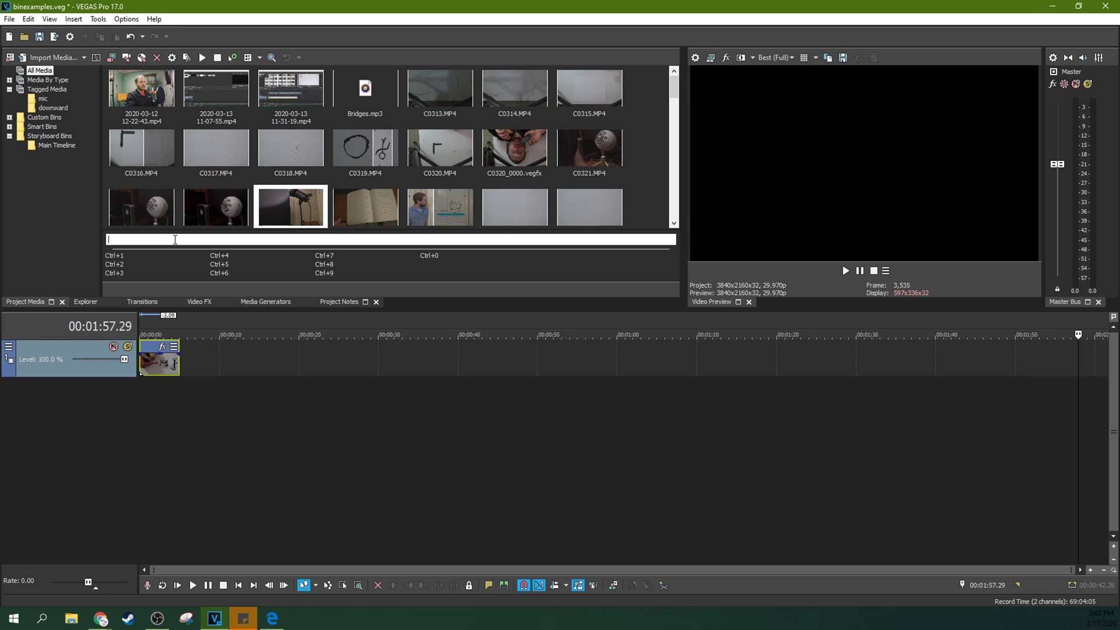
text(light)
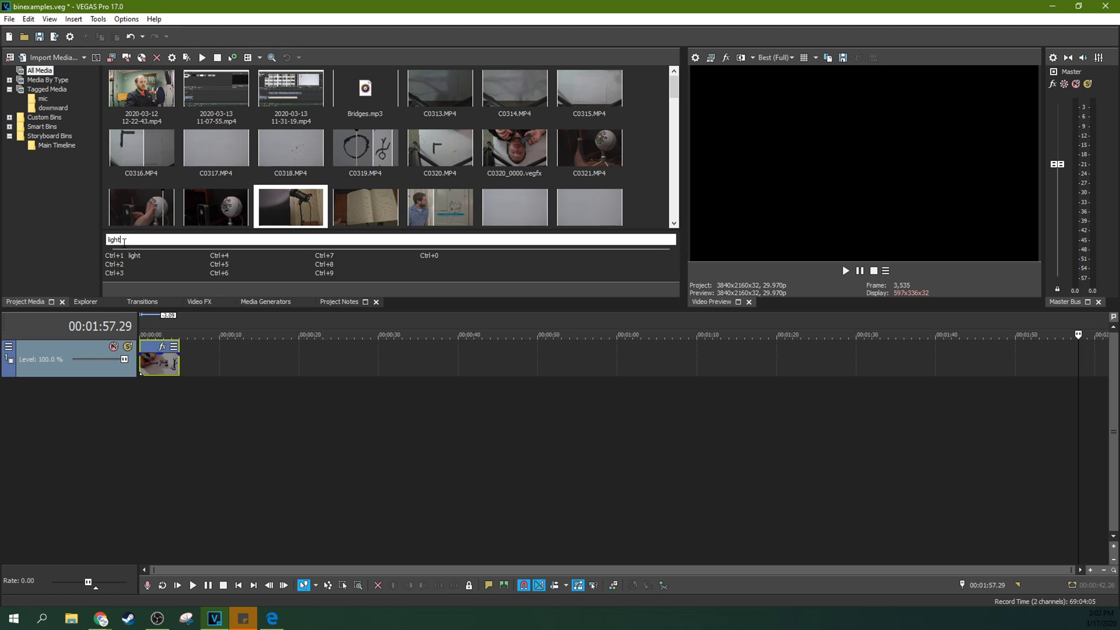
drag(133, 240, 107, 239)
click(183, 238)
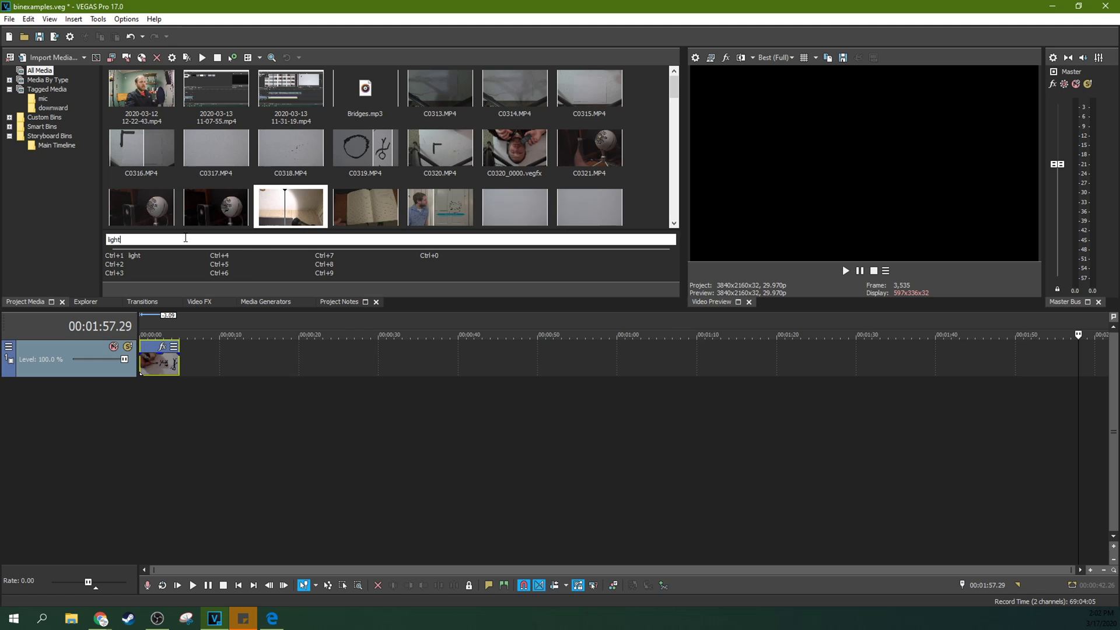
key(Return)
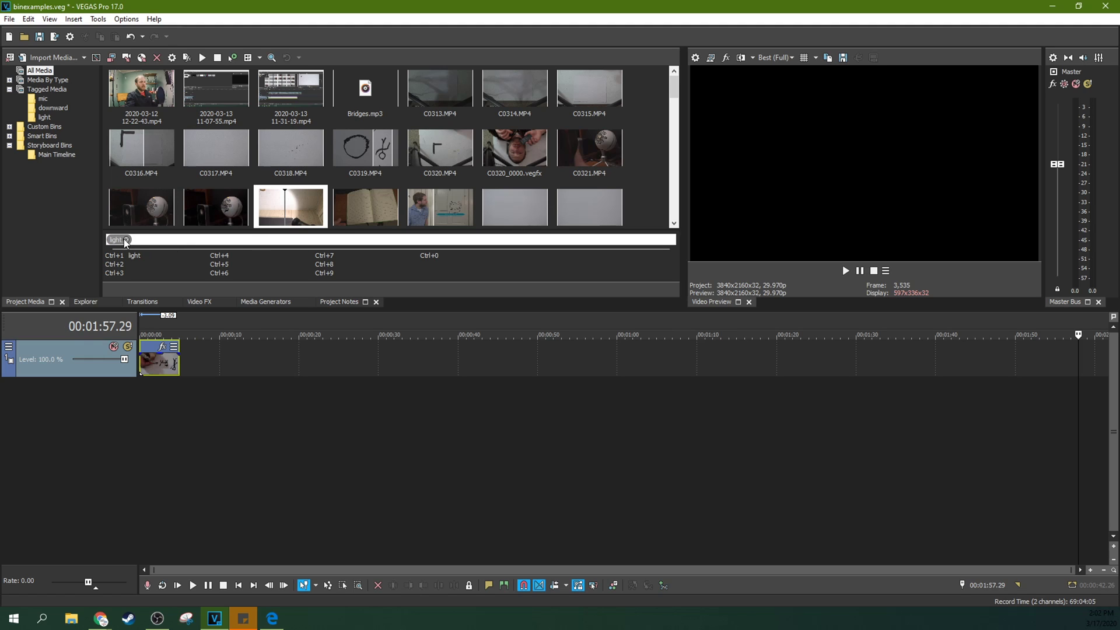
Apply the light tag to the book clip with Ctrl+1, then reselect the presenter and lamp clips
click(366, 206)
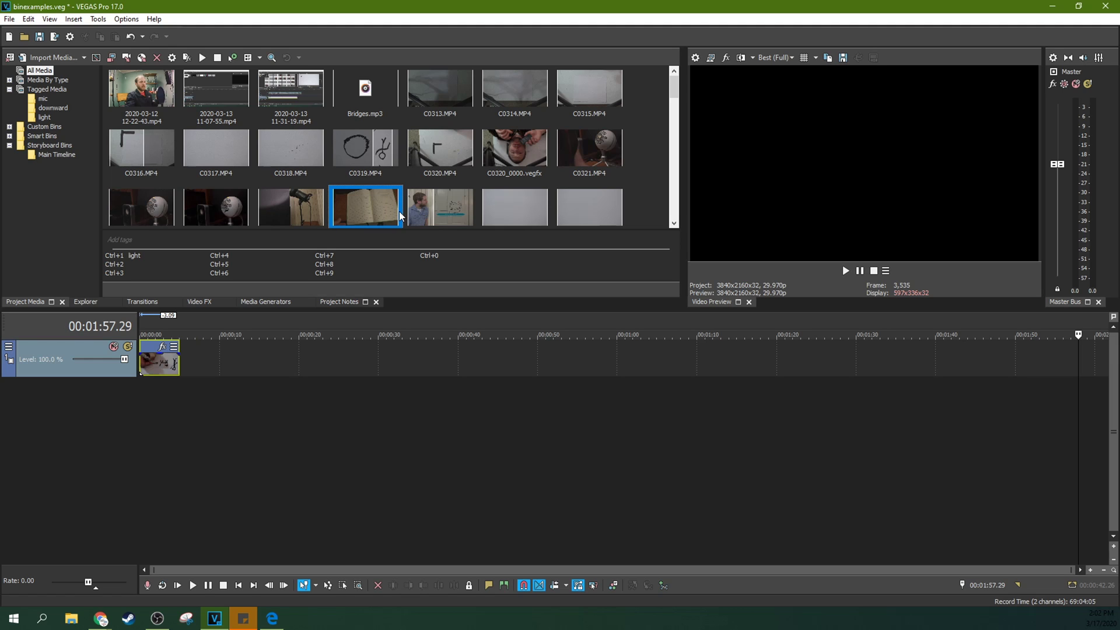
key(ctrl+1)
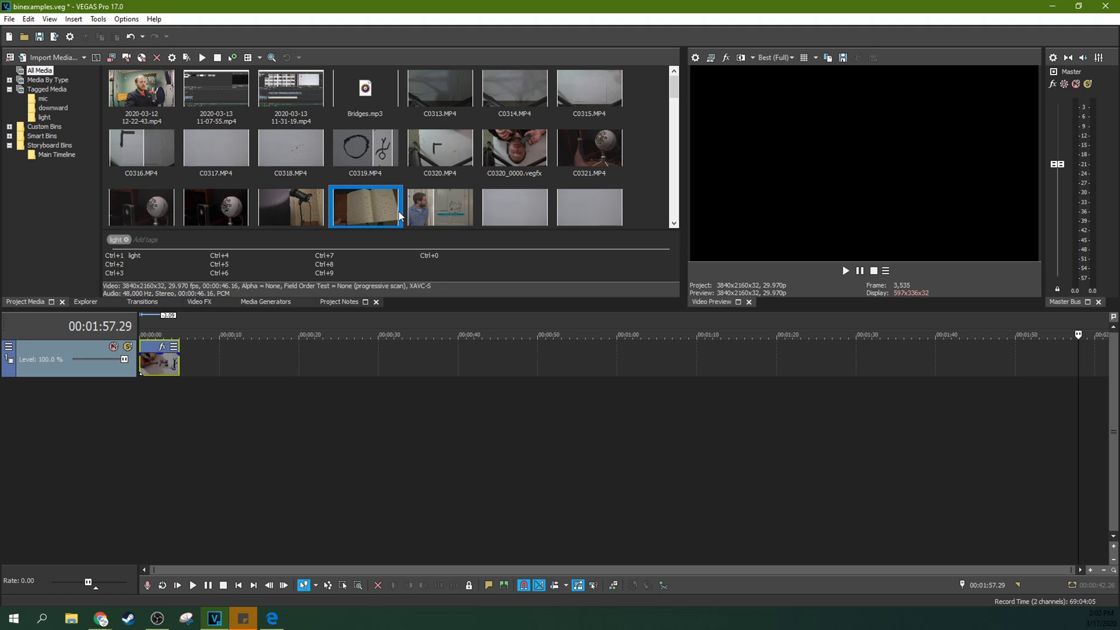
click(428, 207)
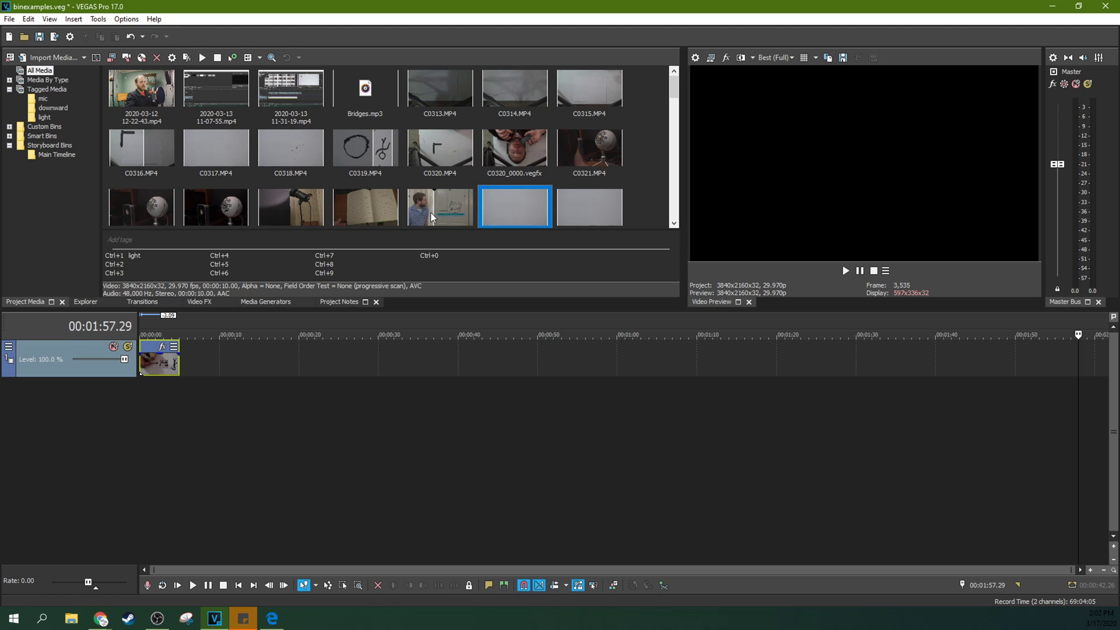
click(399, 218)
click(412, 215)
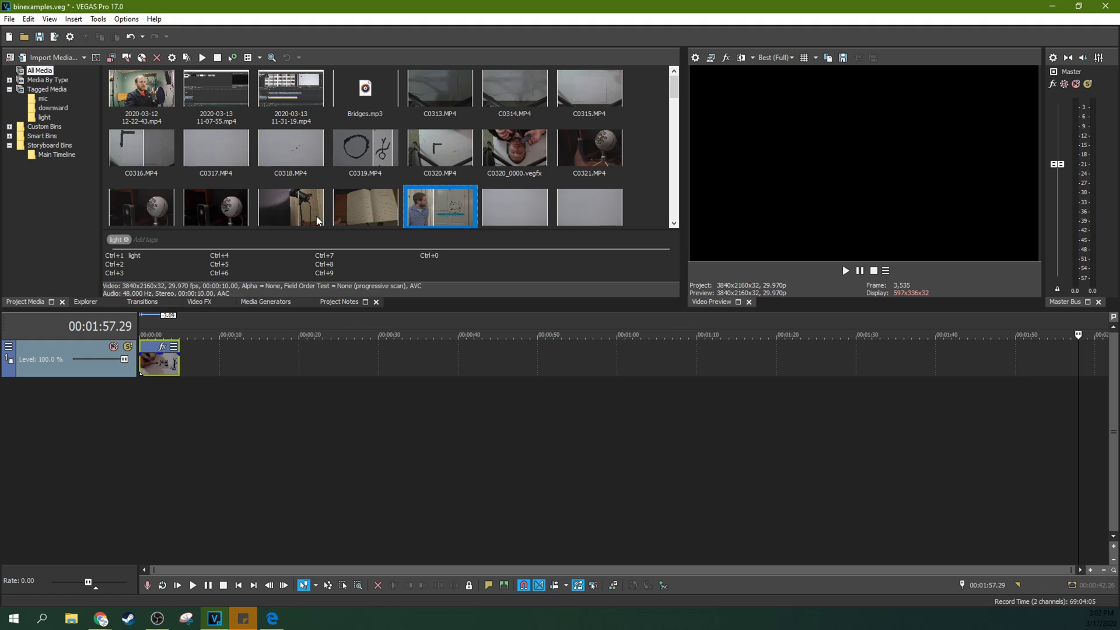
click(318, 215)
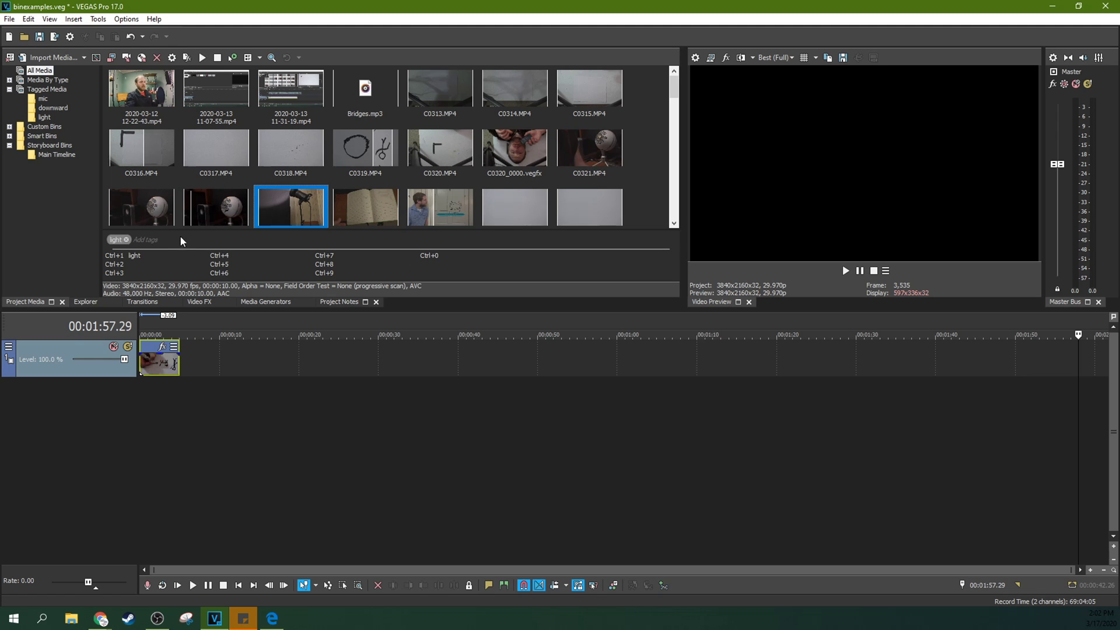
Start a 'br' tag entry on the first globe clip C0322.MP4
scroll(373, 187, down, 3)
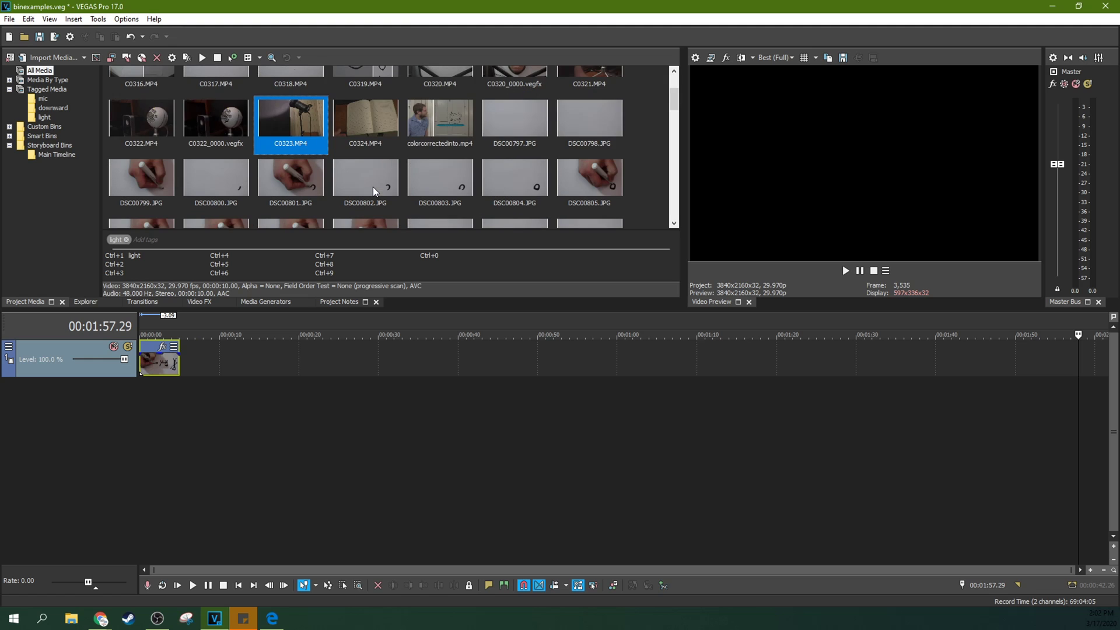
scroll(220, 143, up, 3)
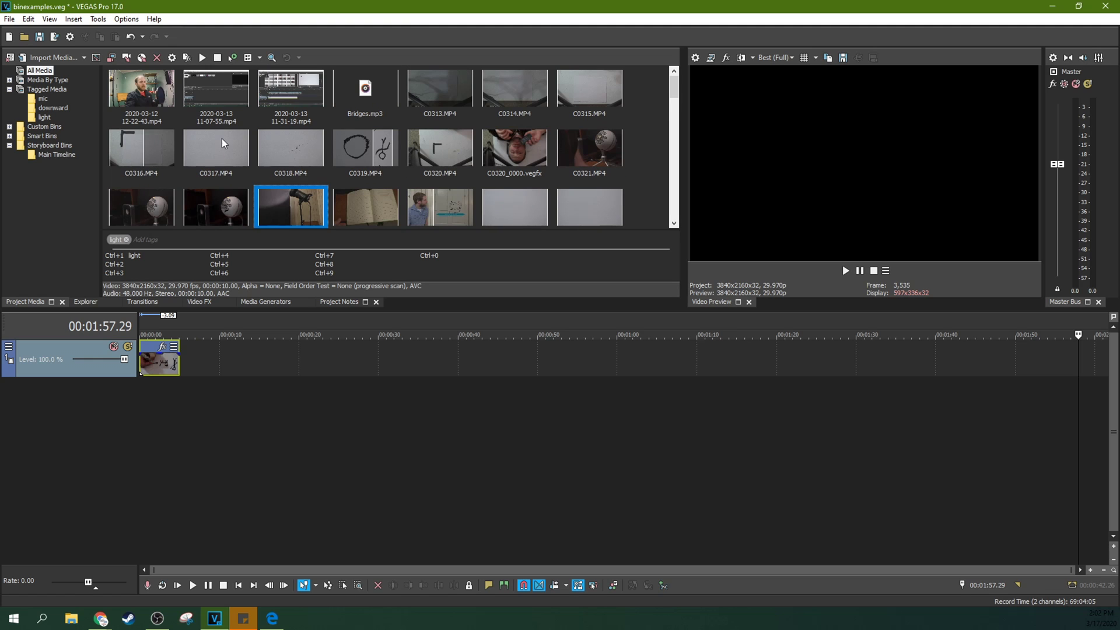
click(205, 200)
click(154, 221)
click(142, 239)
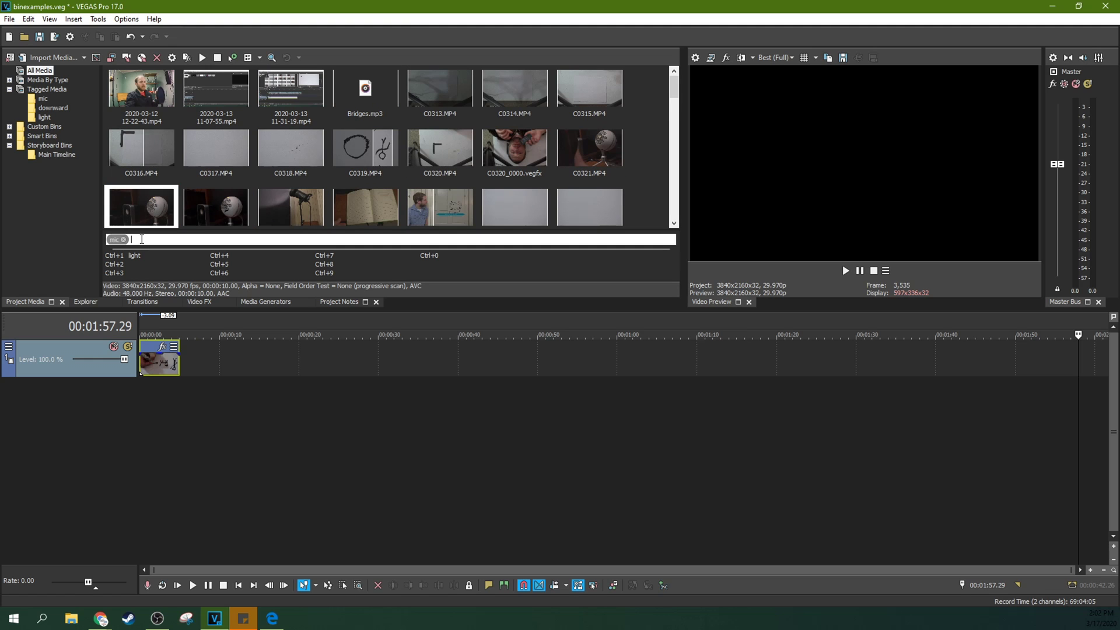
text(broll)
key(Return)
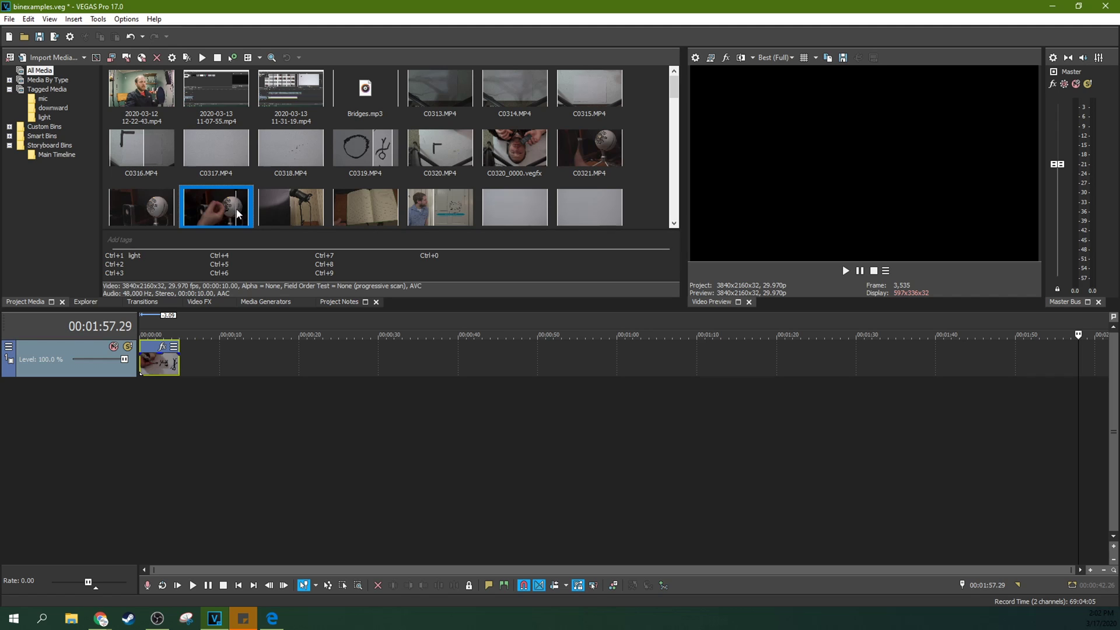
Tag the second globe clip with mic and a new broll tag, then return to the first globe clip
click(190, 240)
text(mic)
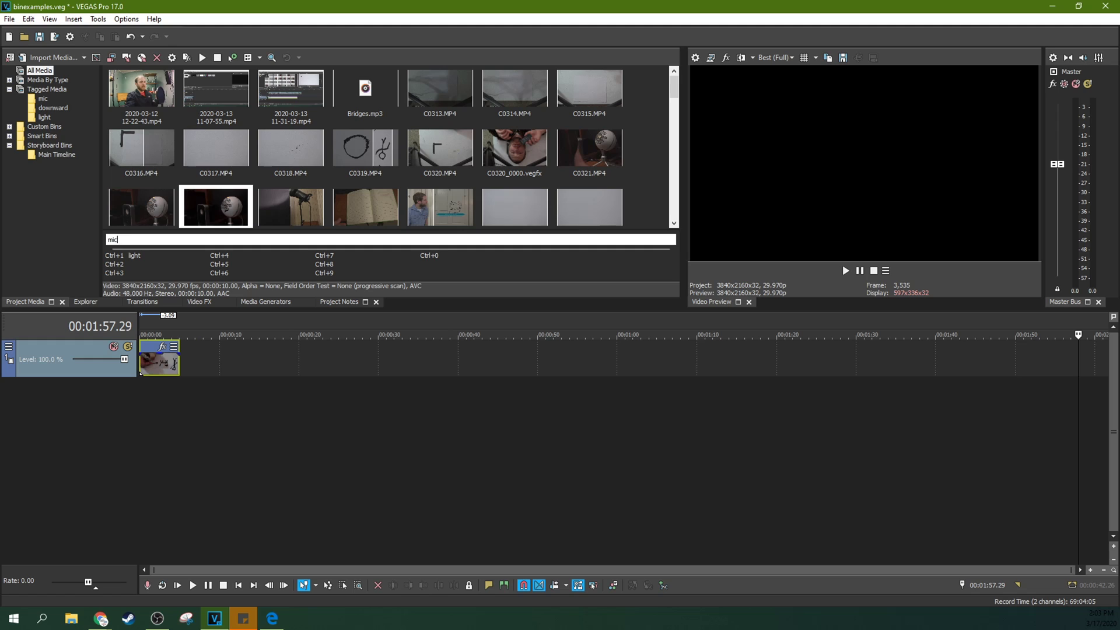
key(space)
text(broll)
key(space)
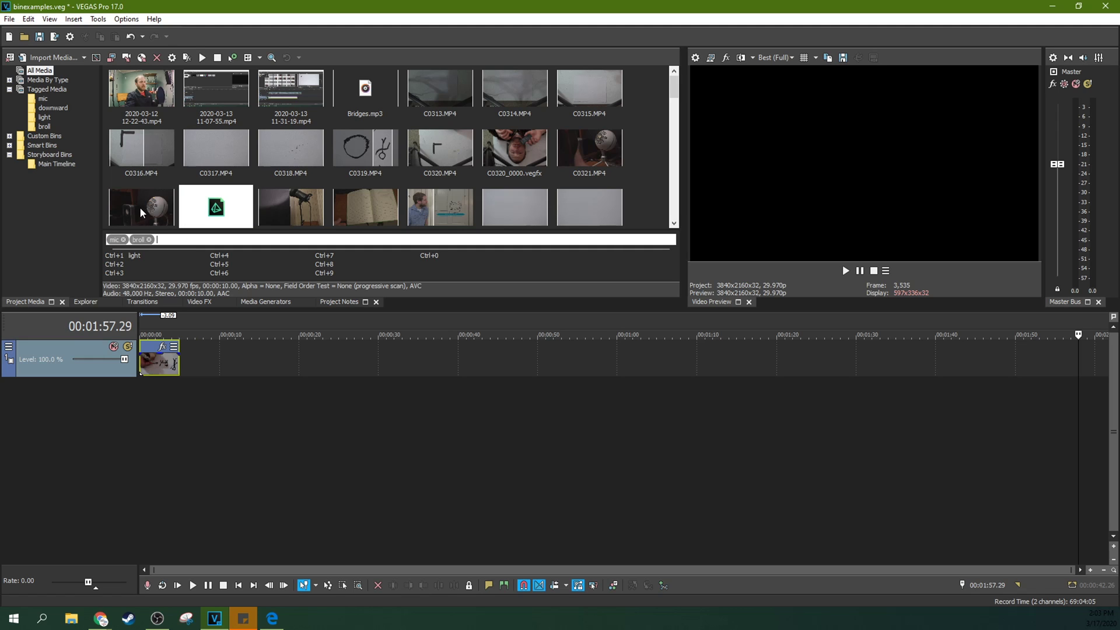
click(139, 207)
click(142, 240)
text(broll)
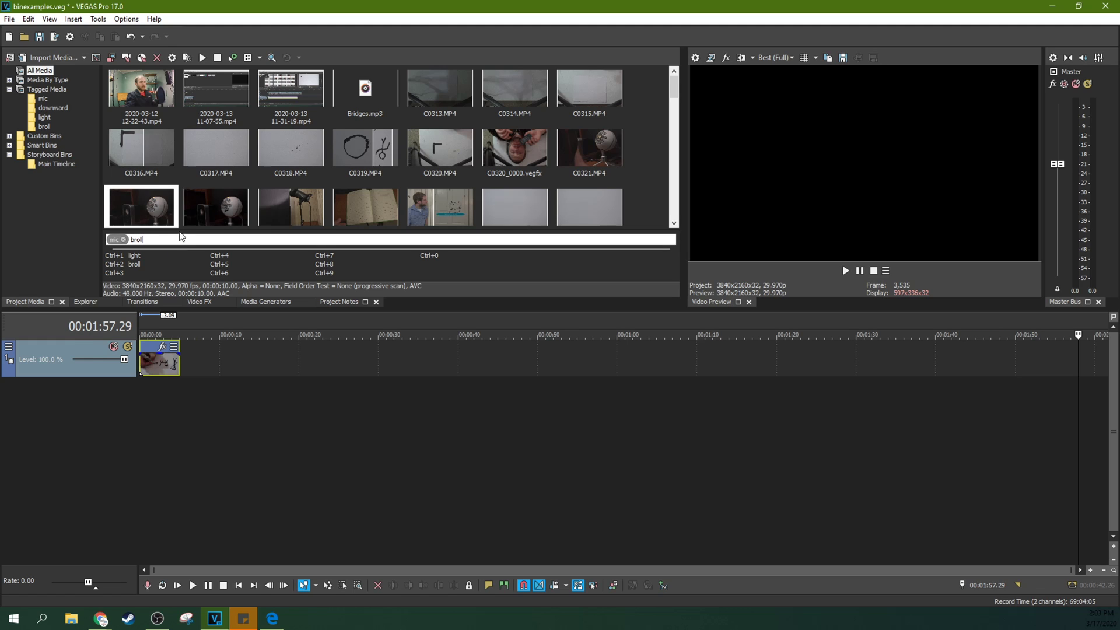
Apply the light and broll tags to C0321.MP4 with Ctrl+1 and Ctrl+2
click(214, 208)
click(579, 153)
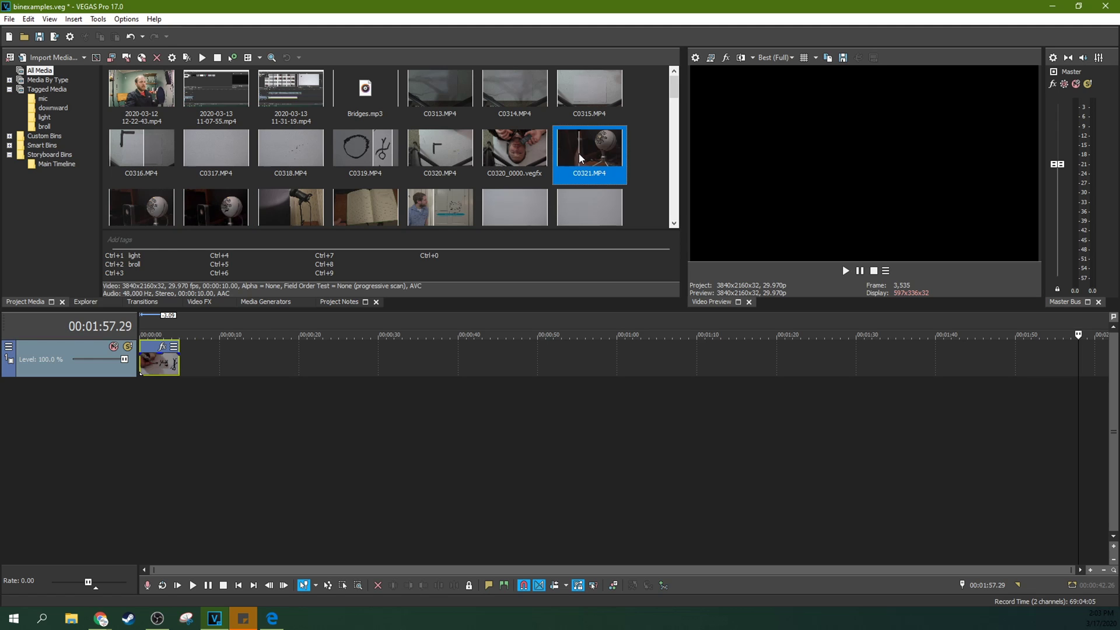
key(ctrl+1)
key(ctrl+2)
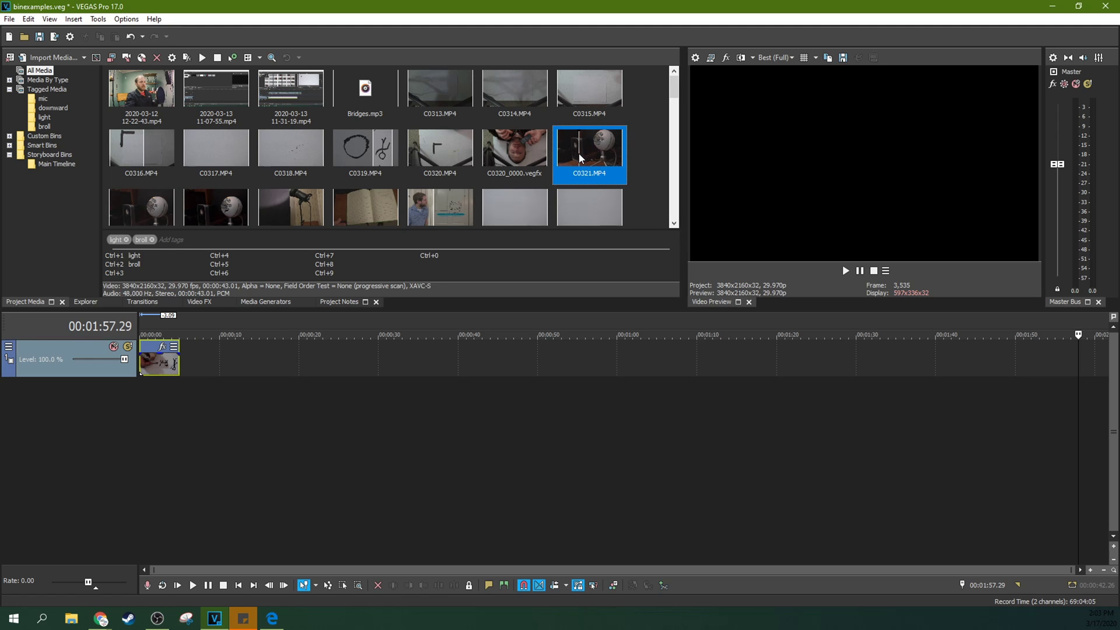
Remove the light tag from the book clip
click(388, 205)
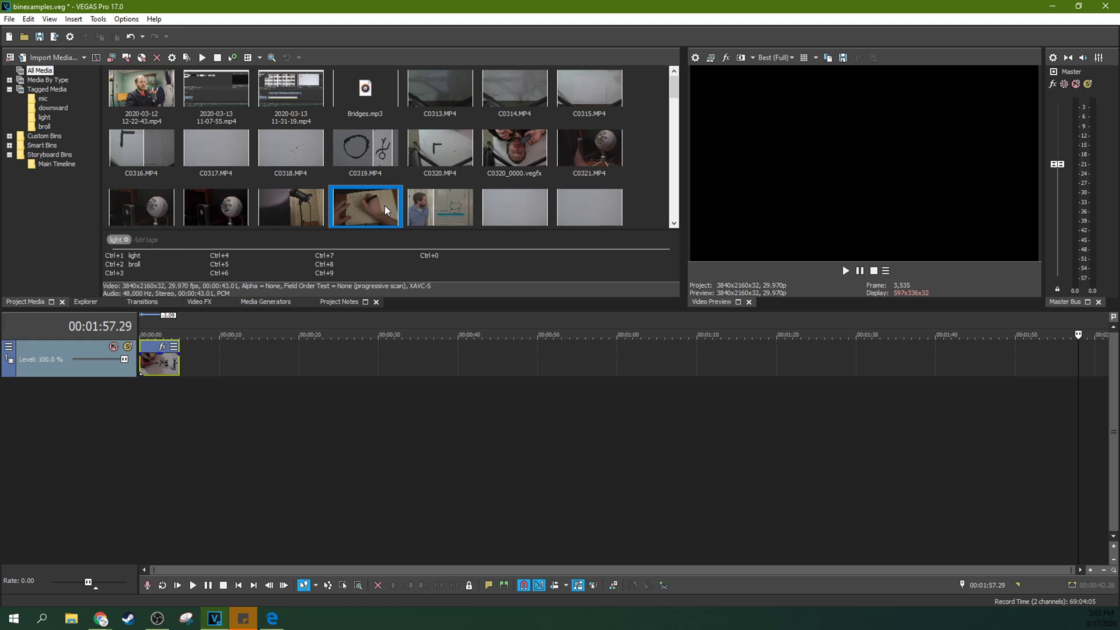
click(134, 240)
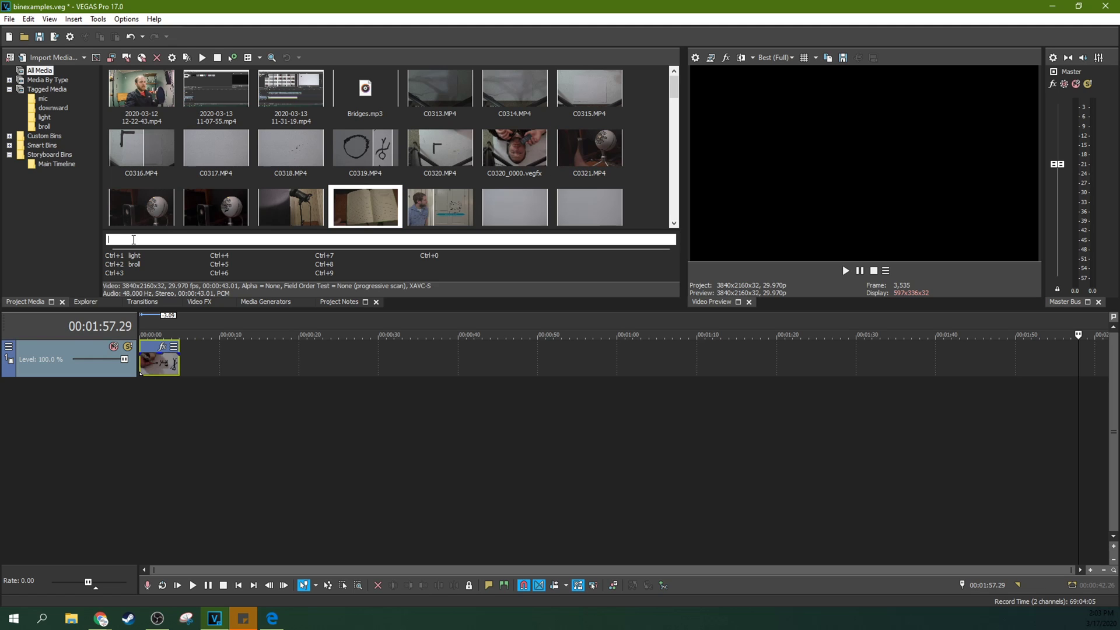
key(BackSpace)
click(145, 212)
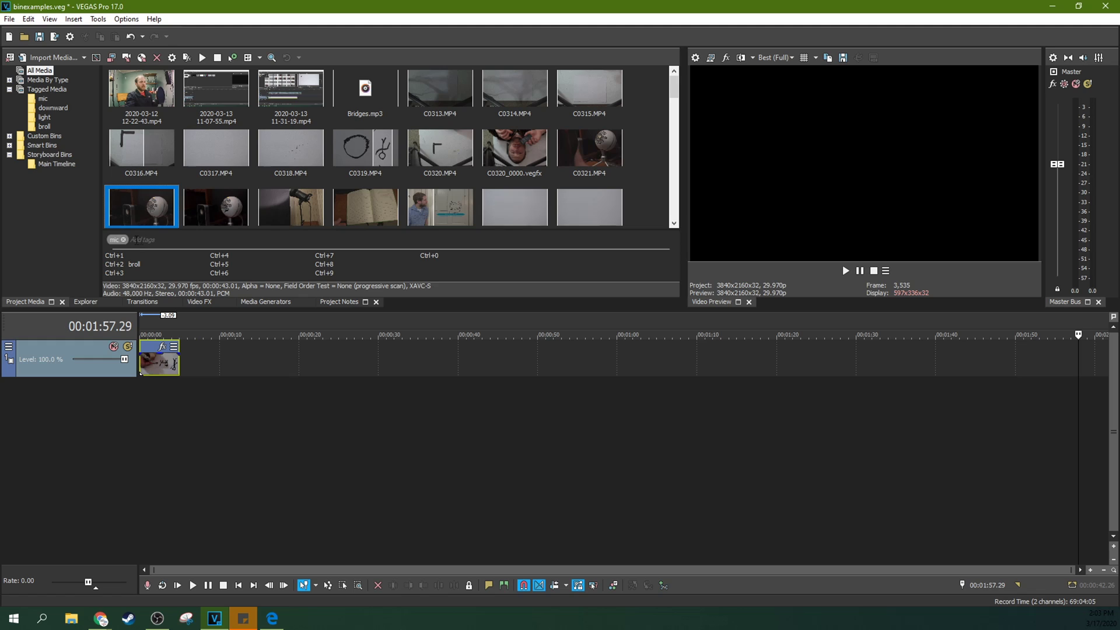
Try tagging the book clip with mic, then remove that tag again
click(356, 198)
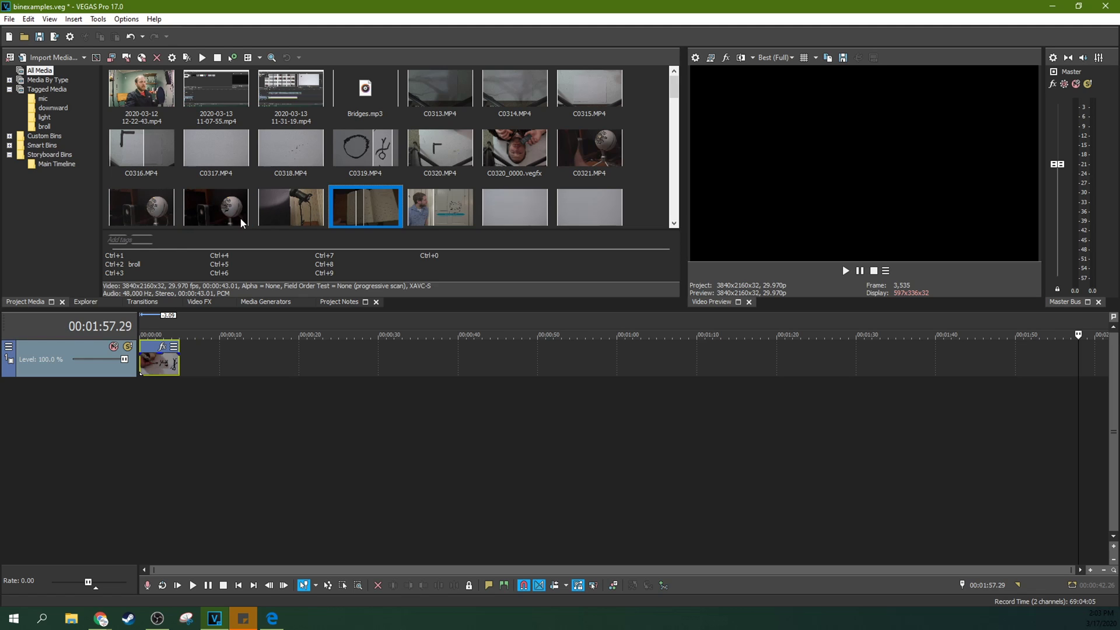
click(175, 239)
text(mic)
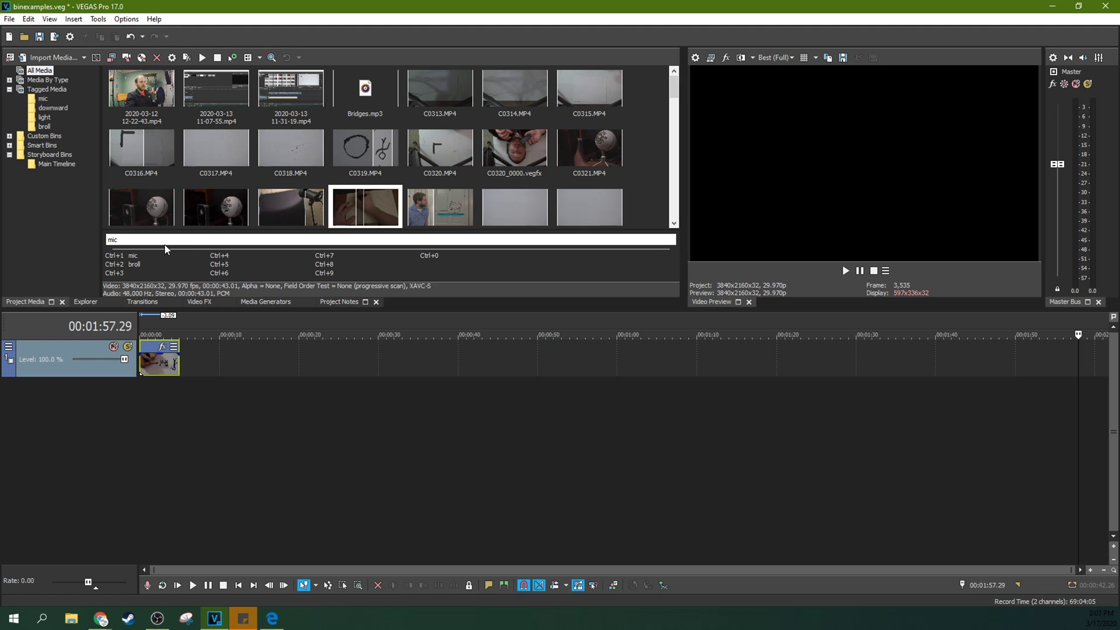
click(379, 202)
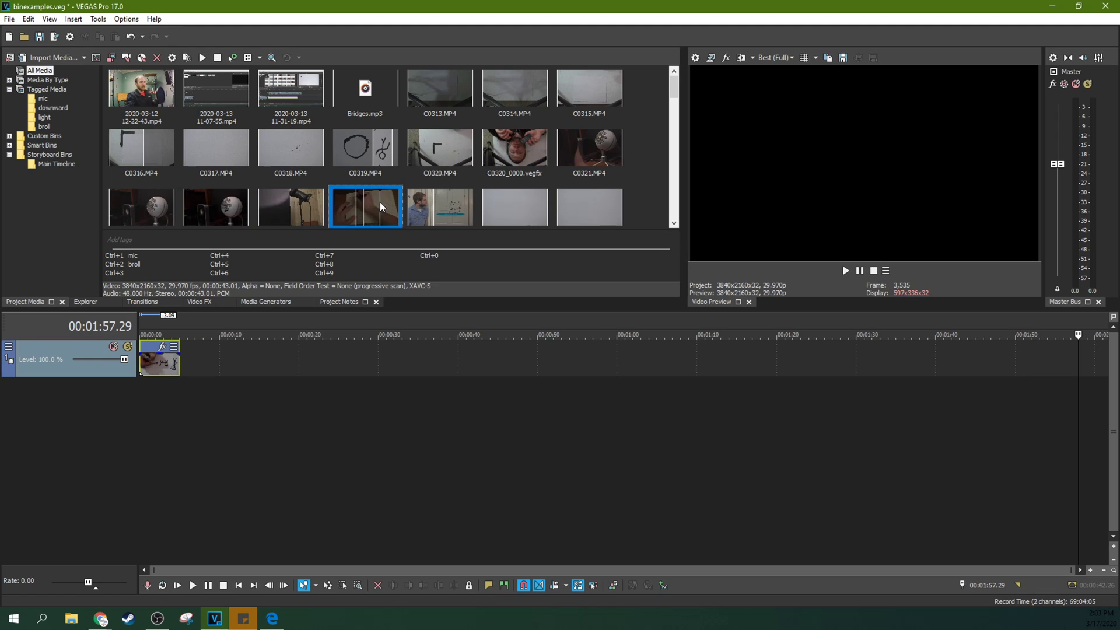
click(166, 238)
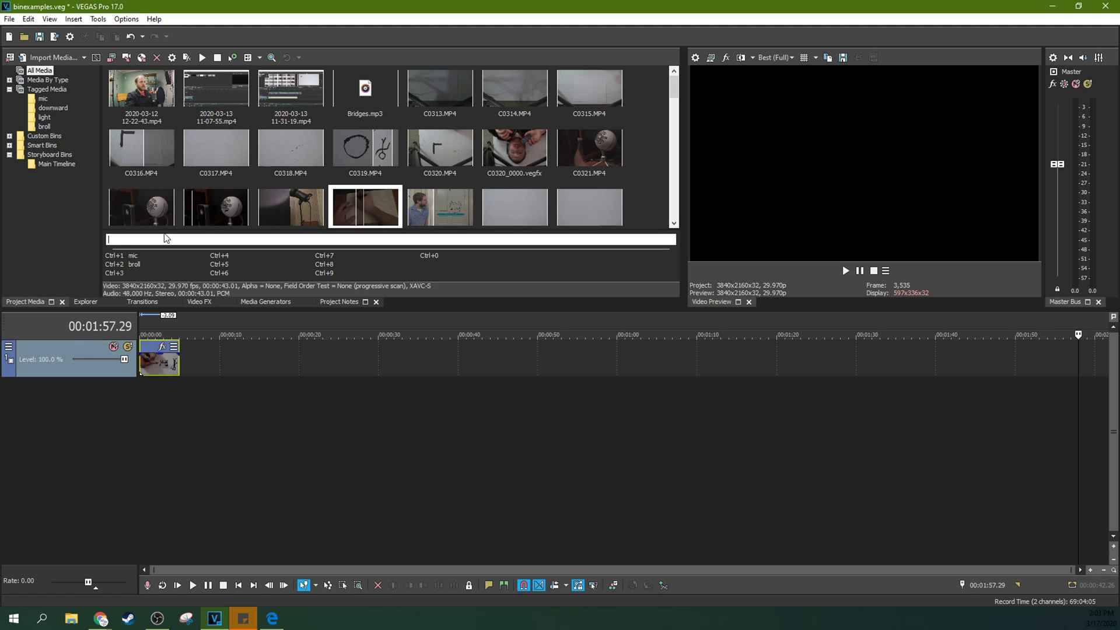
click(310, 212)
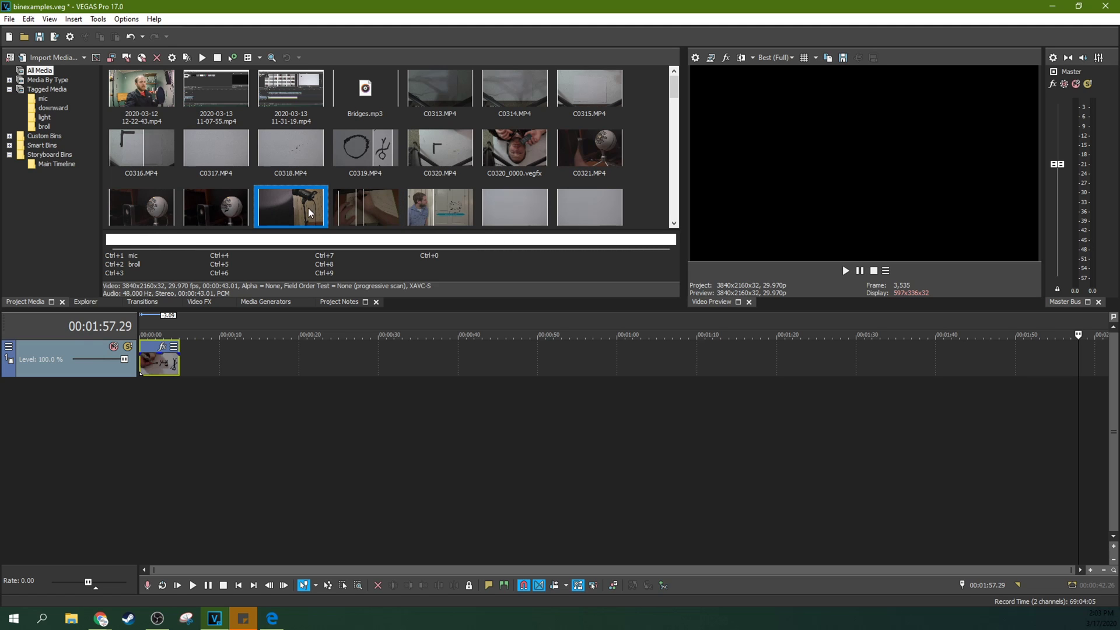
click(408, 212)
click(391, 215)
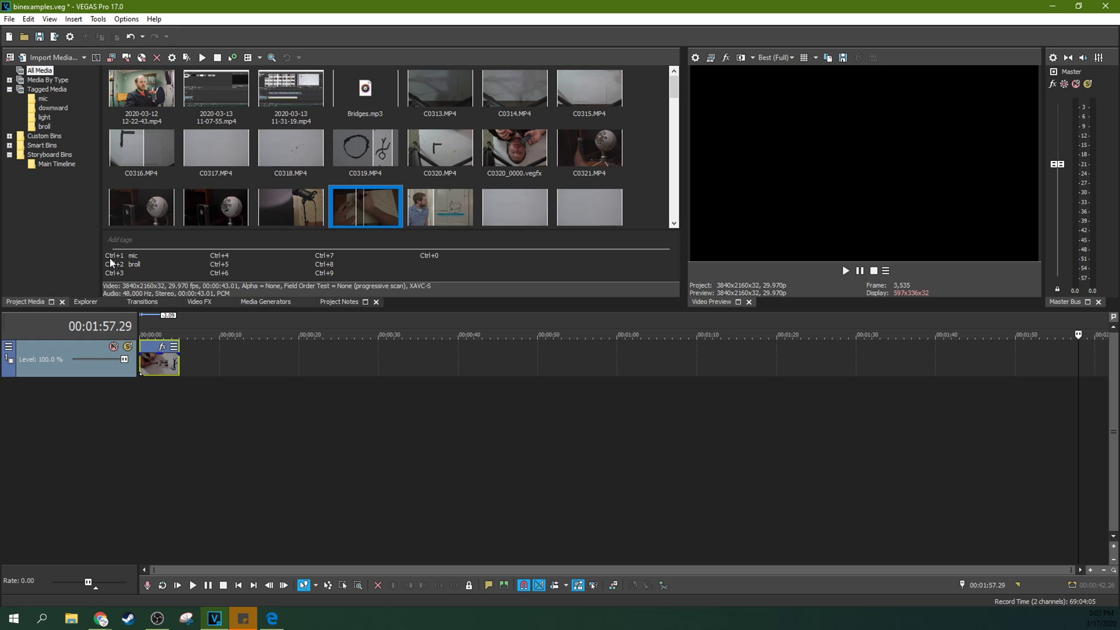
key(ctrl+1)
click(123, 239)
Add the broll tag to the lamp clip C0323.MP4 with Ctrl+2 and view the broll bin
click(294, 206)
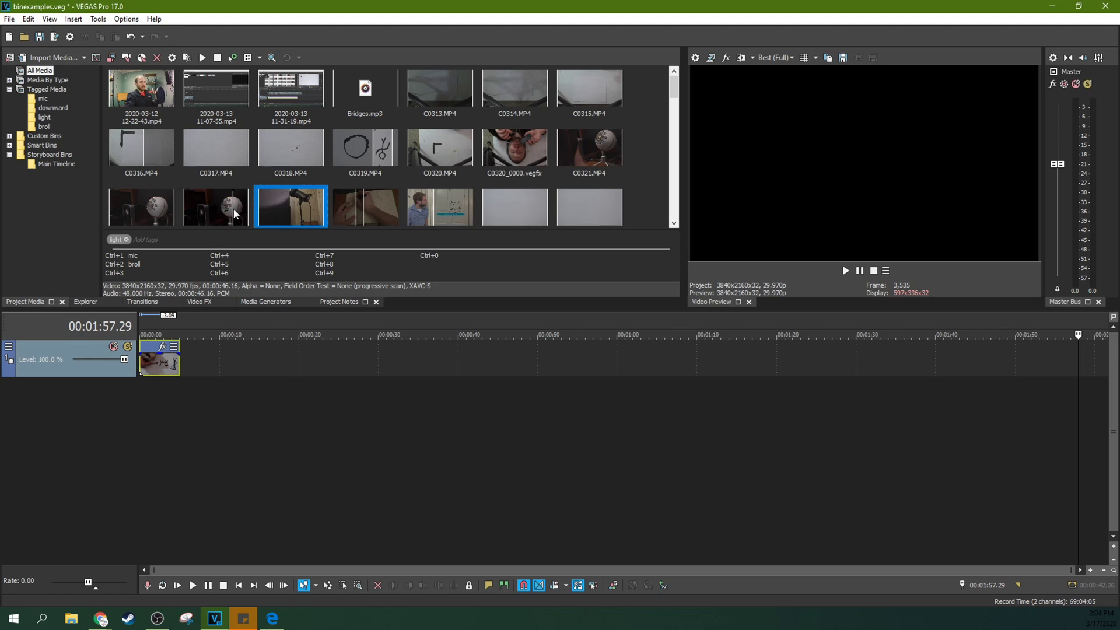
click(206, 239)
key(ctrl+2)
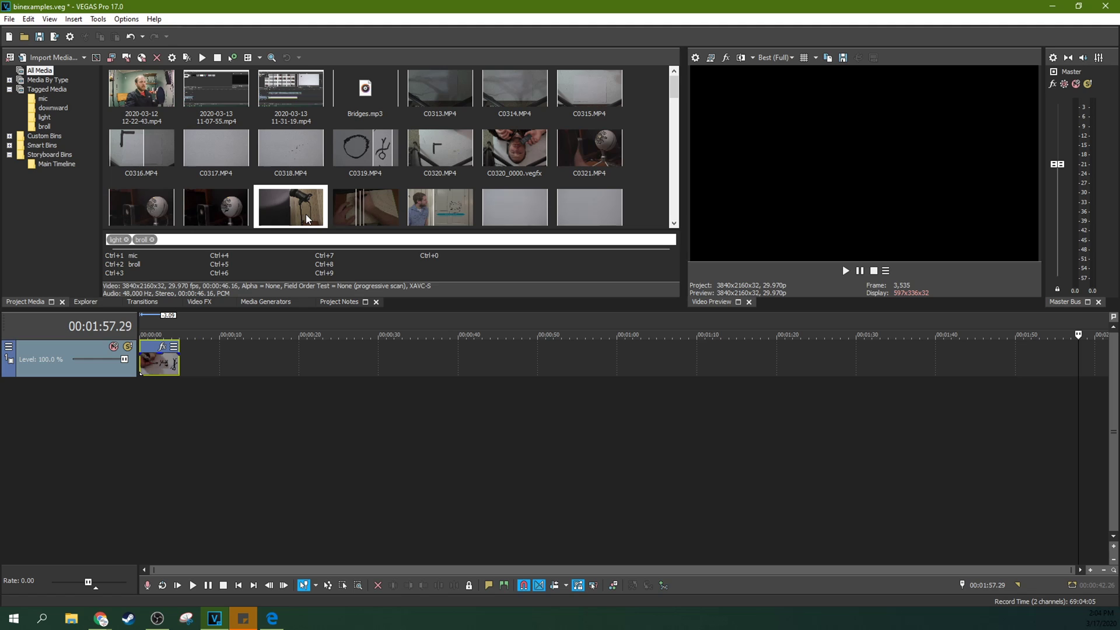
click(45, 126)
Check the downward and broll bins, then open Main Timeline and select its DSC00823.JPG timeline clip
click(50, 110)
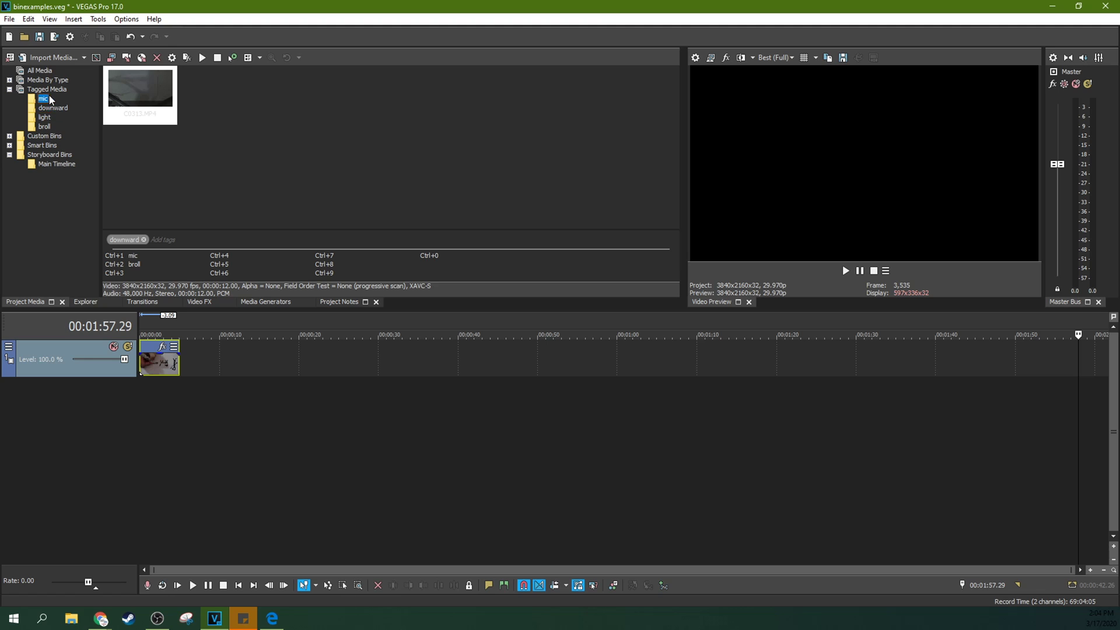
click(45, 126)
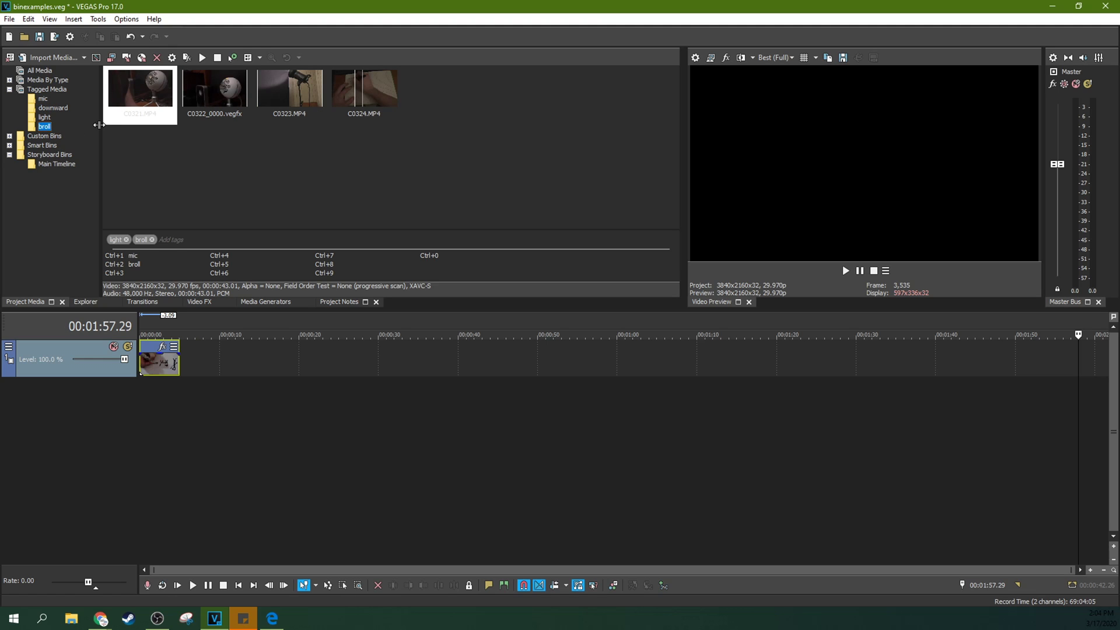
click(63, 163)
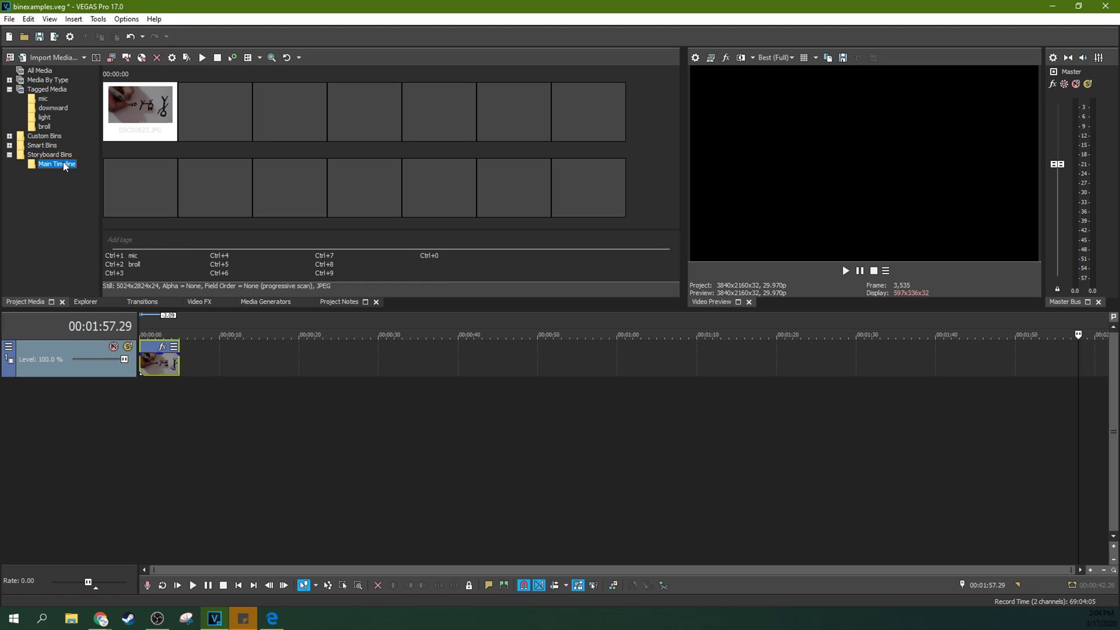
click(164, 362)
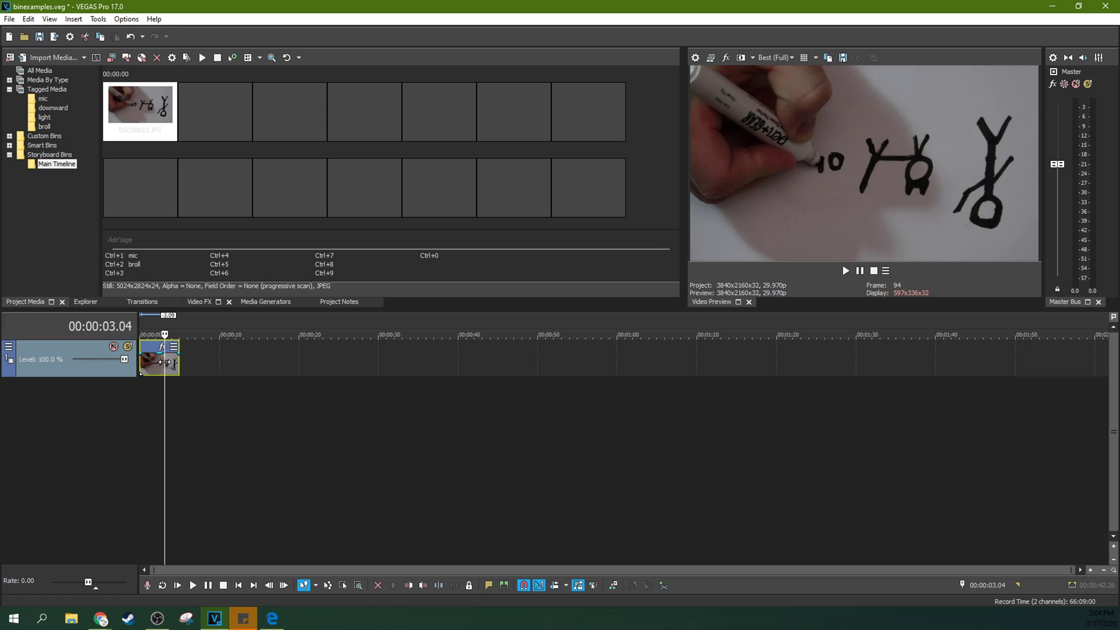
Delete DSC00823.JPG from the timeline, dismiss Import Media, and check the Main Timeline and downward bins
key(Delete)
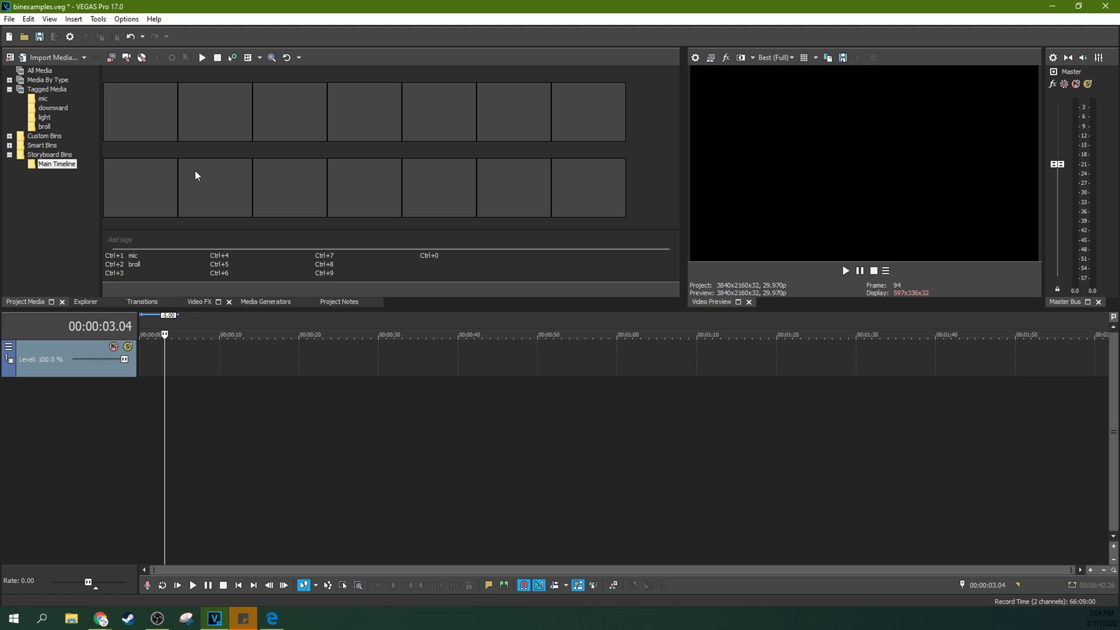
click(43, 58)
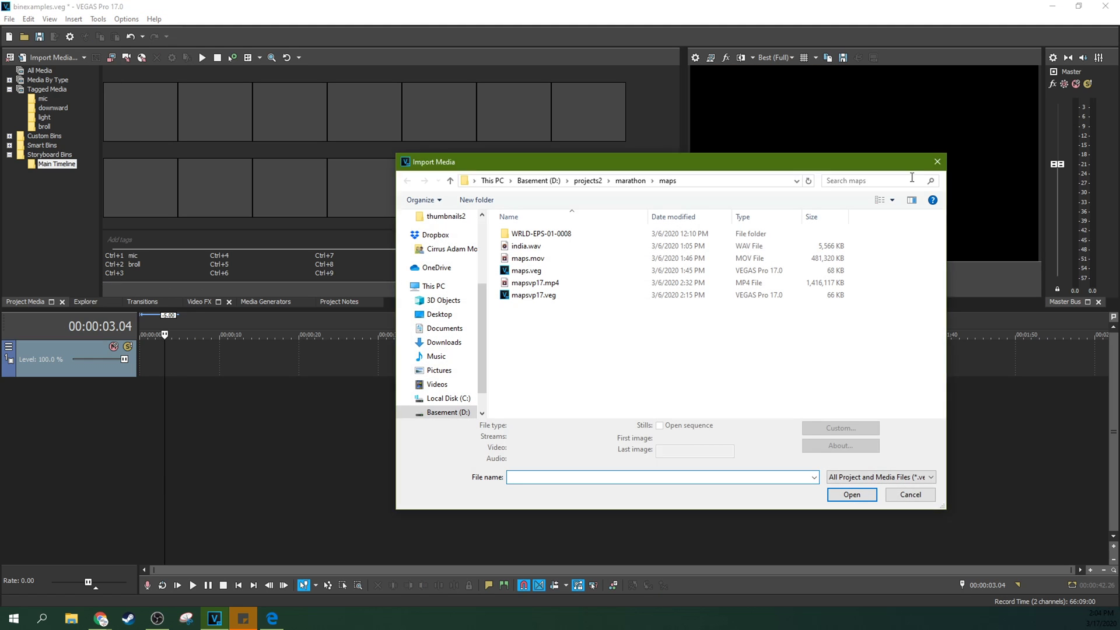
click(936, 162)
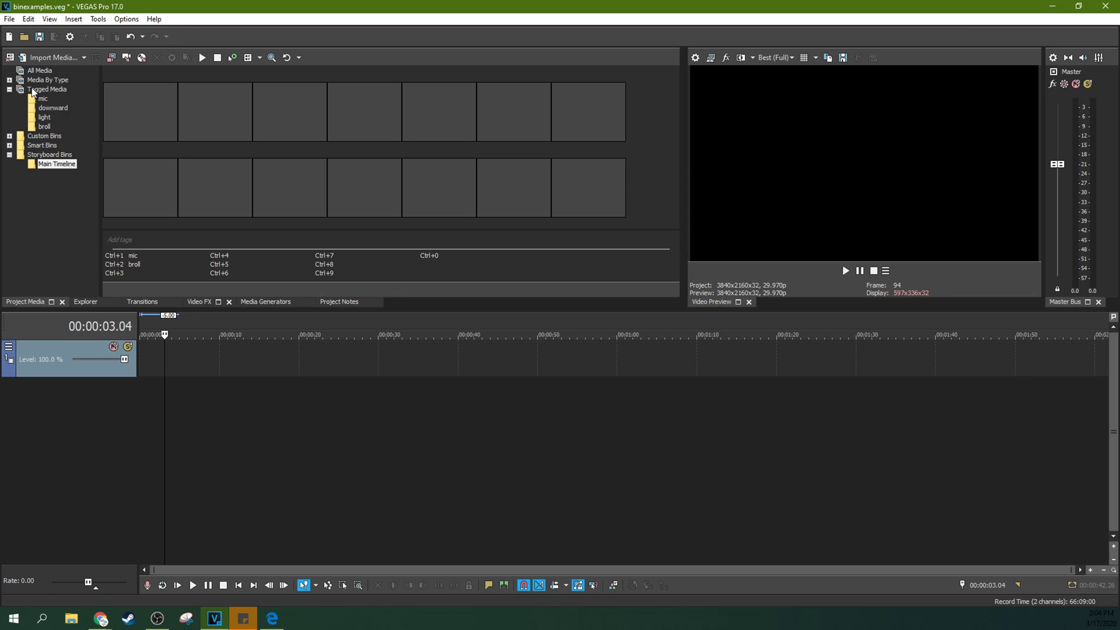
click(70, 211)
click(54, 109)
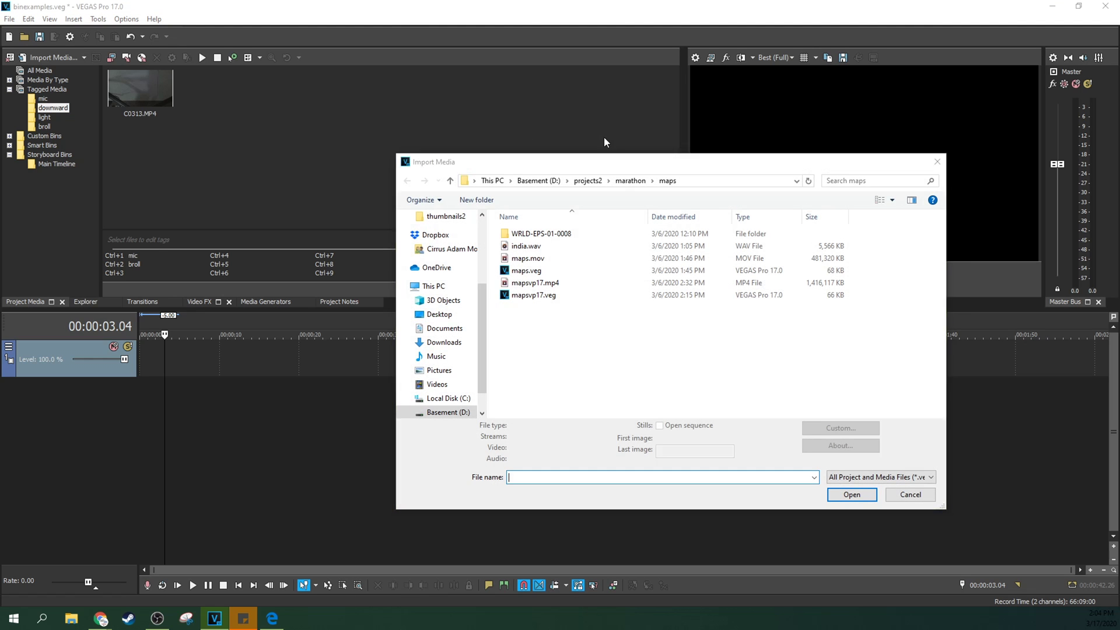
click(941, 159)
Tag C0320_0000.vegfx with a new 'main' tag
click(17, 70)
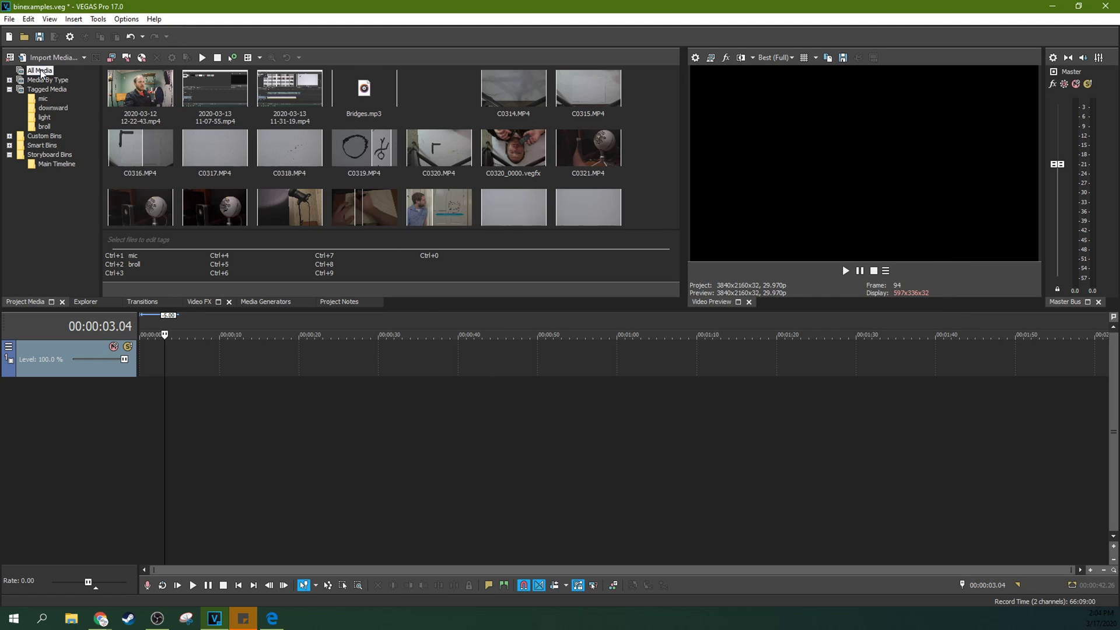
click(534, 156)
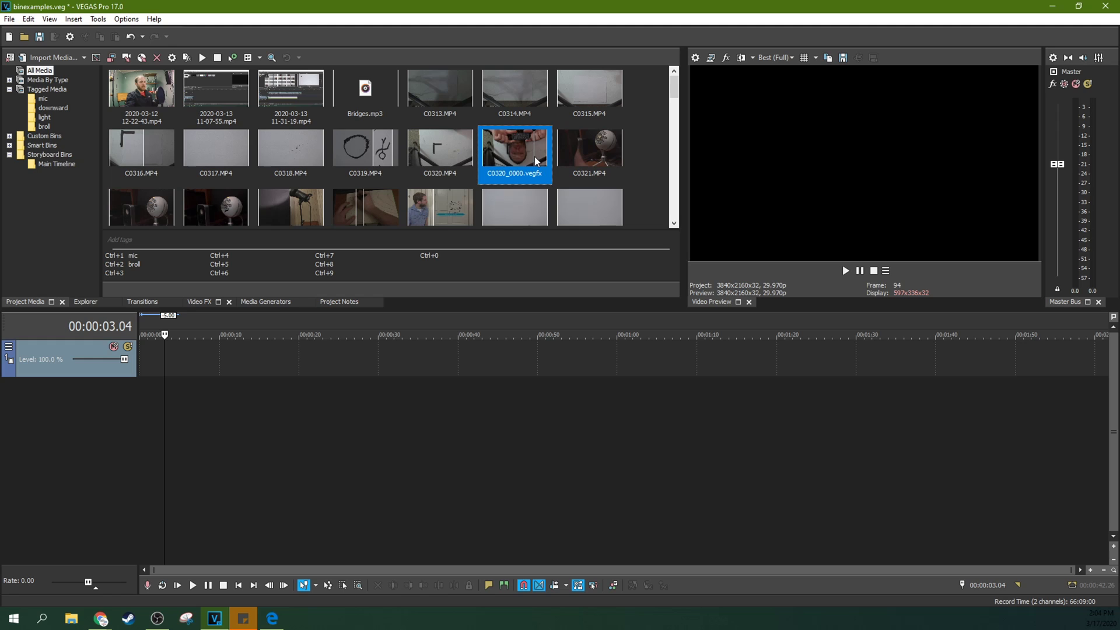
click(205, 239)
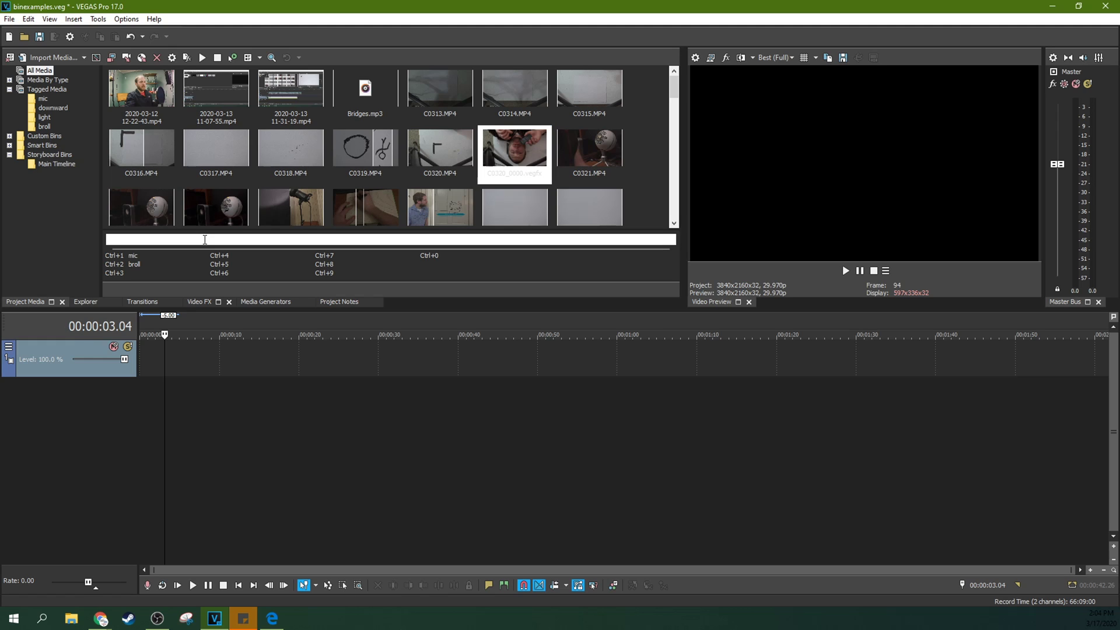
text(main)
key(Return)
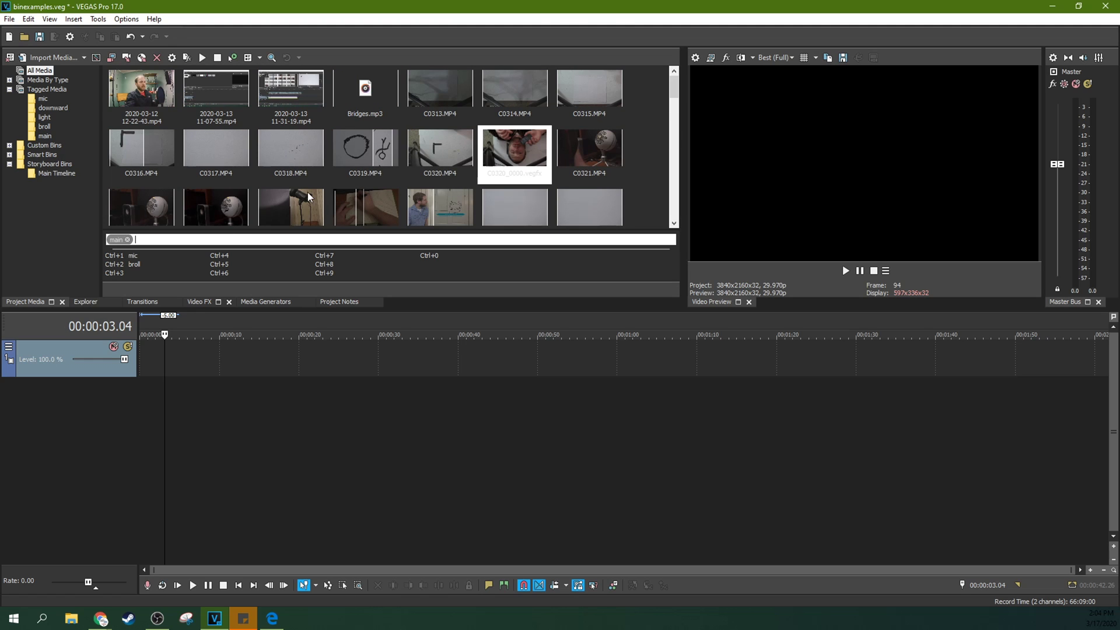
Tag the Tech Dive intro clip with a new 'intro' tag
click(451, 208)
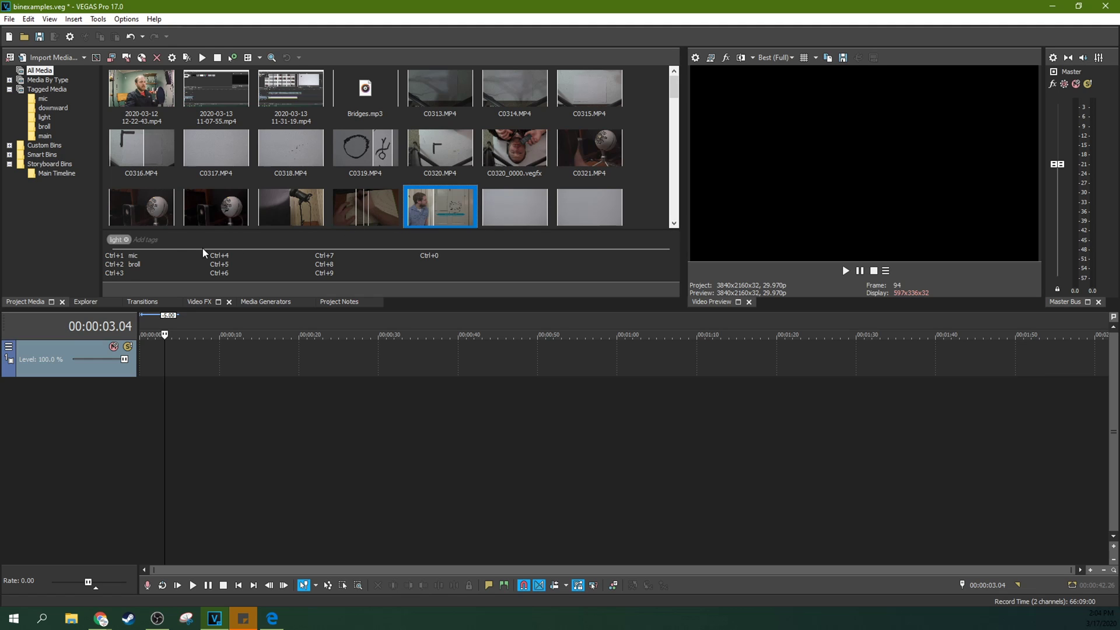
click(127, 239)
text(i)
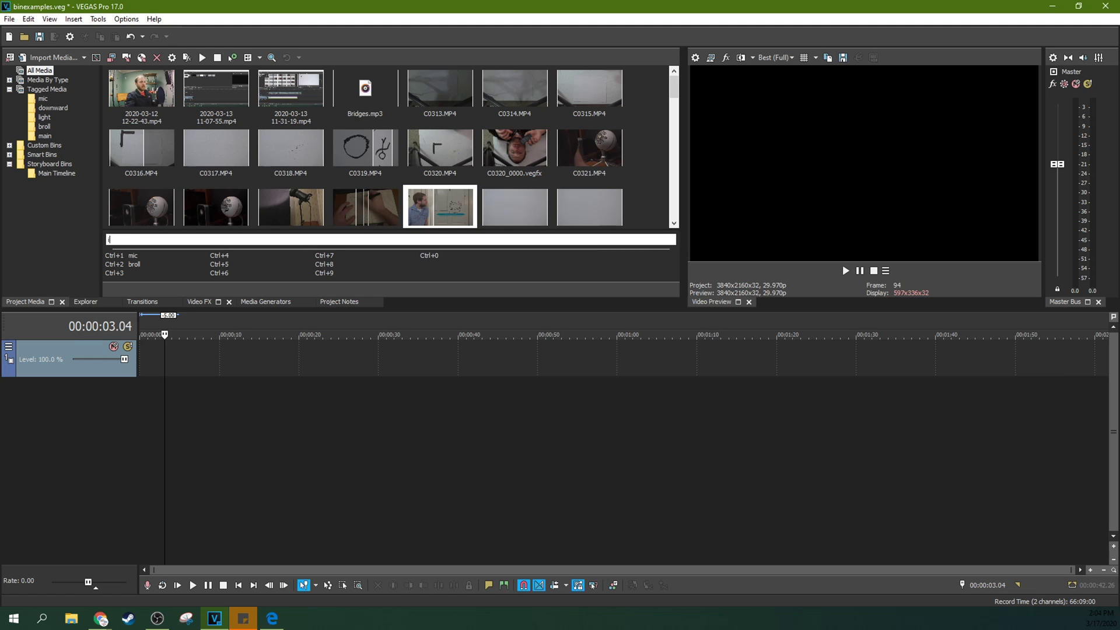
text(ntro)
key(Return)
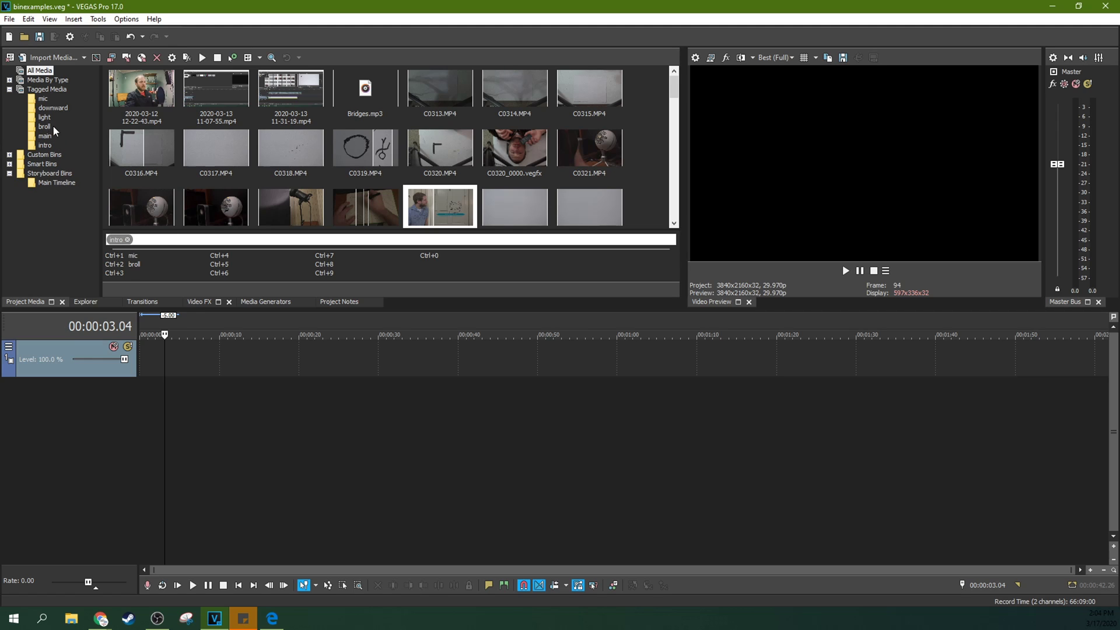
Add the intro clip to the Main Timeline storyboard and also tag C0320_0000.vegfx as intro
click(44, 144)
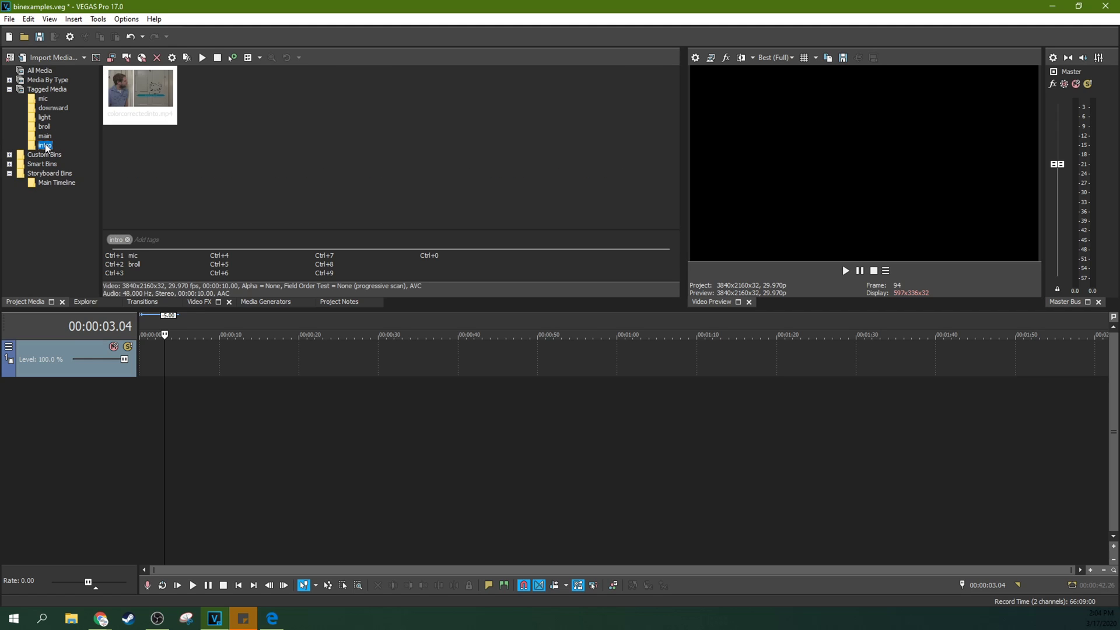
drag(140, 92, 58, 183)
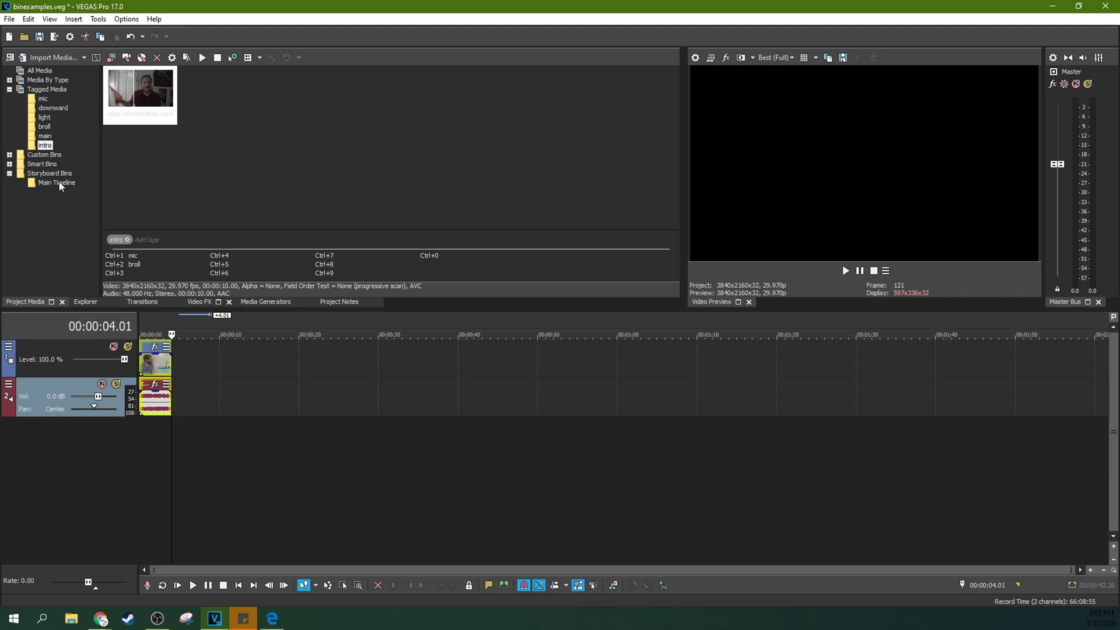
click(45, 136)
drag(140, 91, 46, 146)
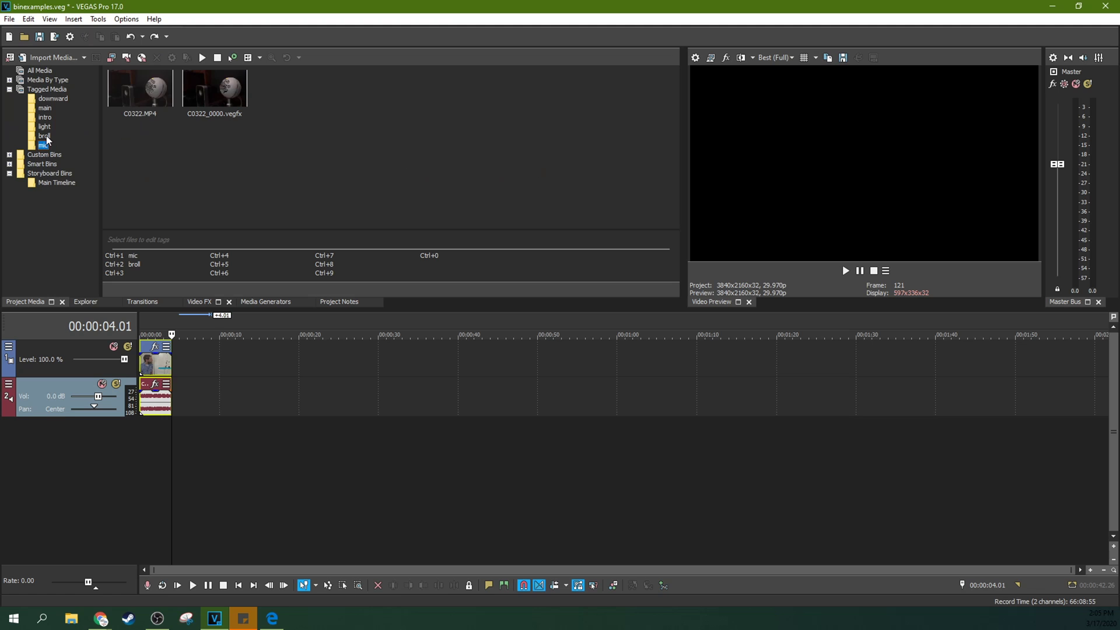
Add C0320_0000.vegfx from the main tag bin to the Main Timeline storyboard
click(46, 137)
click(51, 70)
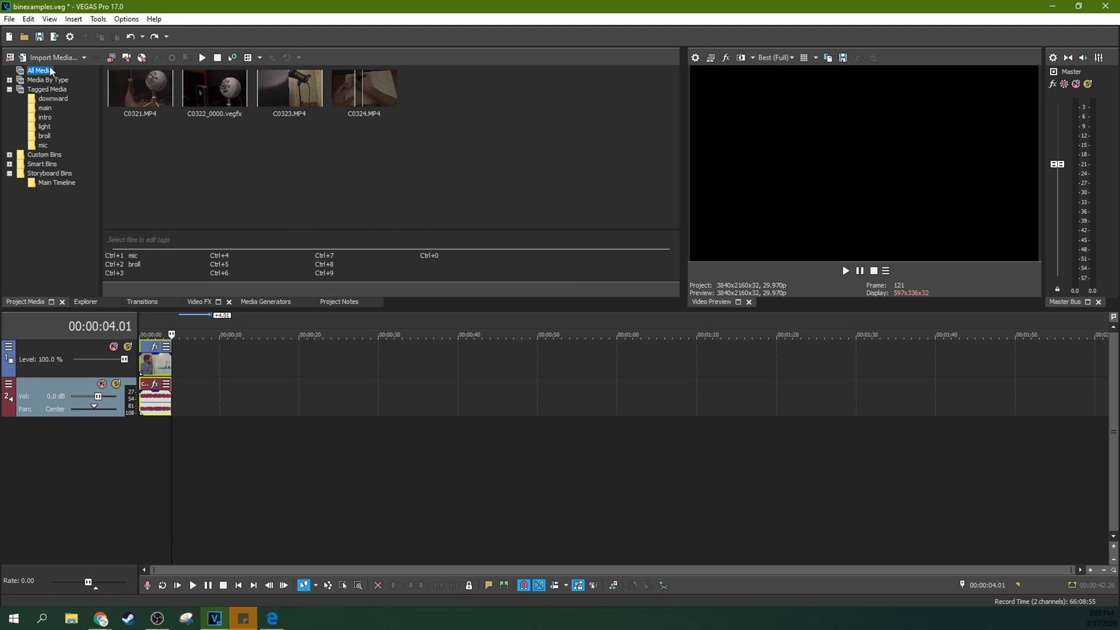
click(46, 109)
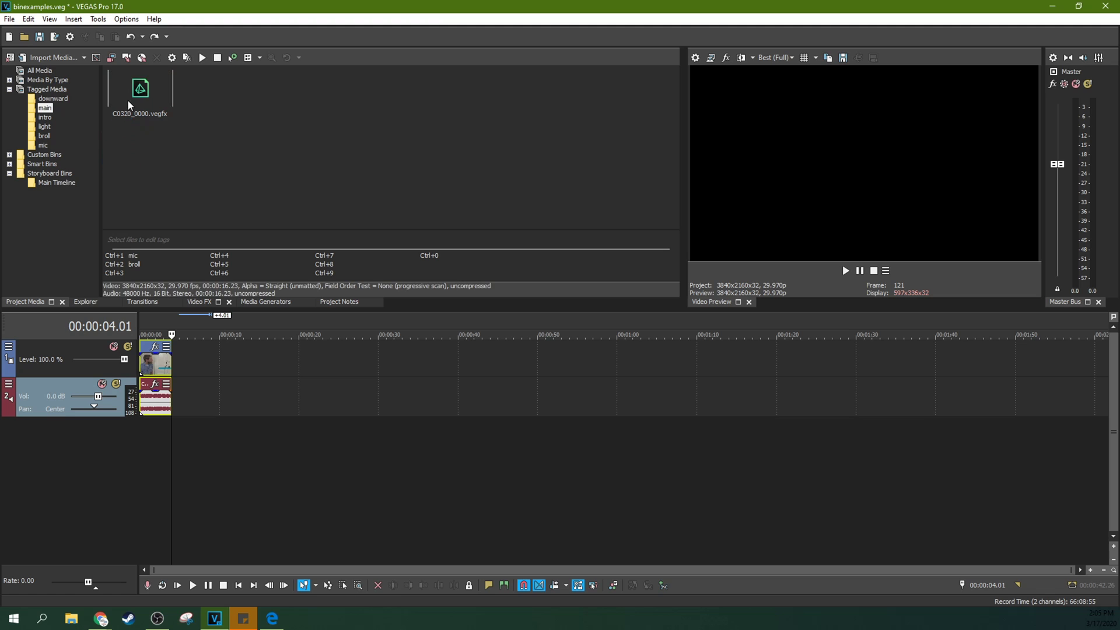
click(131, 111)
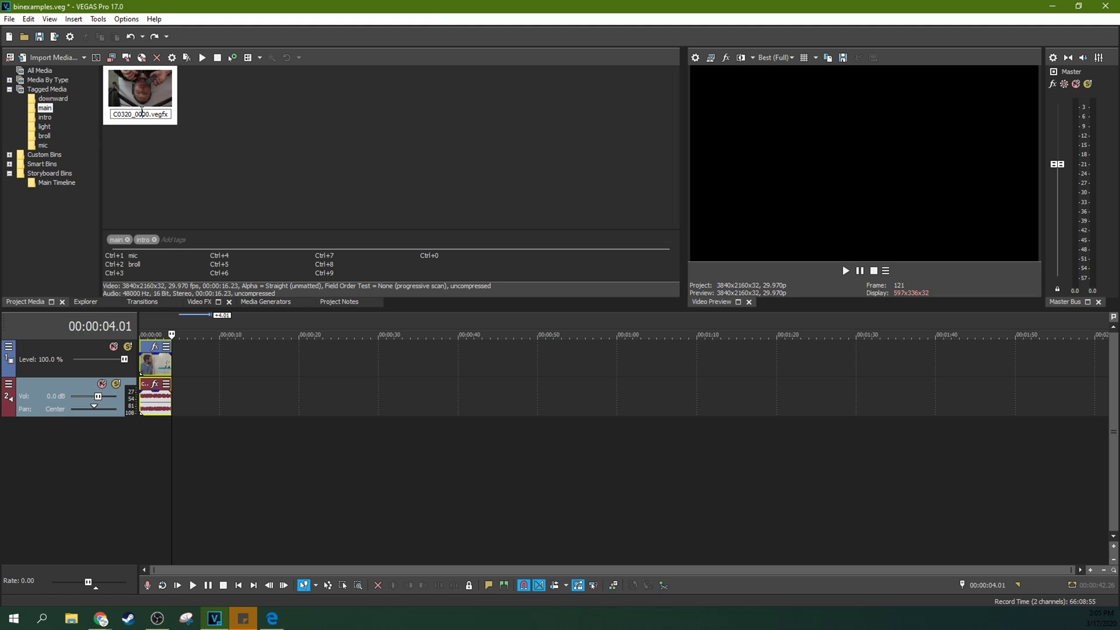
click(153, 138)
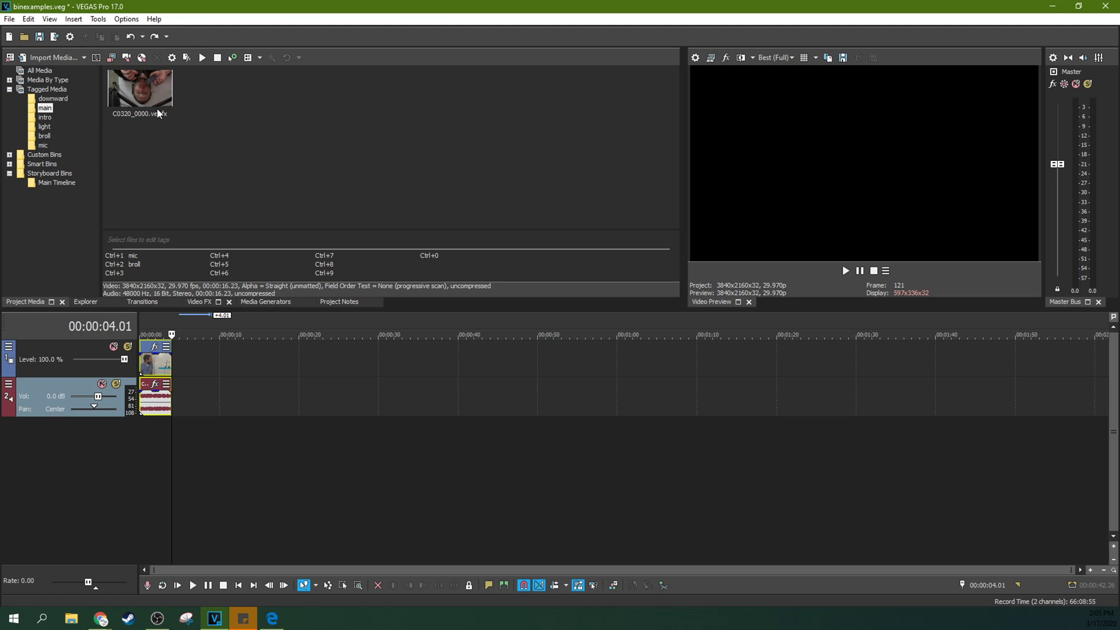
drag(157, 108, 55, 182)
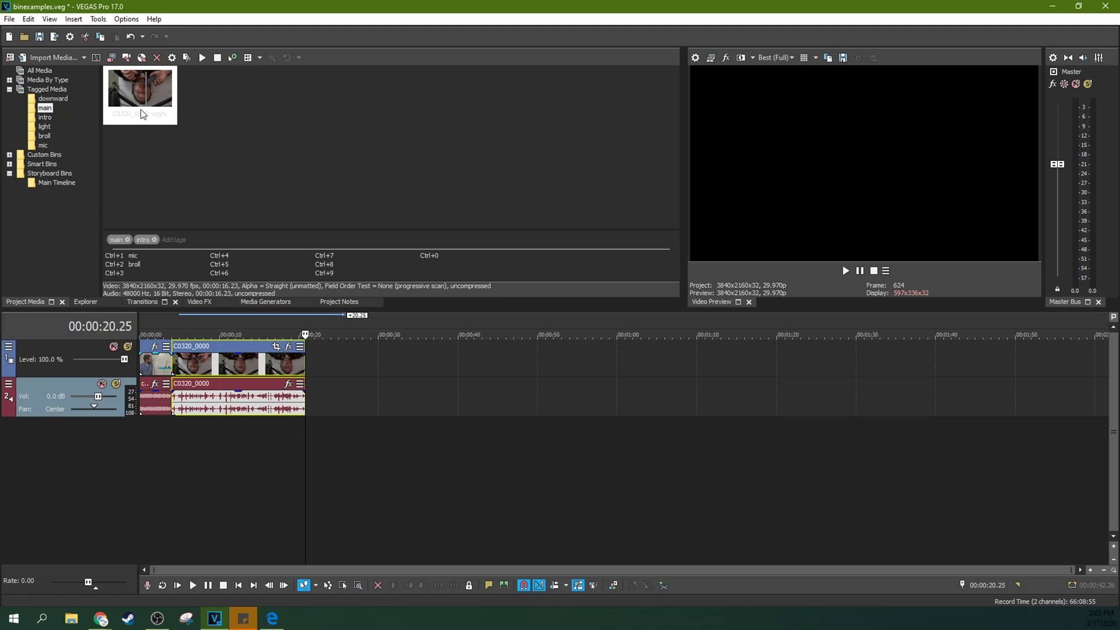
Open the Main Timeline bin showing colorcorrectedintro.mp4 followed by C0320_0000.vegfx
click(54, 182)
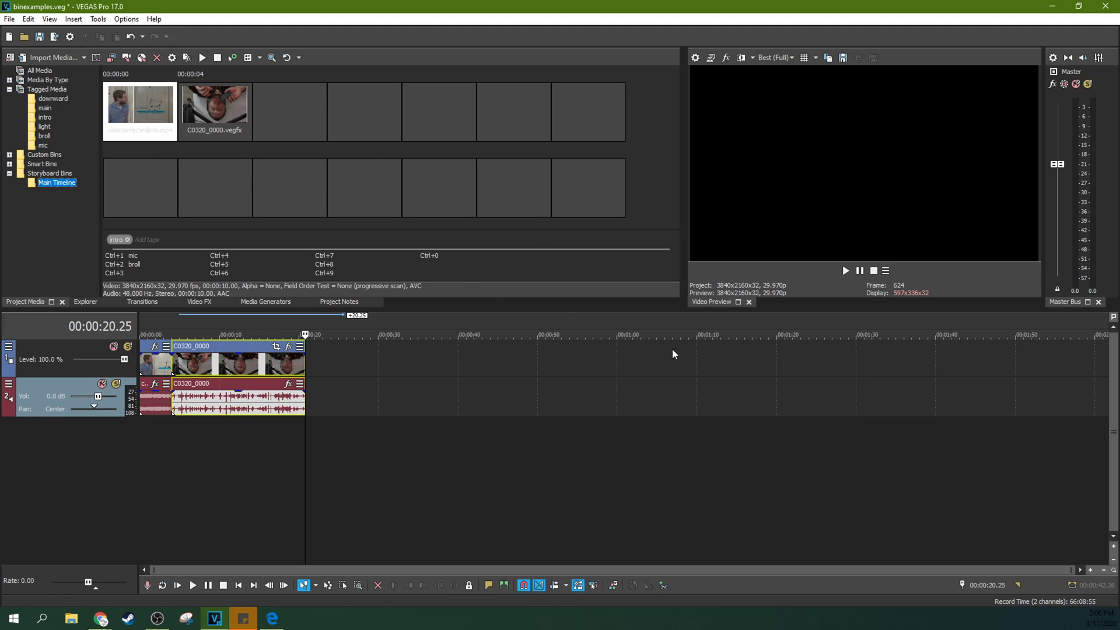
Shorten C0320_0000.vegfx in the storyboard and move its timeline event to start after the intro
click(211, 105)
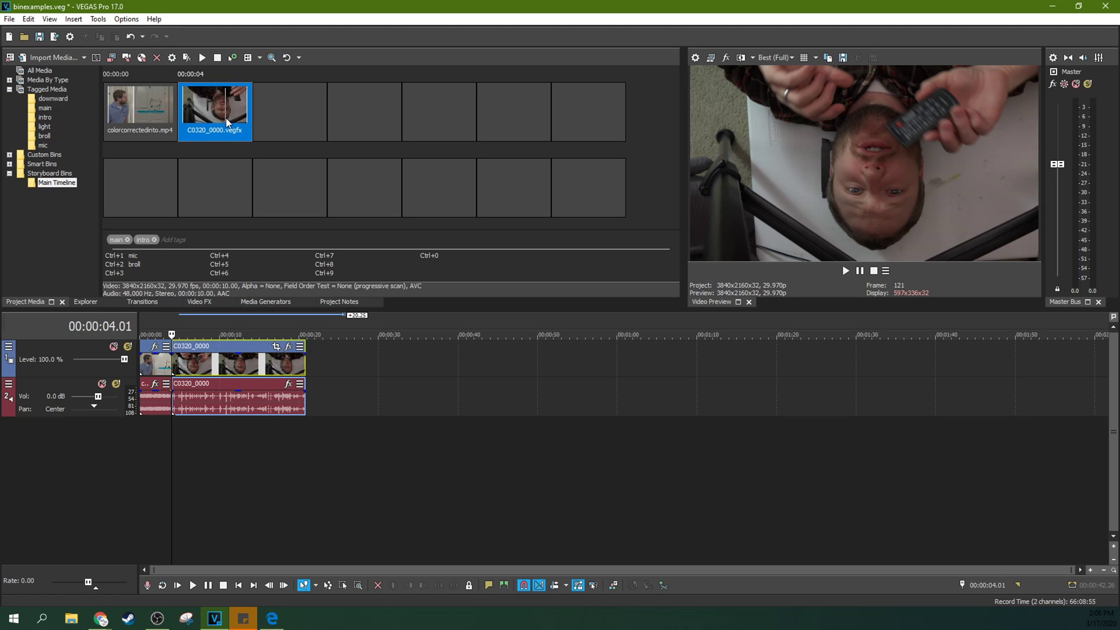
mouse_move(225, 118)
mouse_down()
mouse_move(129, 115)
mouse_move(207, 121)
mouse_move(224, 100)
mouse_up()
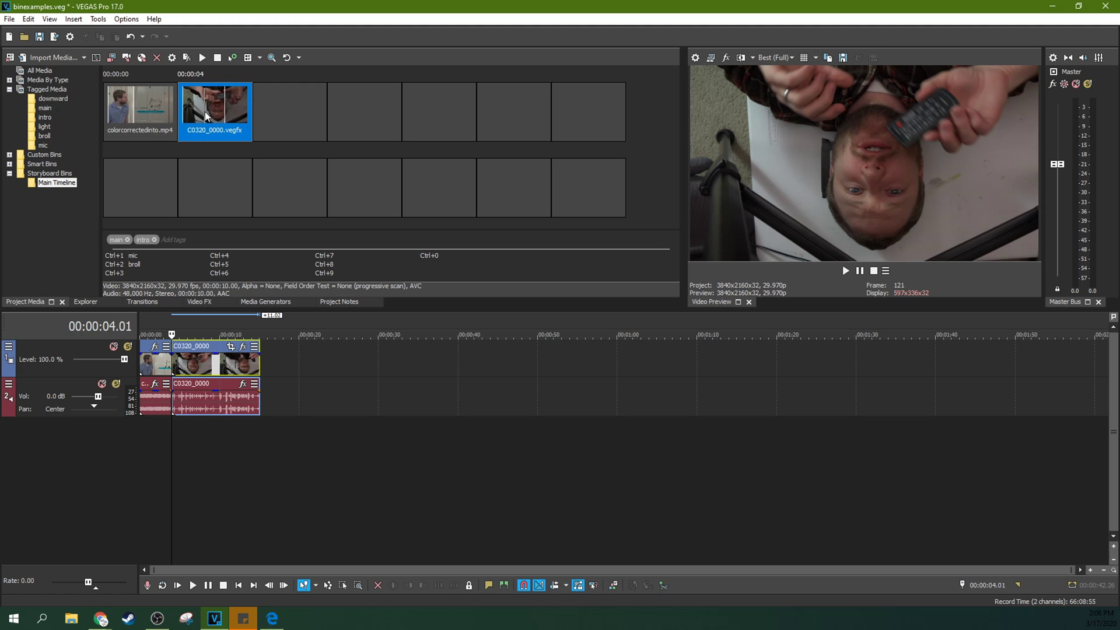
click(173, 114)
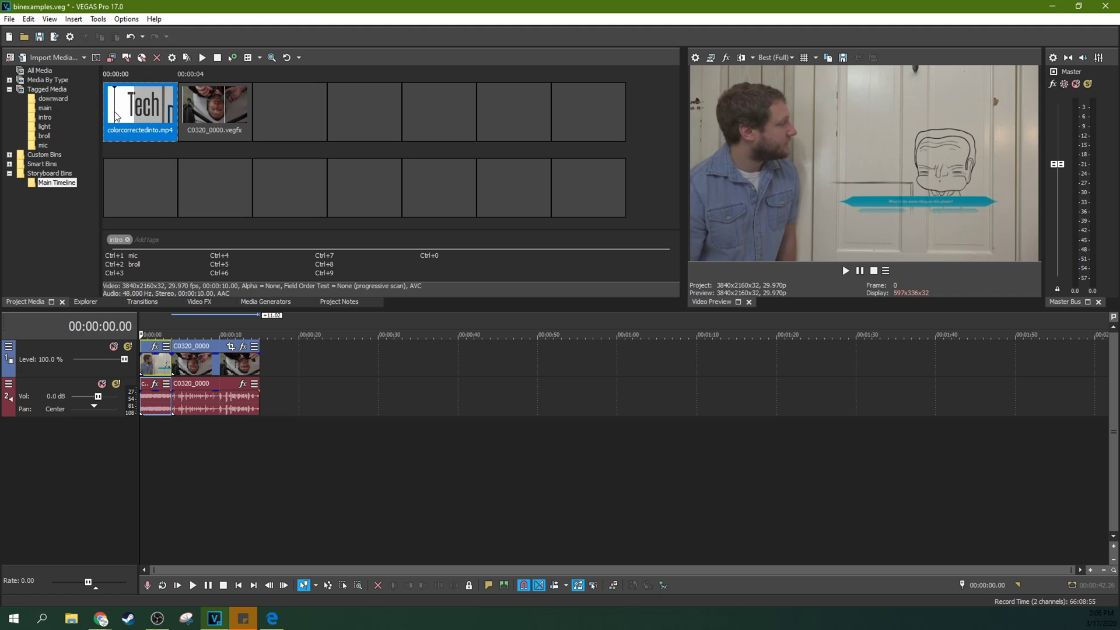
drag(115, 115, 243, 385)
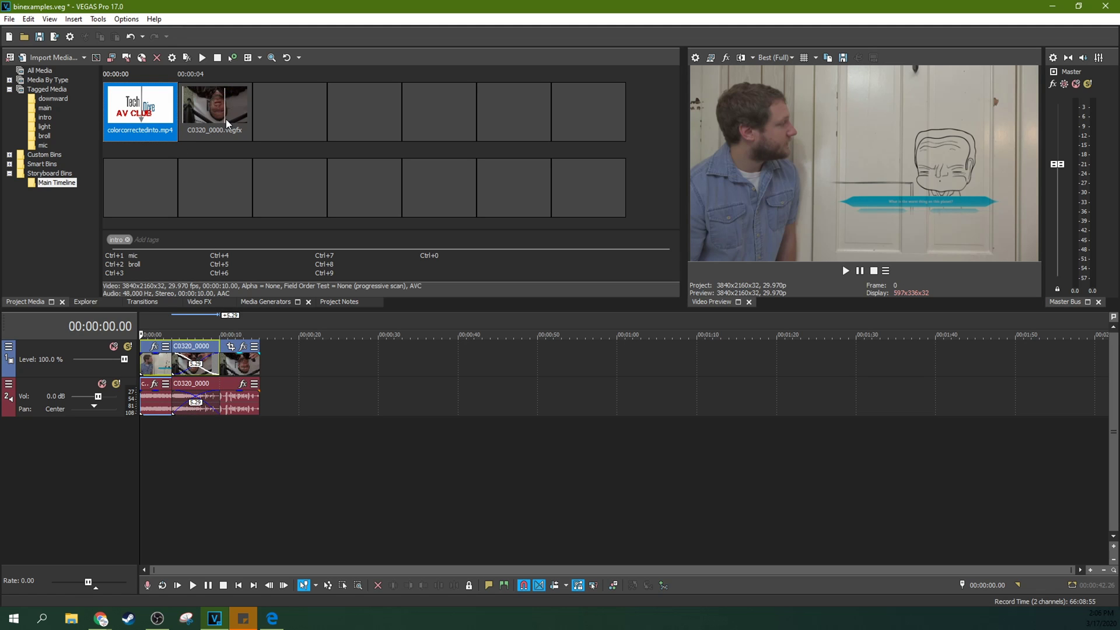
click(226, 119)
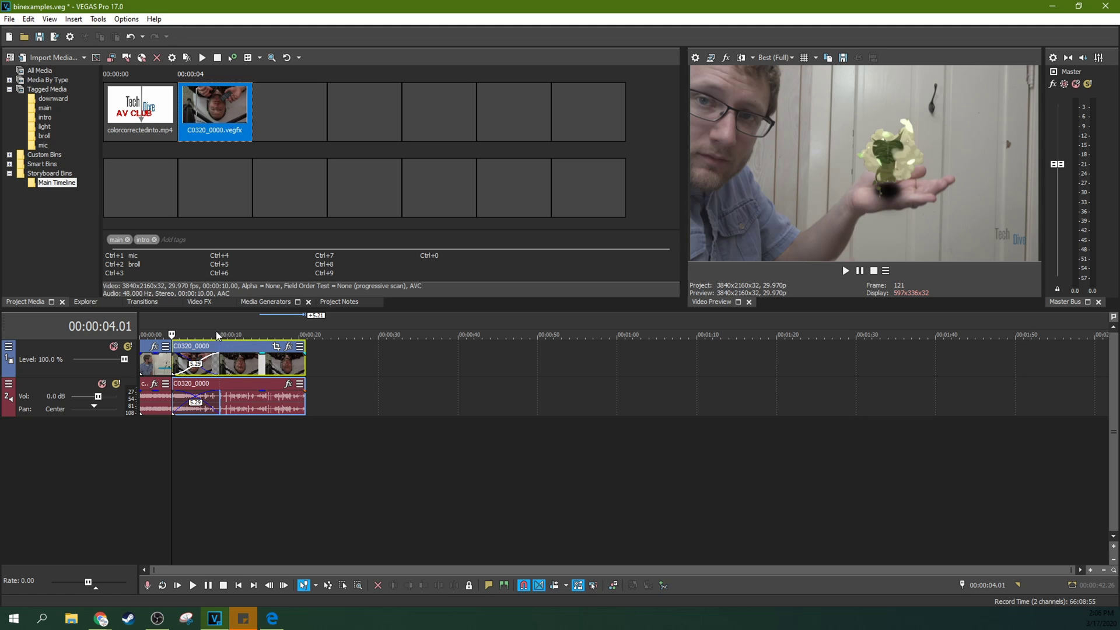
drag(254, 365, 304, 372)
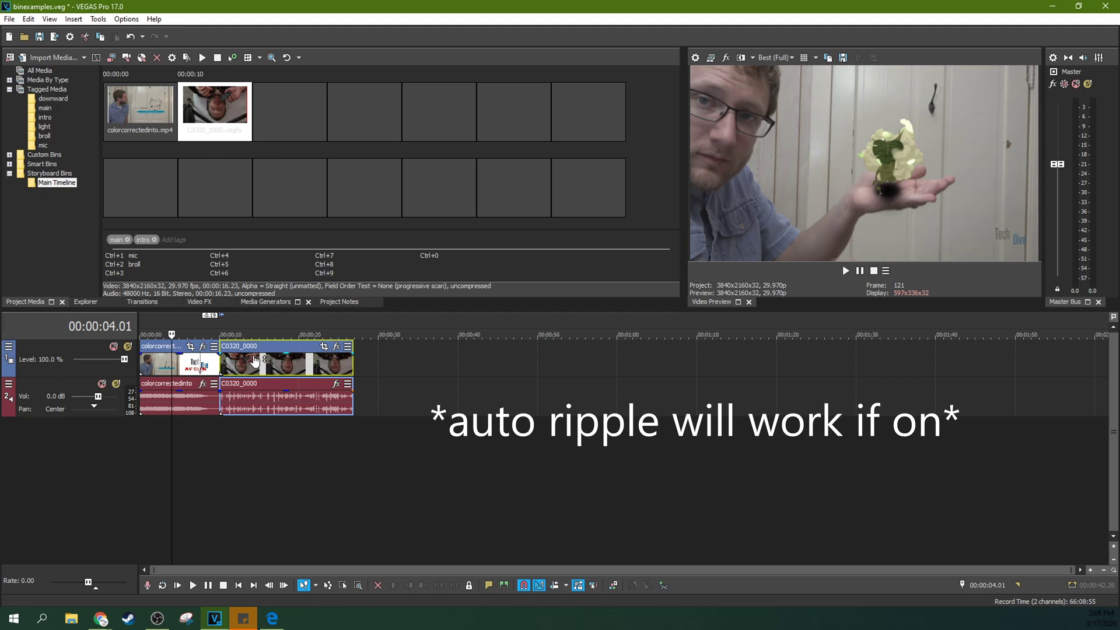
Trim the start off C0320_0000.vegfx, then undo moving its event against the intro
click(243, 111)
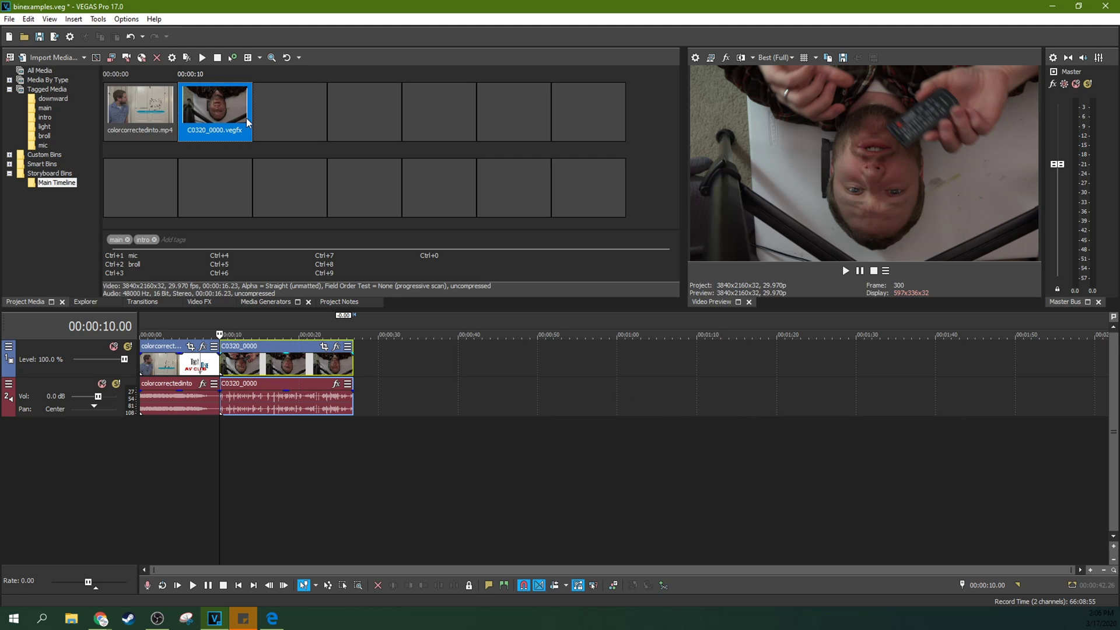
drag(183, 120, 203, 117)
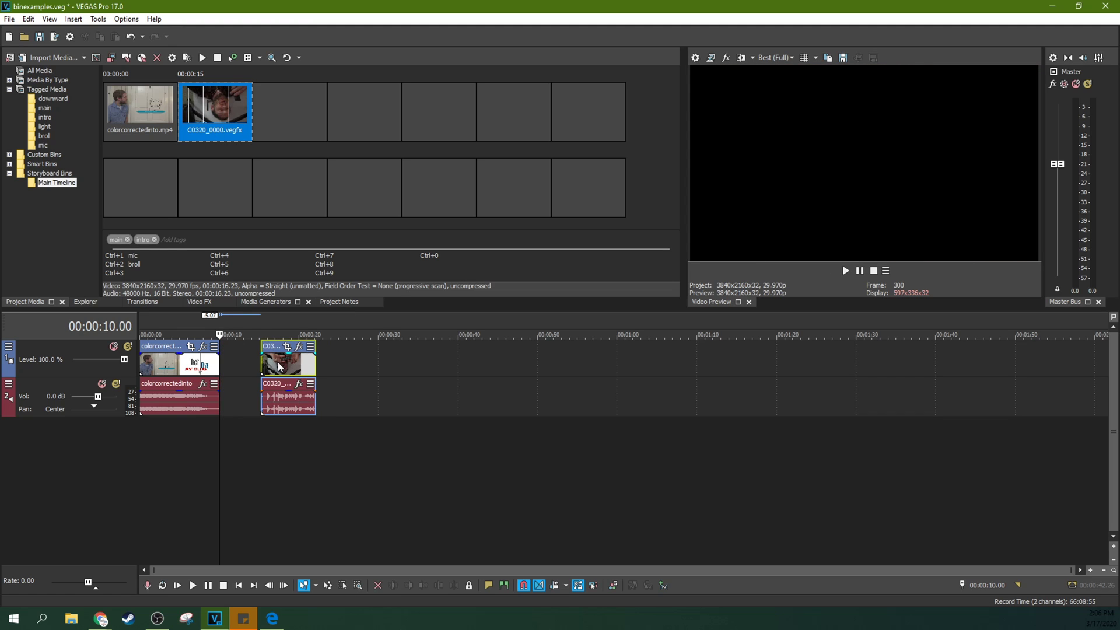
drag(278, 368, 240, 368)
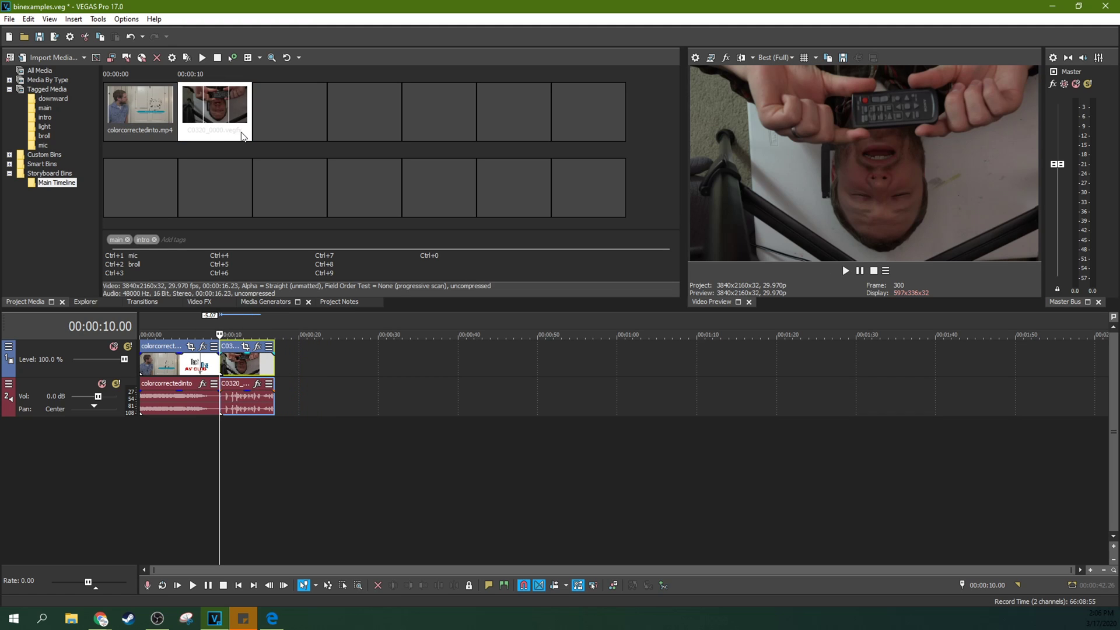
key(ctrl+z)
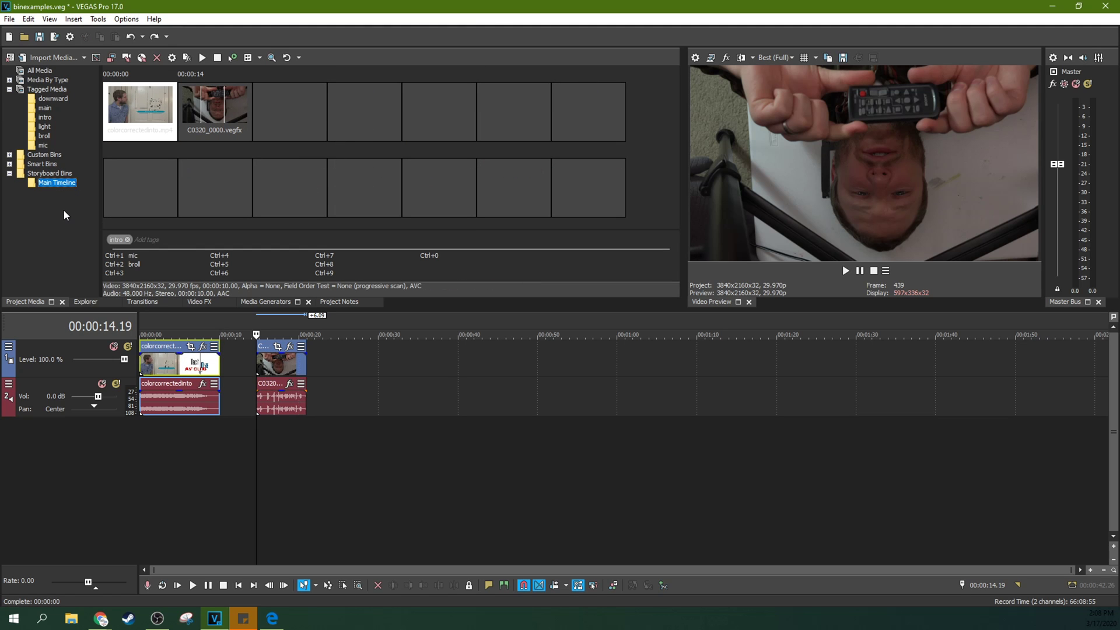
click(34, 173)
Create a new storyboard bin named 'alt cut', then reselect the Main Timeline storyboard
click(44, 185)
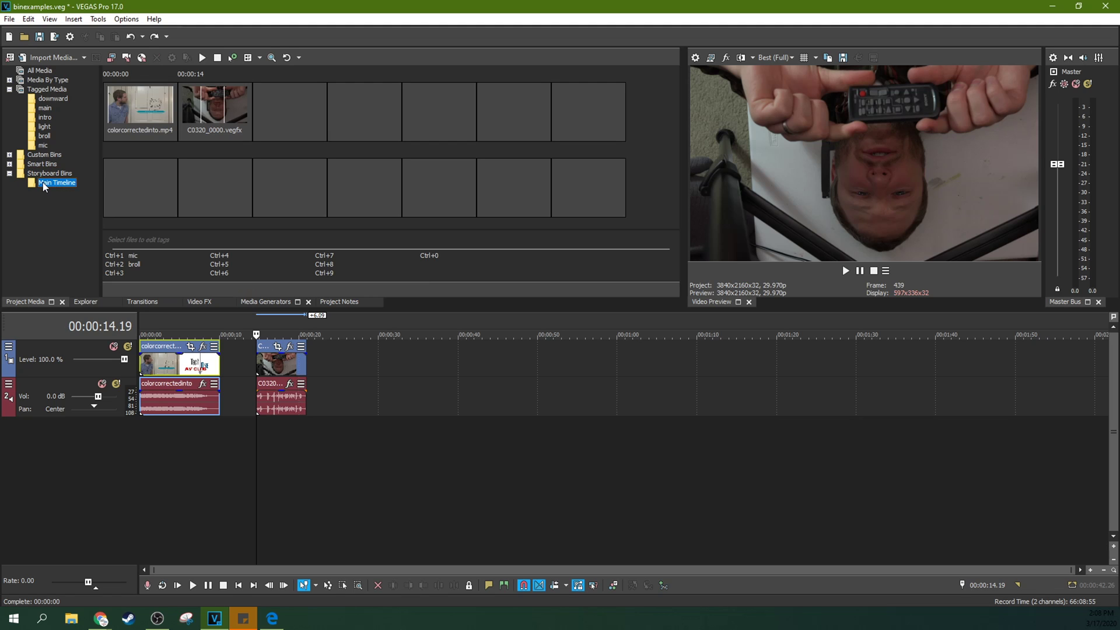
right_click(45, 184)
right_click(46, 174)
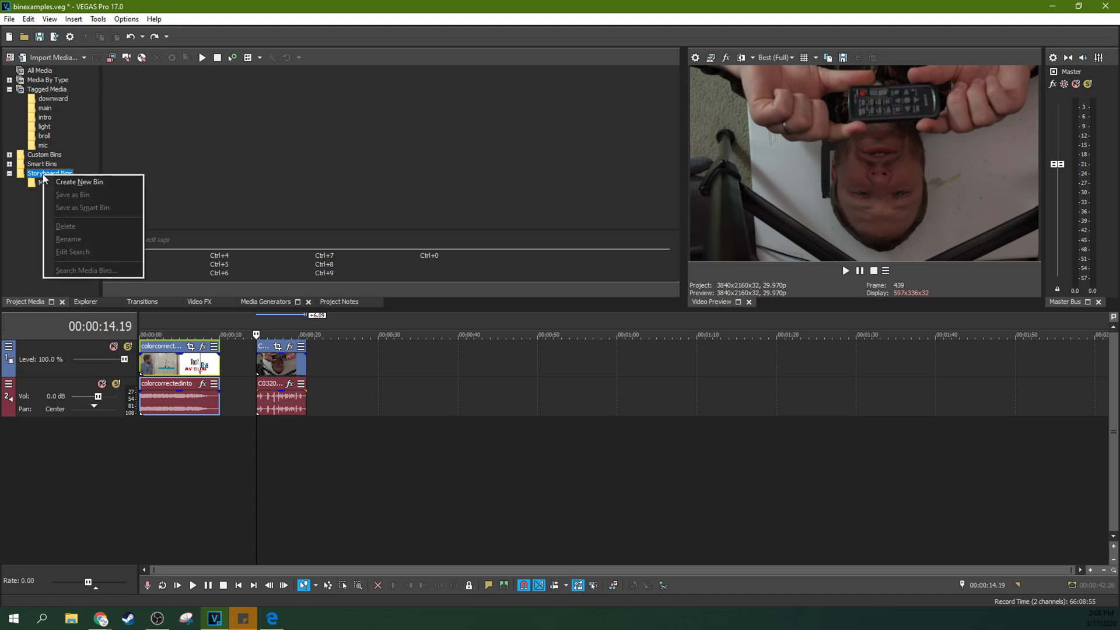
click(54, 184)
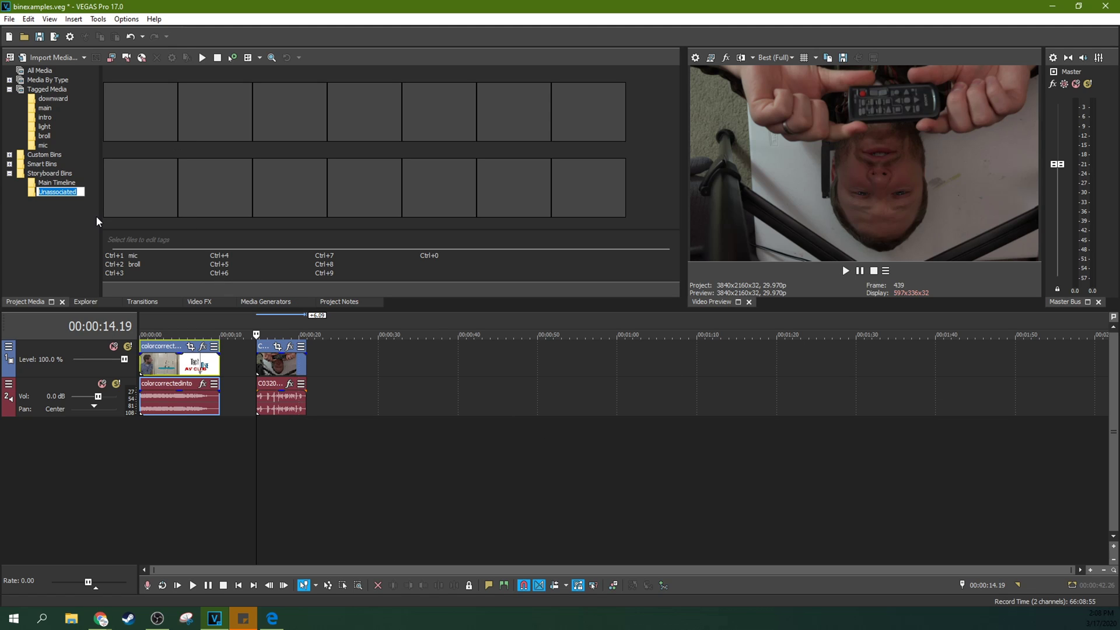
text(alt cut)
key(Return)
click(57, 183)
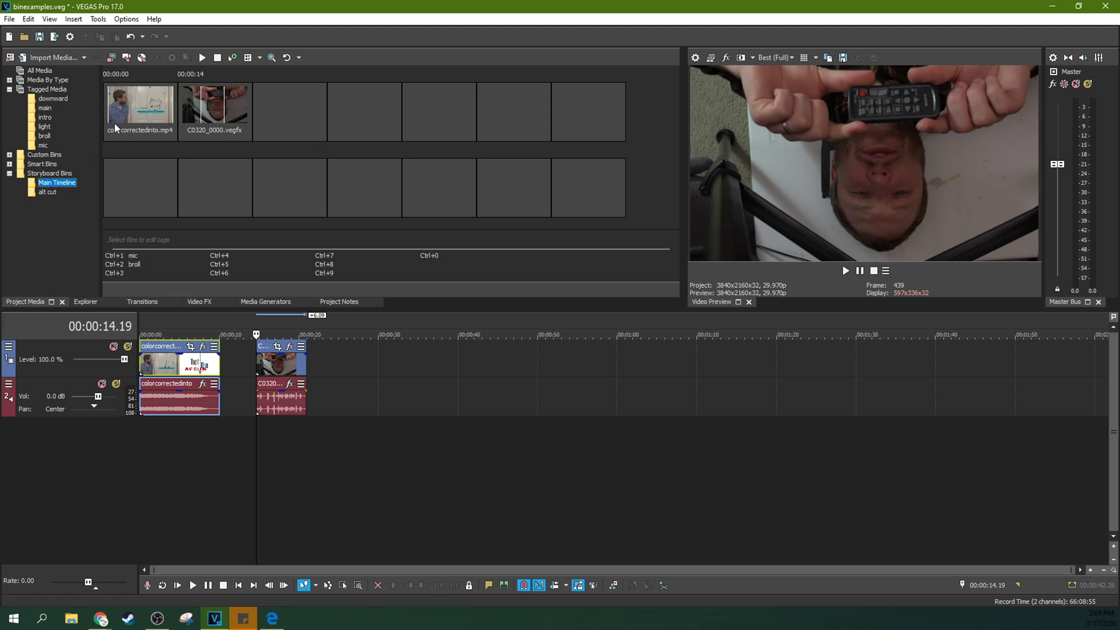
Check that the alt cut storyboard is empty, then return to All Media
click(50, 192)
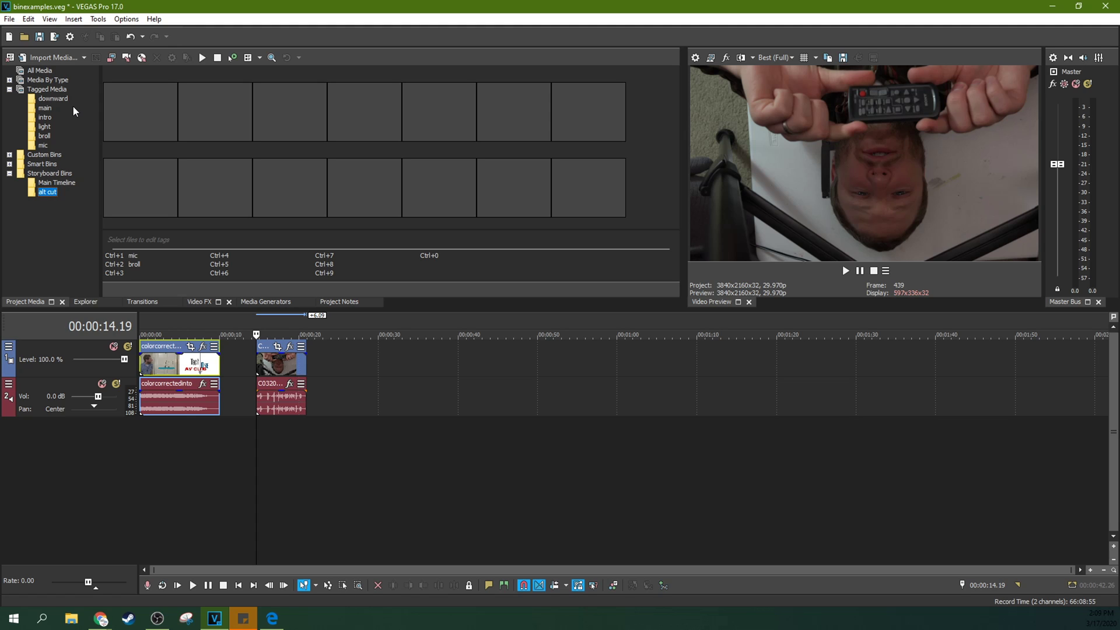
click(40, 71)
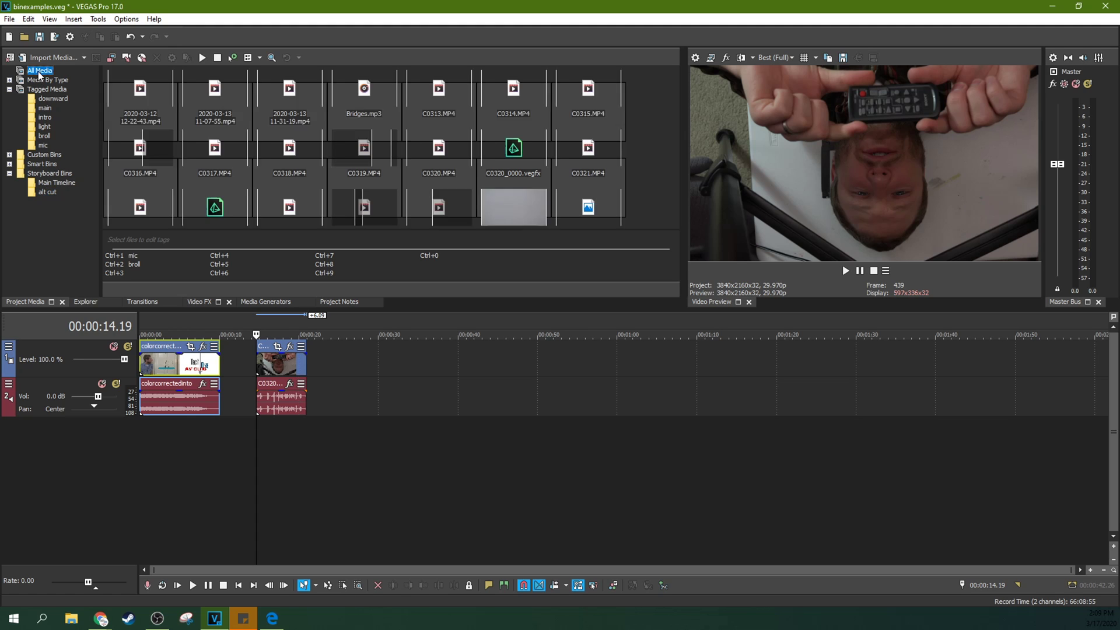